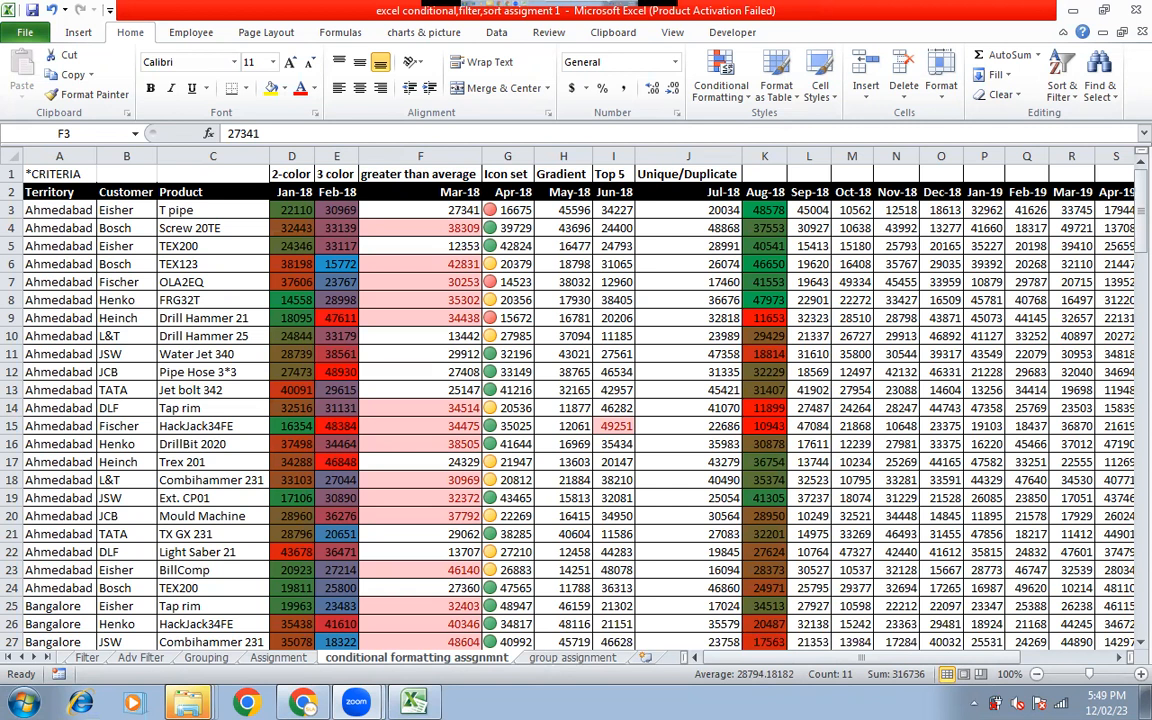
Review the conditional formatting criteria columns, from 3 color through Unique/Duplicate, on the conditional formatting assignment sheet.
{"action": "left_click", "coordinate": [489, 426]}
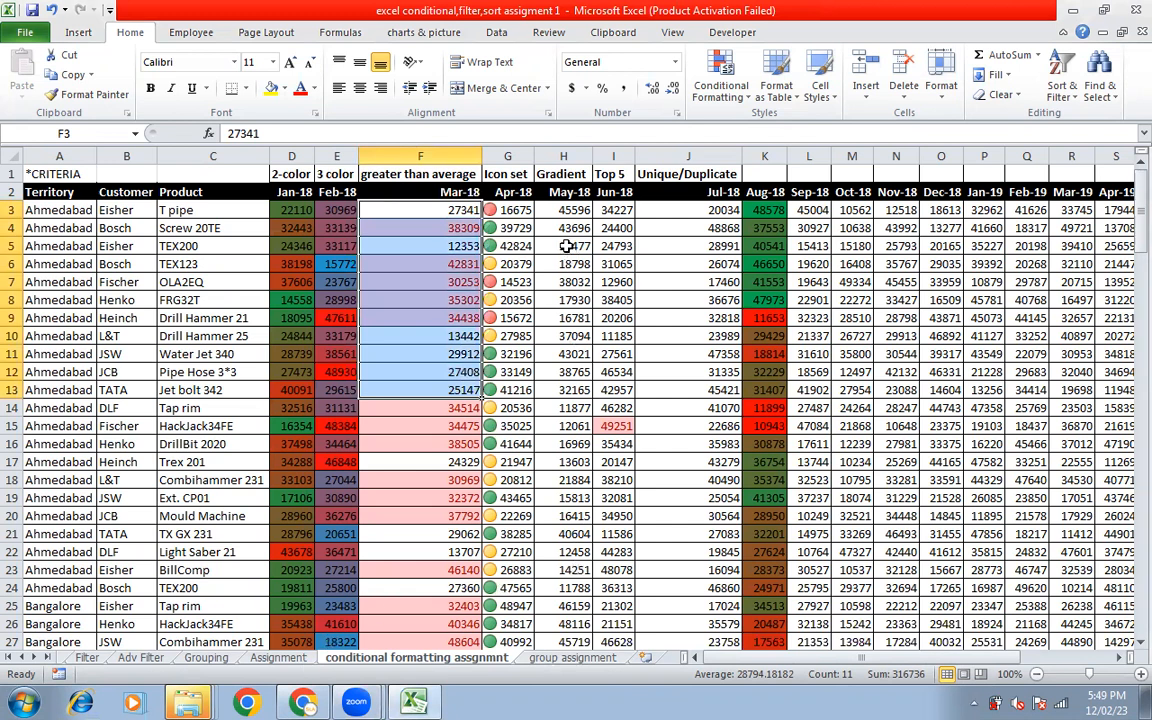
{"action": "left_click", "coordinate": [548, 211]}
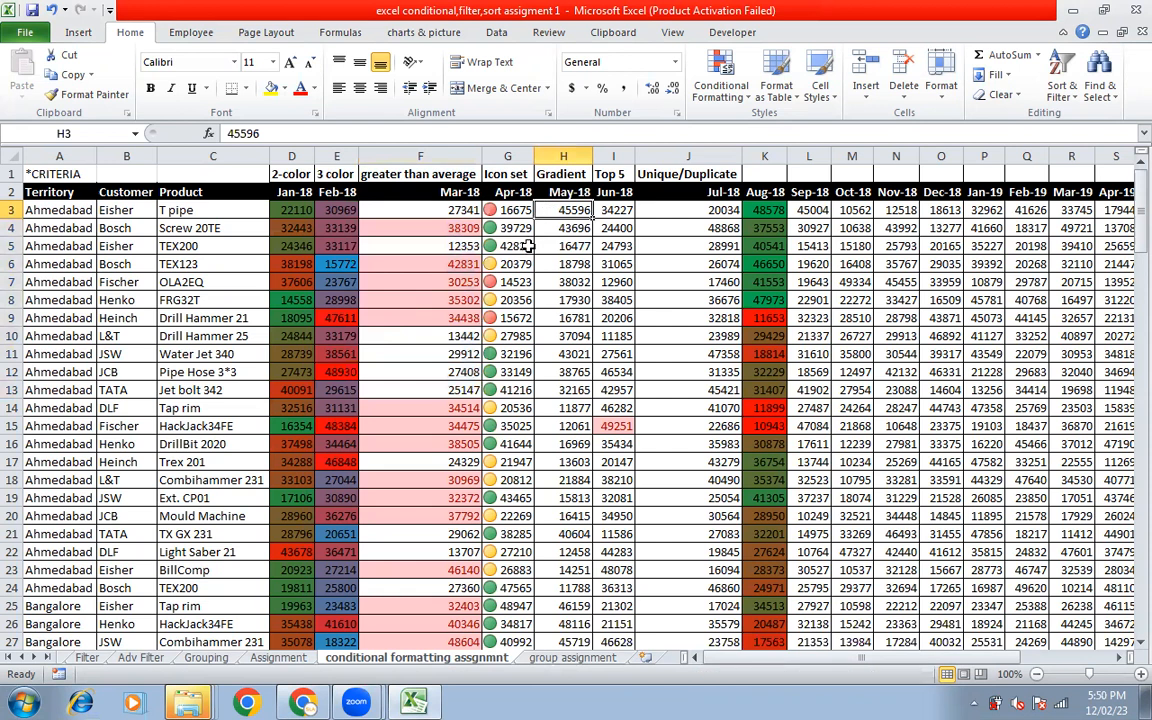
{"action": "left_click", "coordinate": [292, 174]}
{"action": "left_click", "coordinate": [336, 156]}
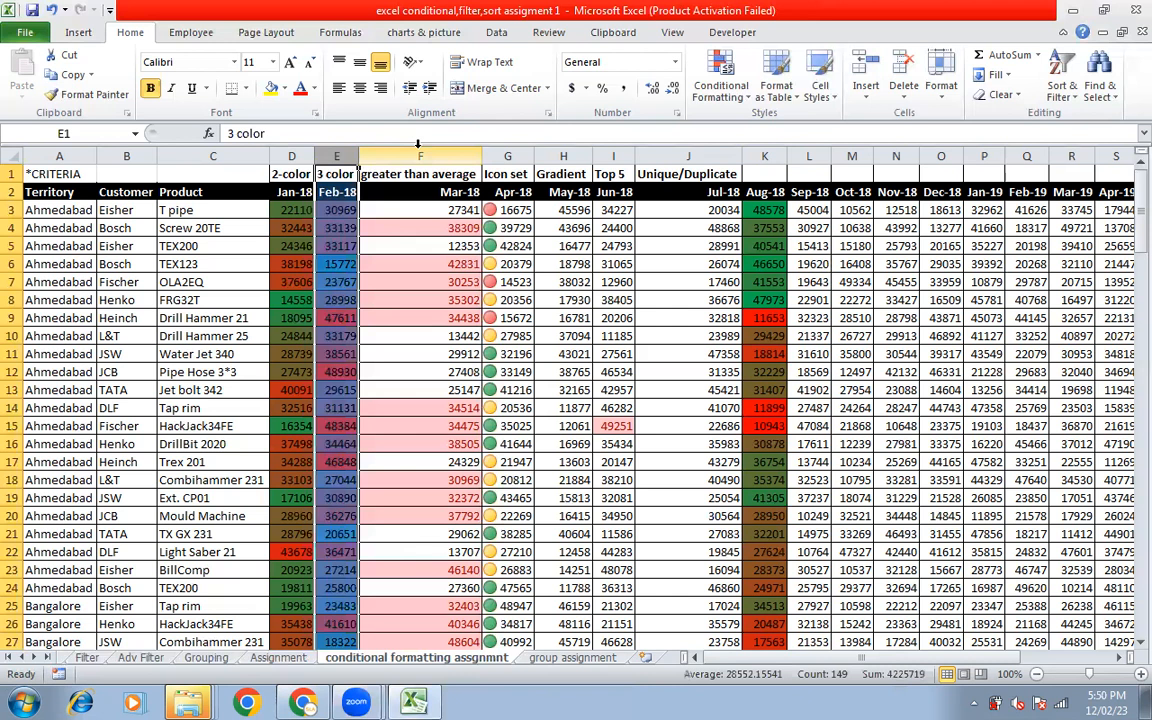
{"action": "left_click", "coordinate": [420, 150]}
{"action": "left_click", "coordinate": [507, 150]}
{"action": "left_click", "coordinate": [563, 150]}
{"action": "left_click", "coordinate": [613, 152]}
{"action": "left_click", "coordinate": [688, 152]}
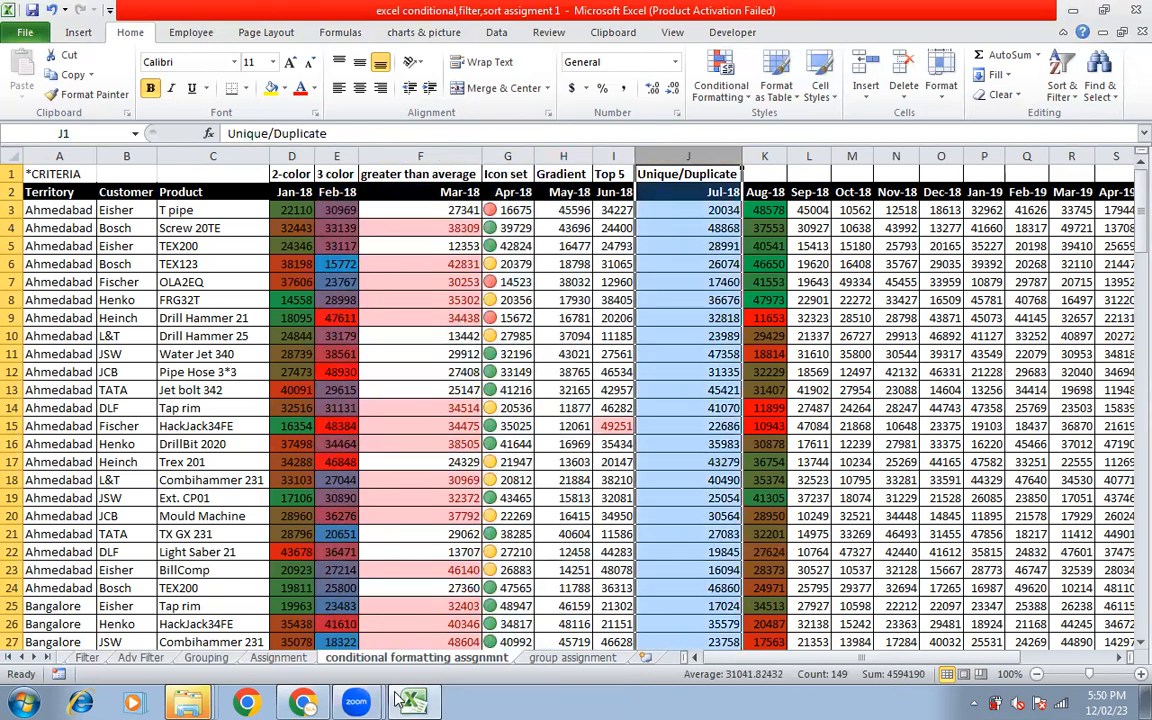
Open the Sort sheet and select the whole employee table, A1:E14.
{"action": "left_click", "coordinate": [22, 658]}
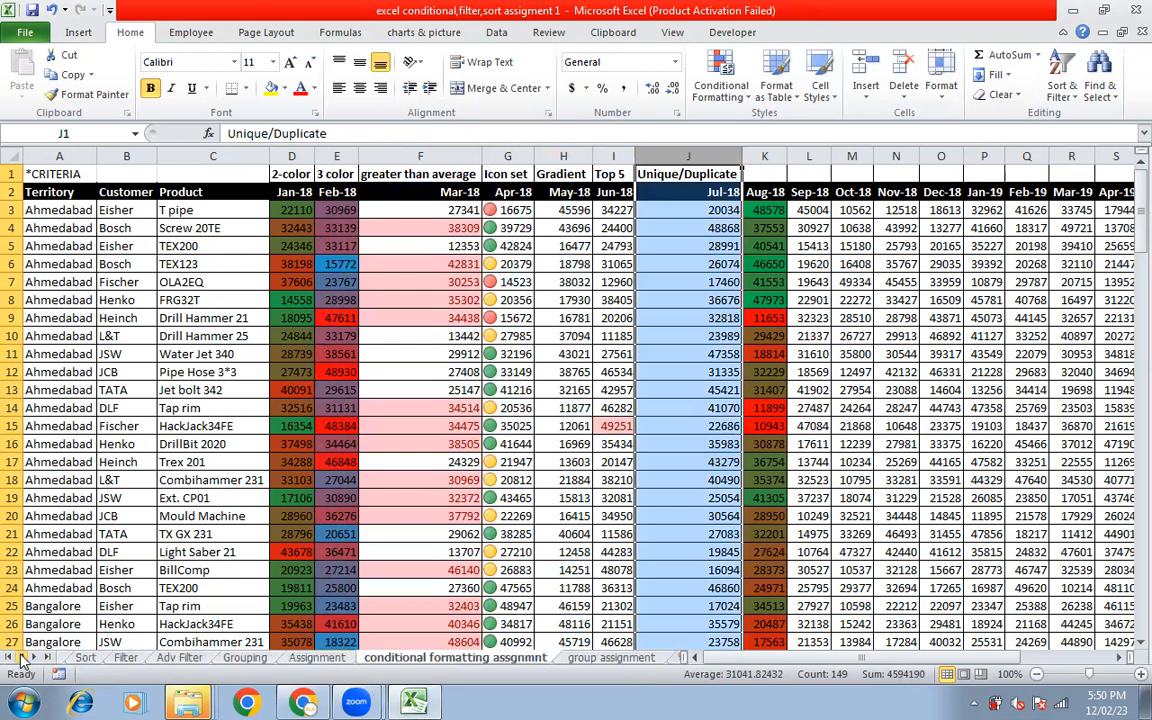
{"action": "left_click", "coordinate": [85, 658]}
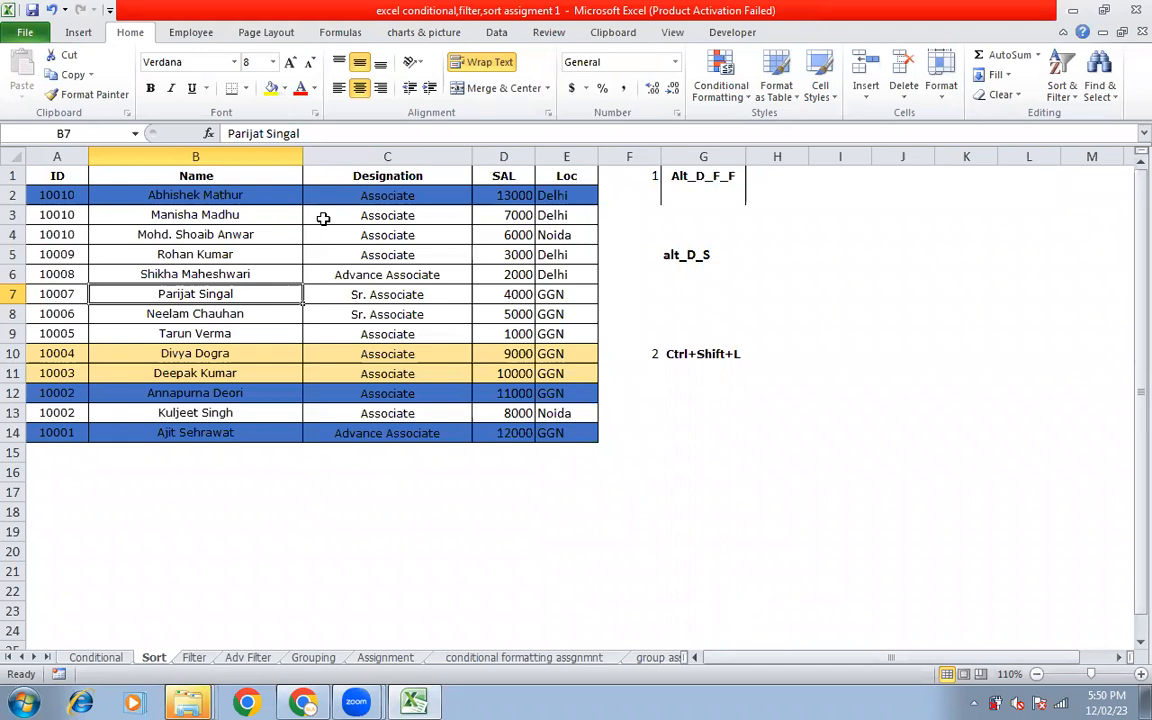
{"action": "left_click", "coordinate": [58, 175]}
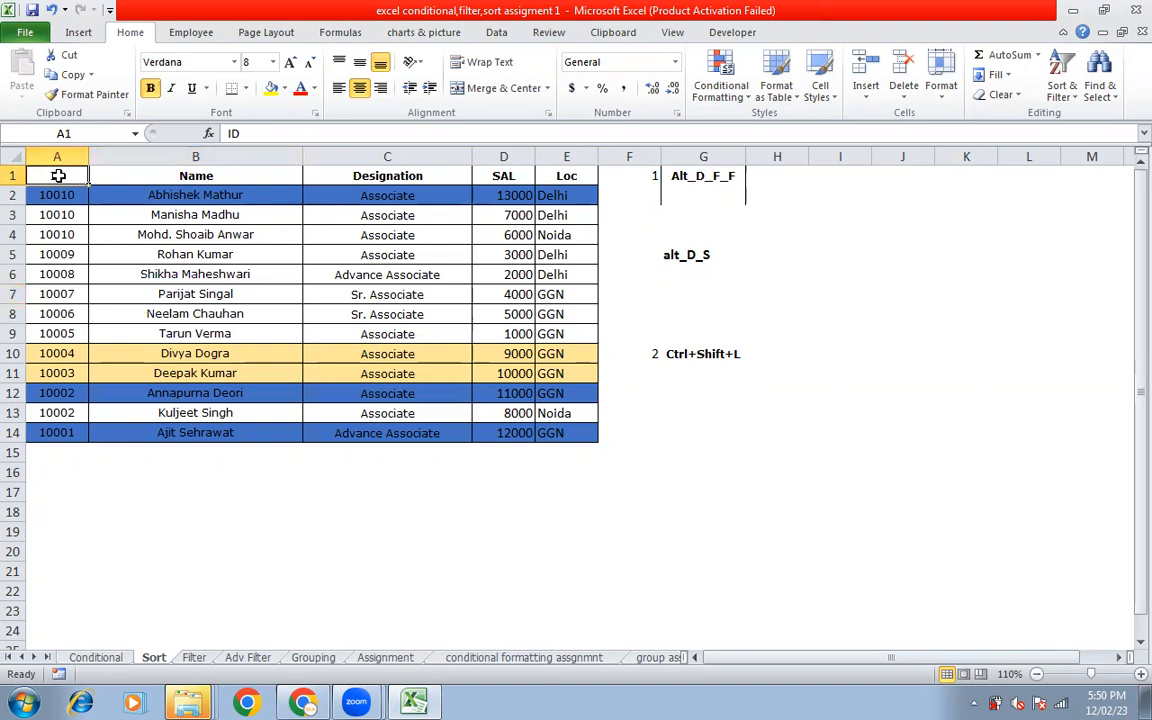
{"action": "key", "text": "ctrl+a"}
{"action": "key", "text": "shift+Left"}
{"action": "key", "text": "shift+Left"}
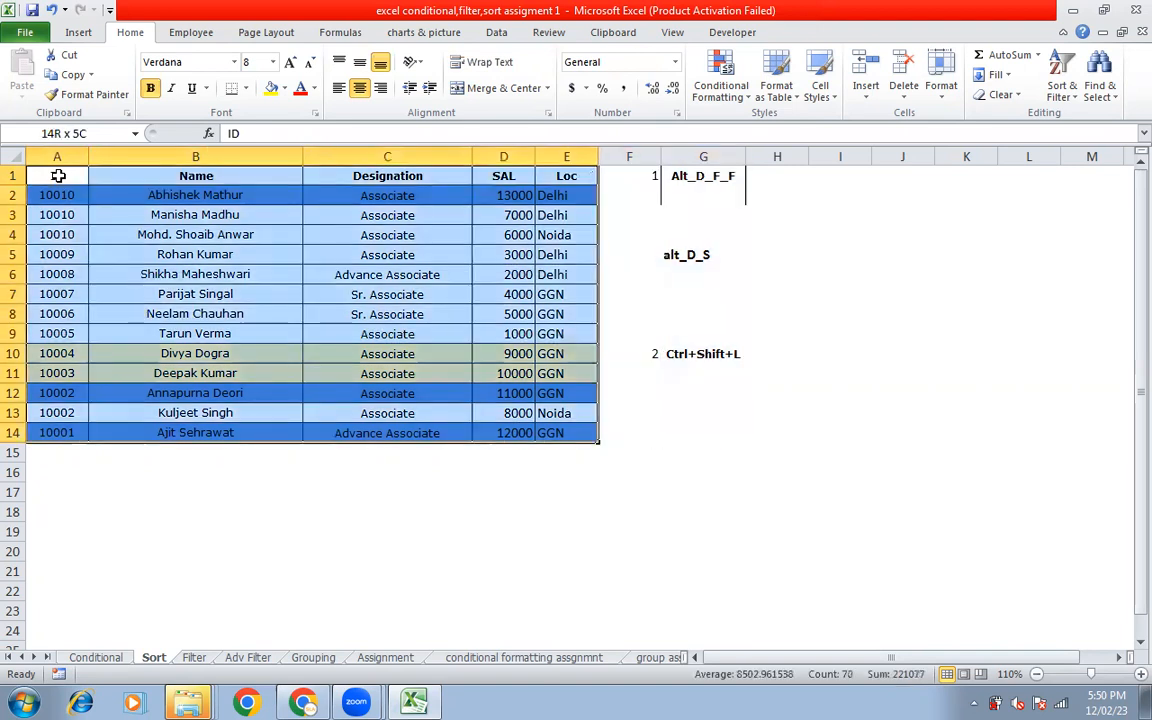
Add filter dropdowns to the employee table's header row and remove them again.
{"action": "key", "text": "alt+d"}
{"action": "key", "text": "f"}
{"action": "key", "text": "f"}
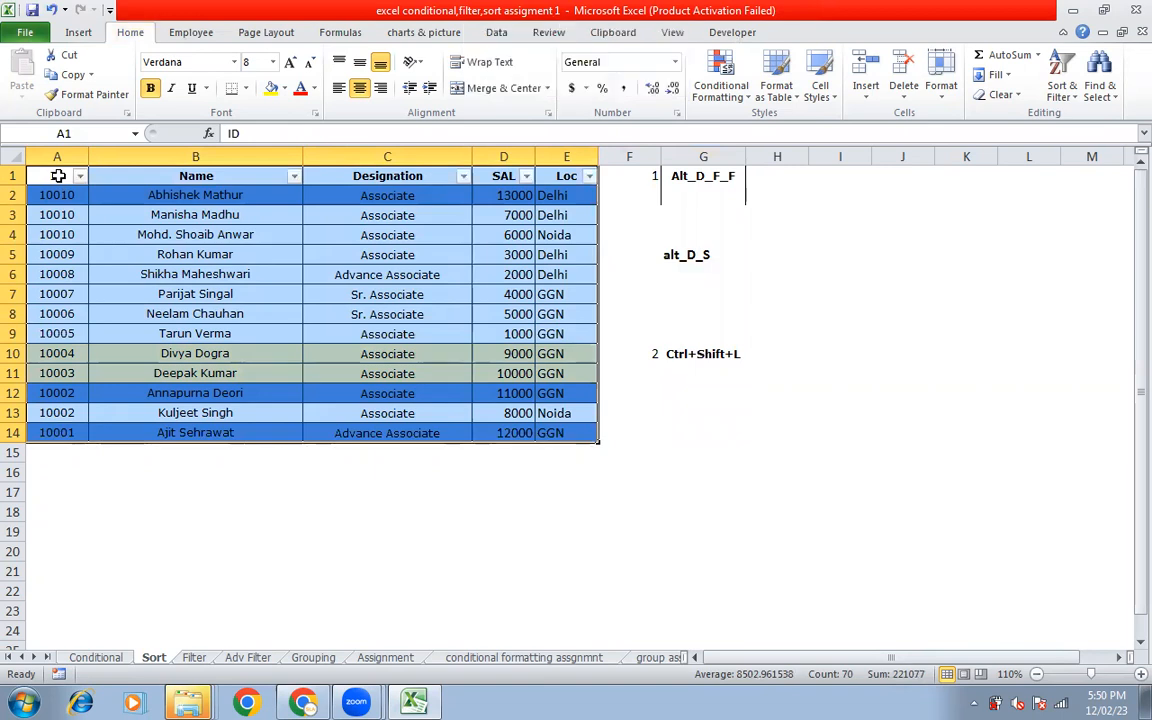
{"action": "key", "text": "alt+d"}
{"action": "key", "text": "f"}
{"action": "key", "text": "f"}
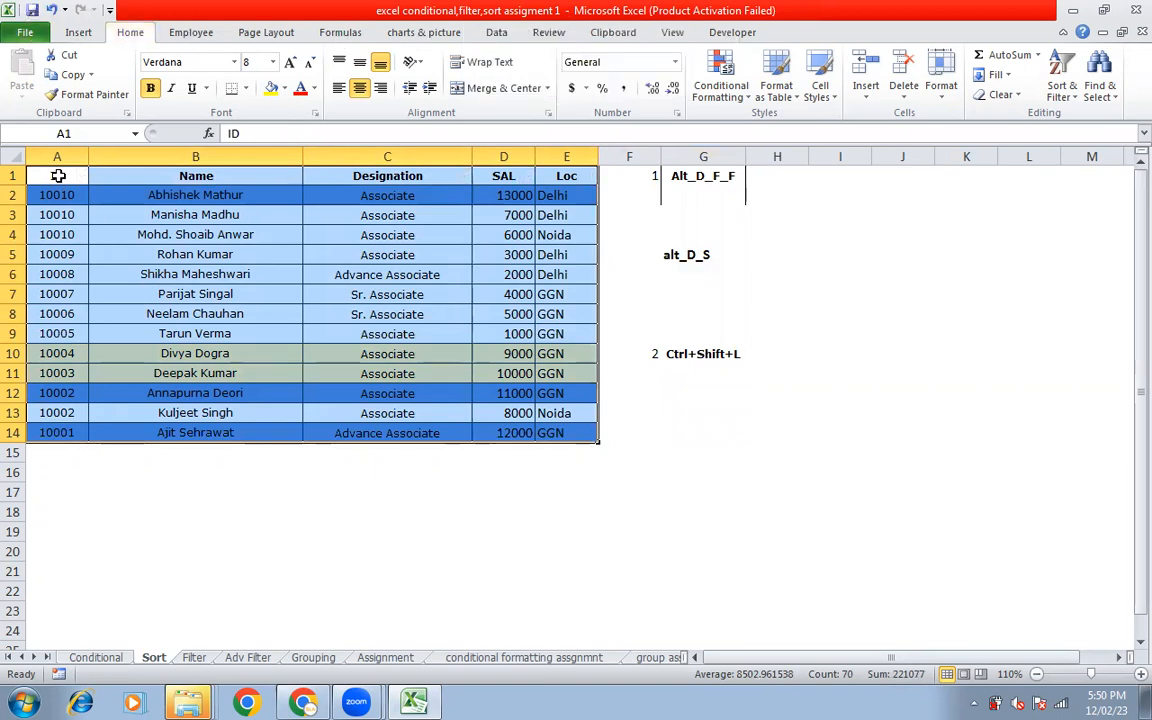
Turn the filter on for the employee table and inspect the ID column's filter list.
{"action": "key", "text": "ctrl+shift+l"}
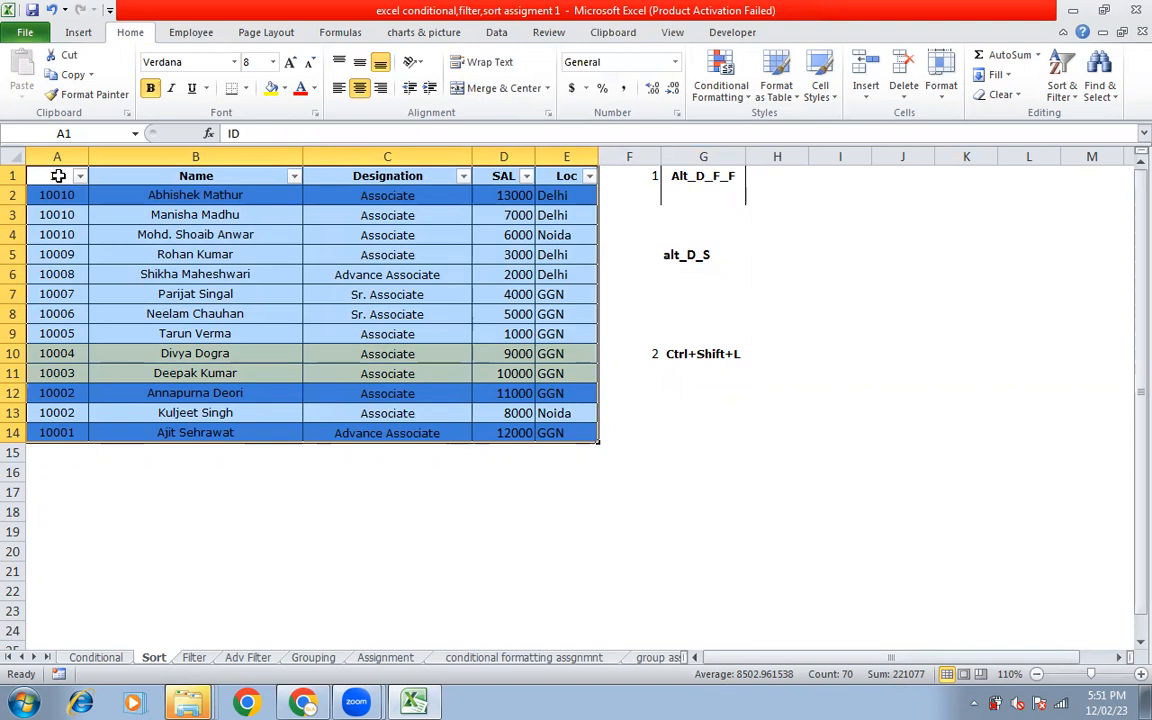
{"action": "left_click", "coordinate": [673, 177]}
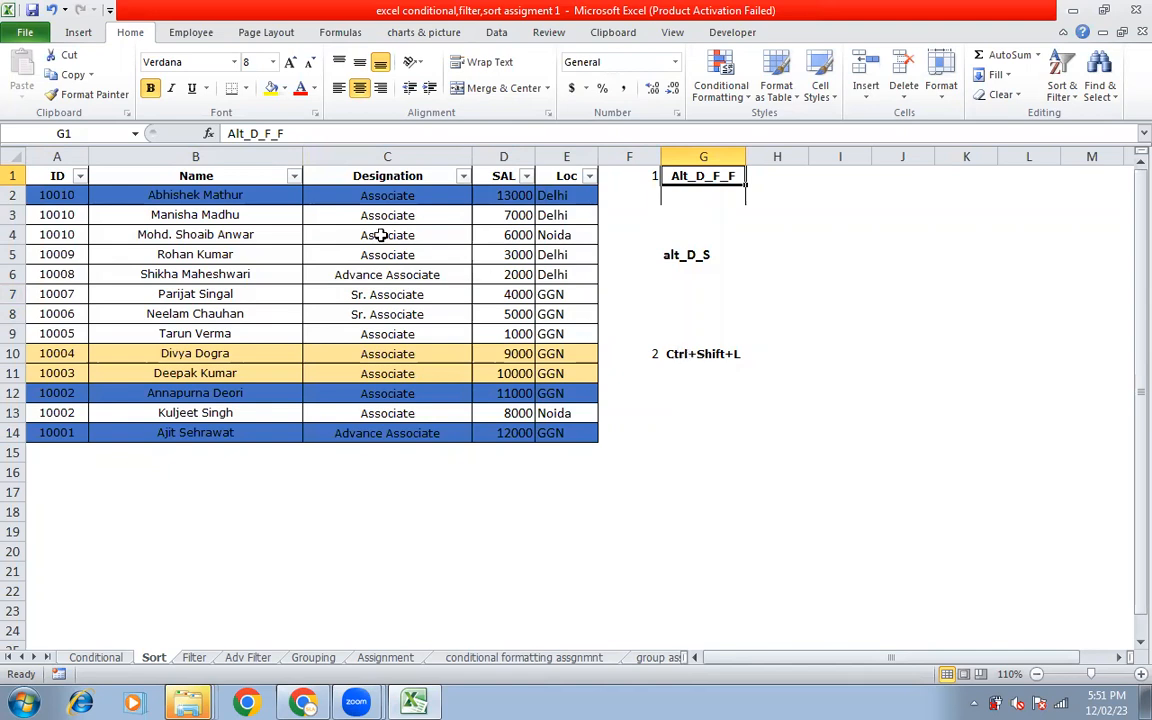
{"action": "left_click", "coordinate": [80, 176]}
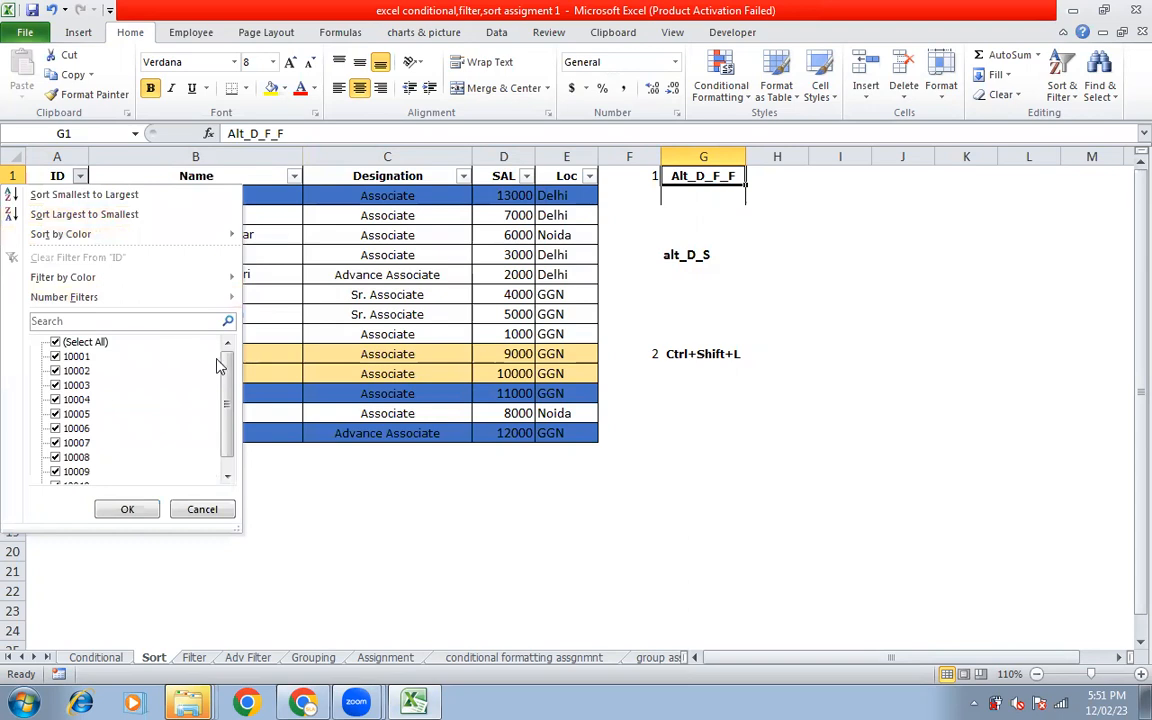
{"action": "mouse_move", "coordinate": [231, 364]}
{"action": "left_mouse_down"}
{"action": "mouse_move", "coordinate": [224, 396]}
{"action": "mouse_move", "coordinate": [229, 353]}
{"action": "left_mouse_up"}
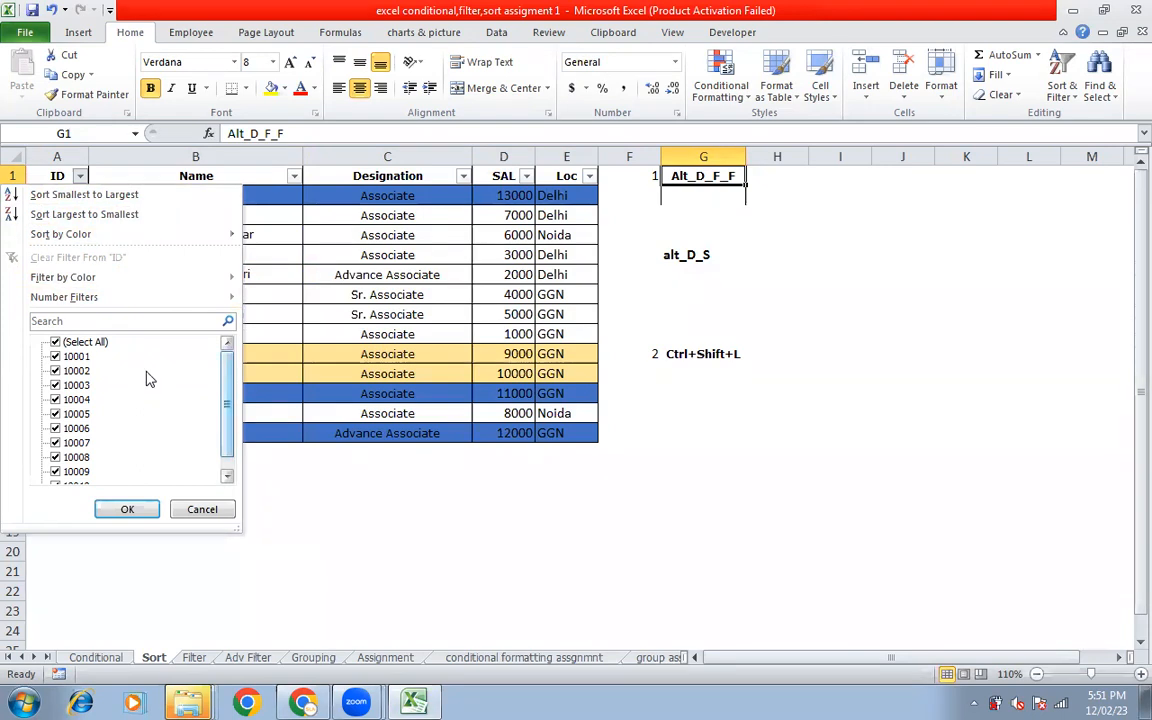
{"action": "left_click", "coordinate": [273, 266]}
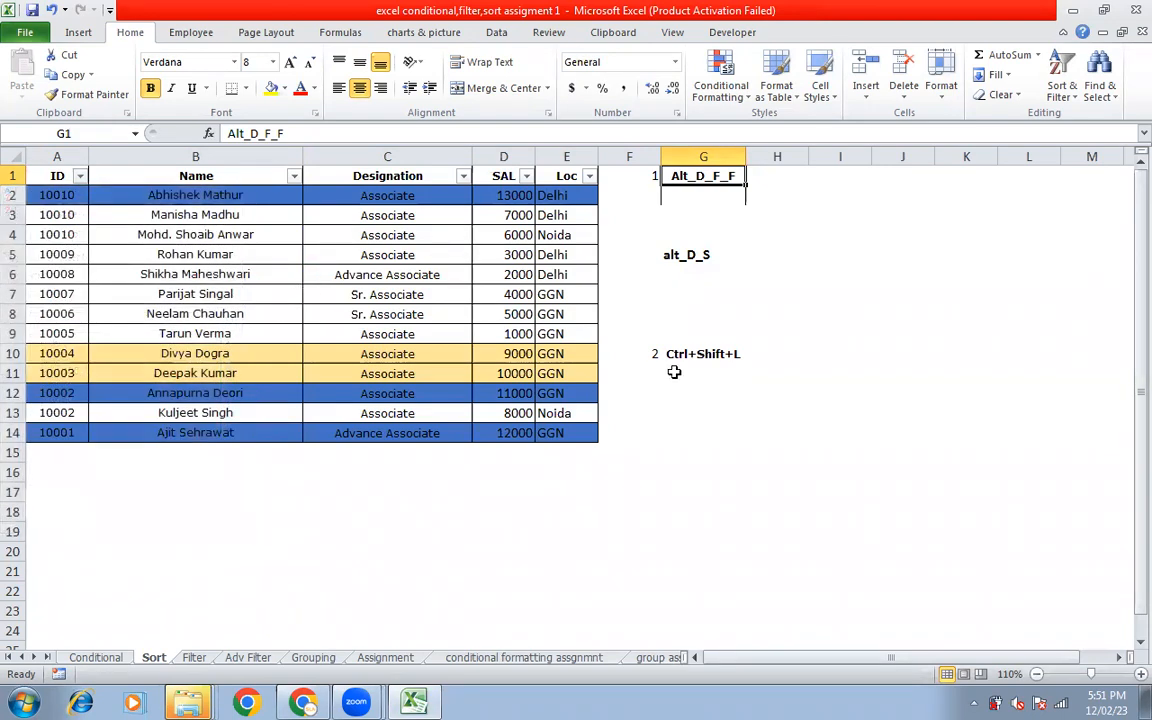
Examine the filter and sort shortcut notes in column G beside the employee table.
{"action": "left_click", "coordinate": [692, 356]}
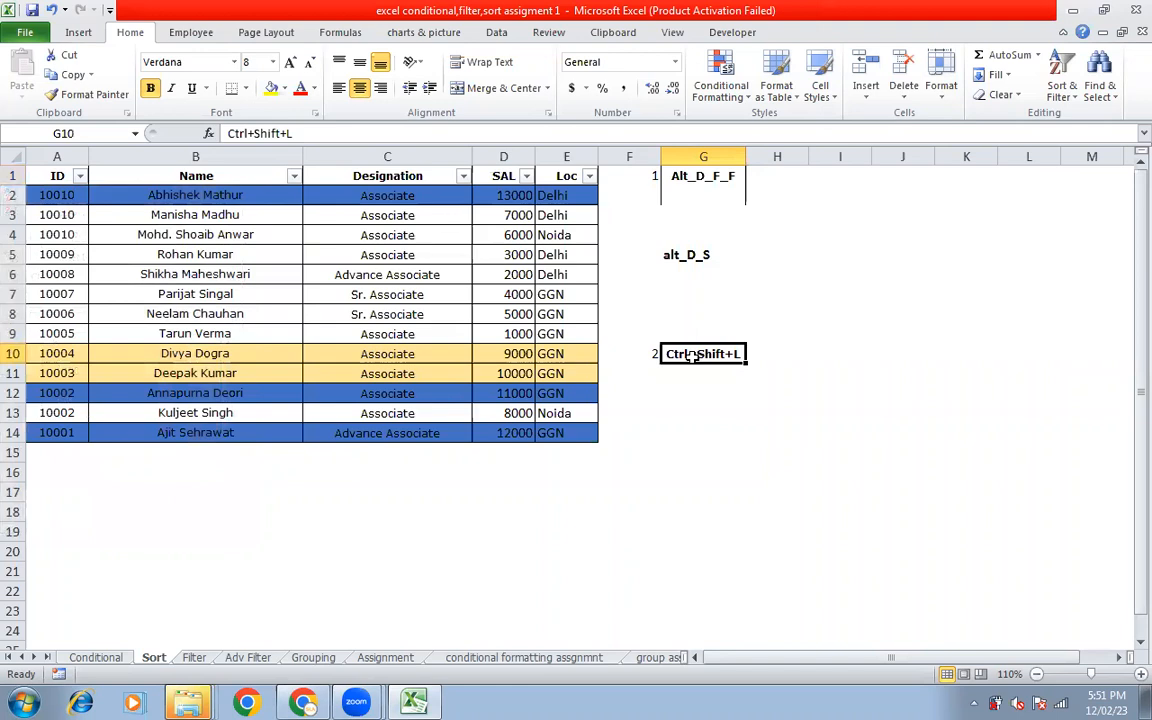
{"action": "left_click", "coordinate": [708, 192]}
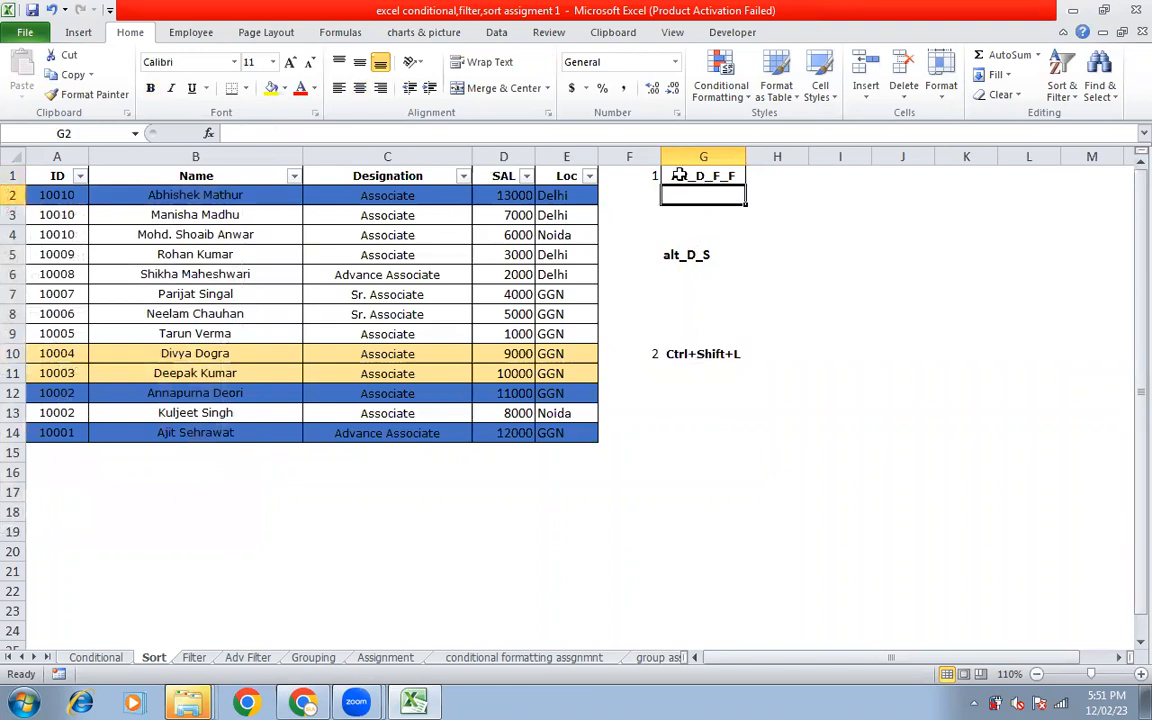
{"action": "left_click", "coordinate": [675, 237]}
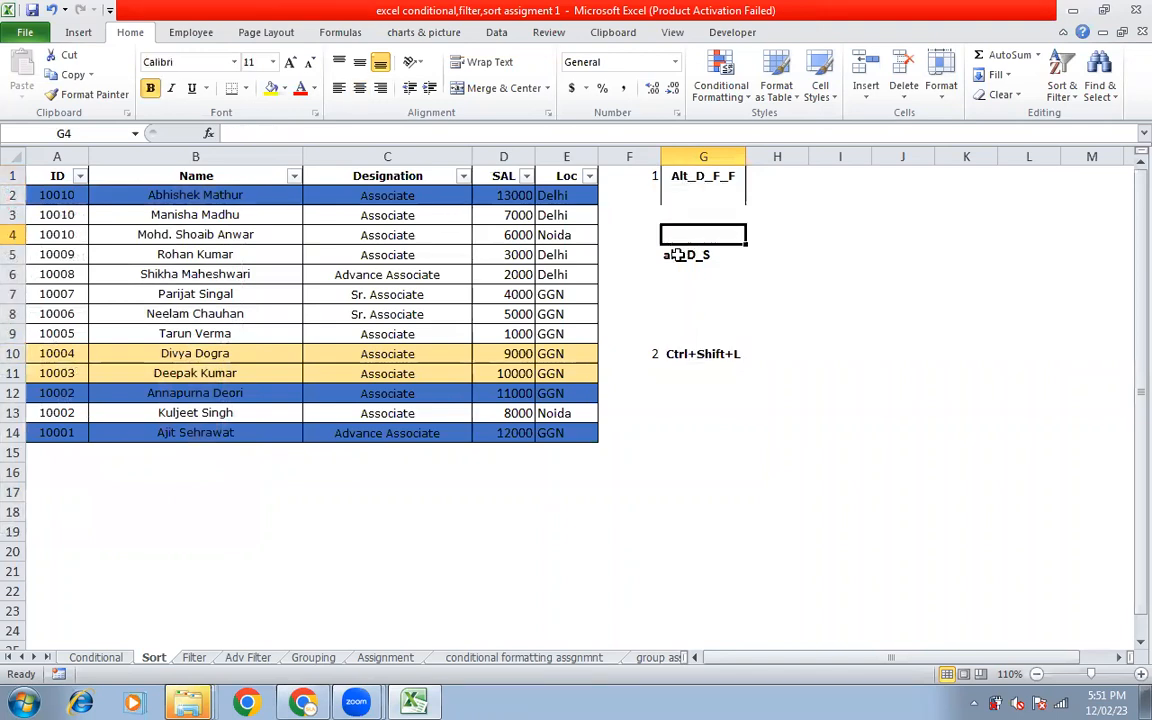
{"action": "left_click", "coordinate": [674, 255]}
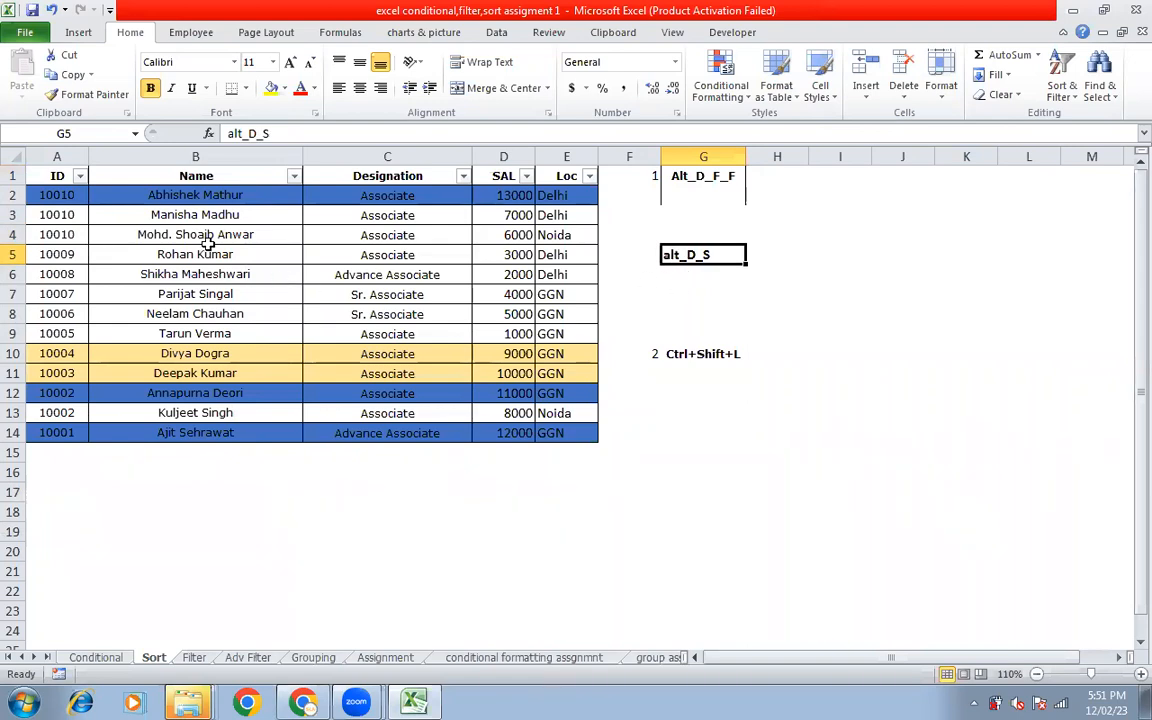
Compare the sort options in the ID and Name columns' filter lists with how the table's columns are ordered.
{"action": "left_click", "coordinate": [79, 176]}
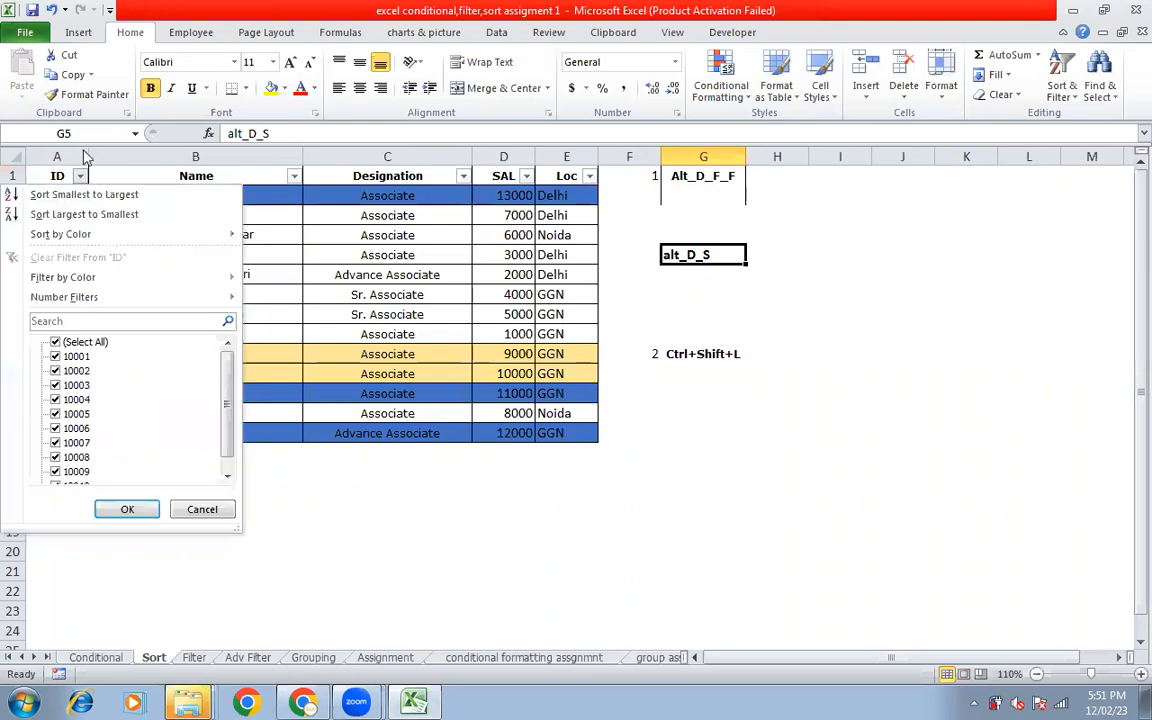
{"action": "left_click", "coordinate": [85, 214]}
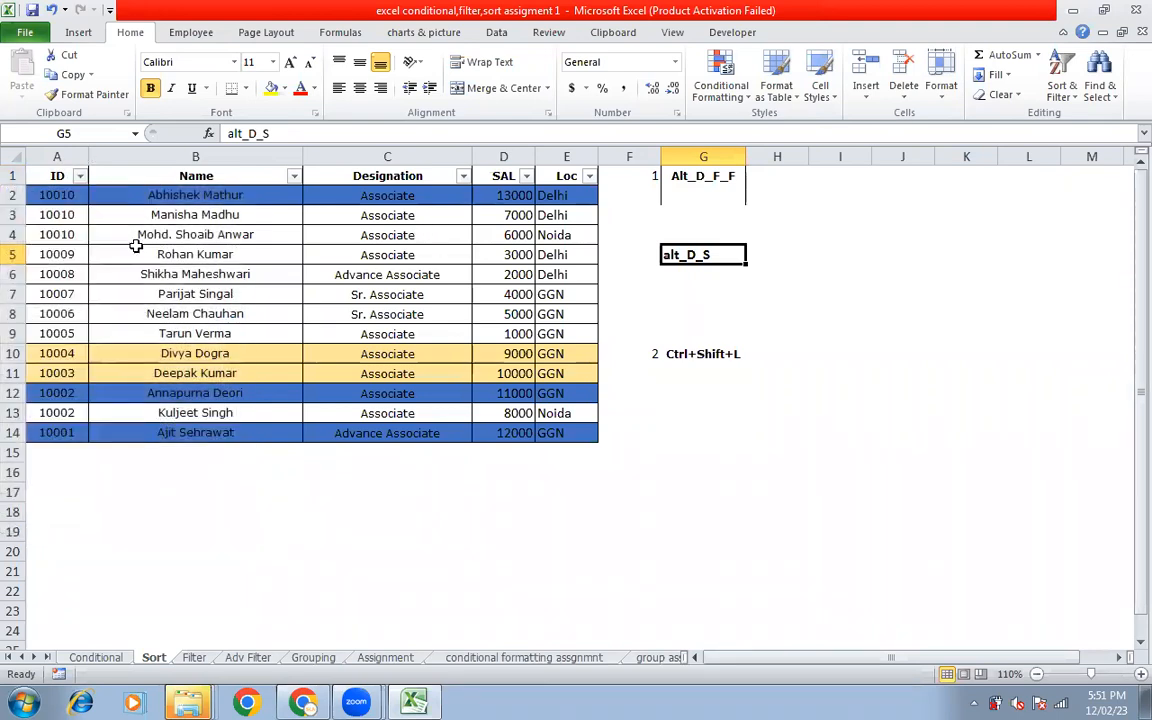
{"action": "left_click", "coordinate": [46, 156]}
{"action": "left_click", "coordinate": [153, 156]}
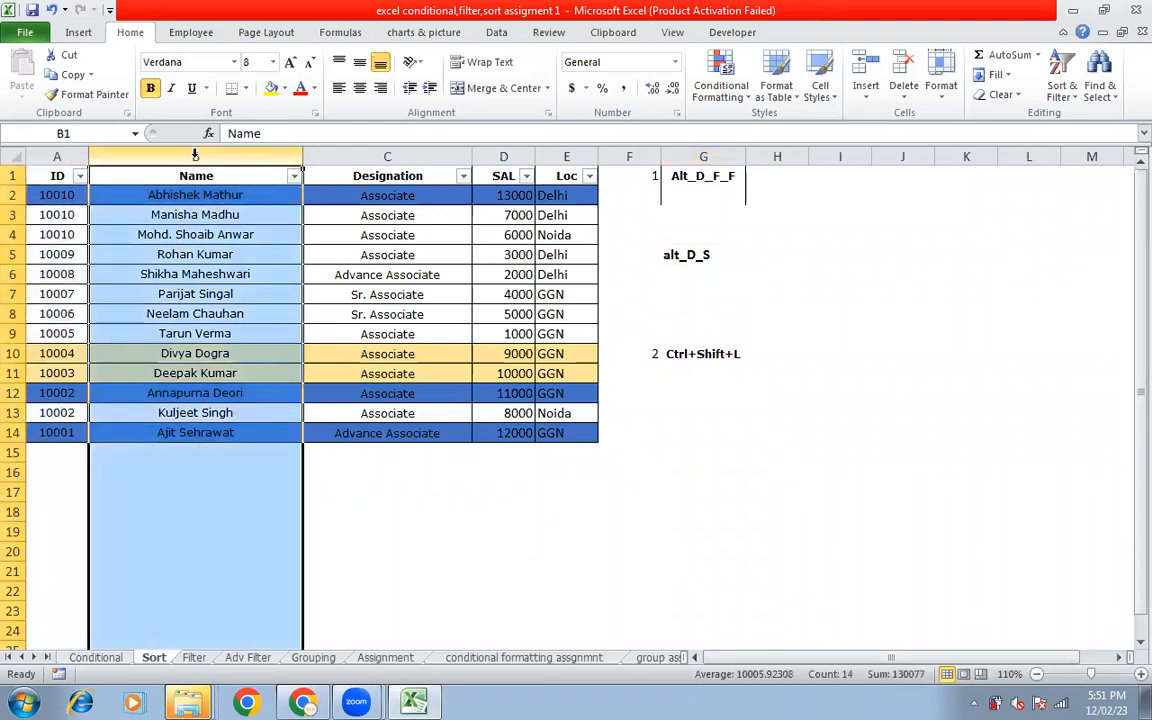
{"action": "left_click", "coordinate": [335, 156]}
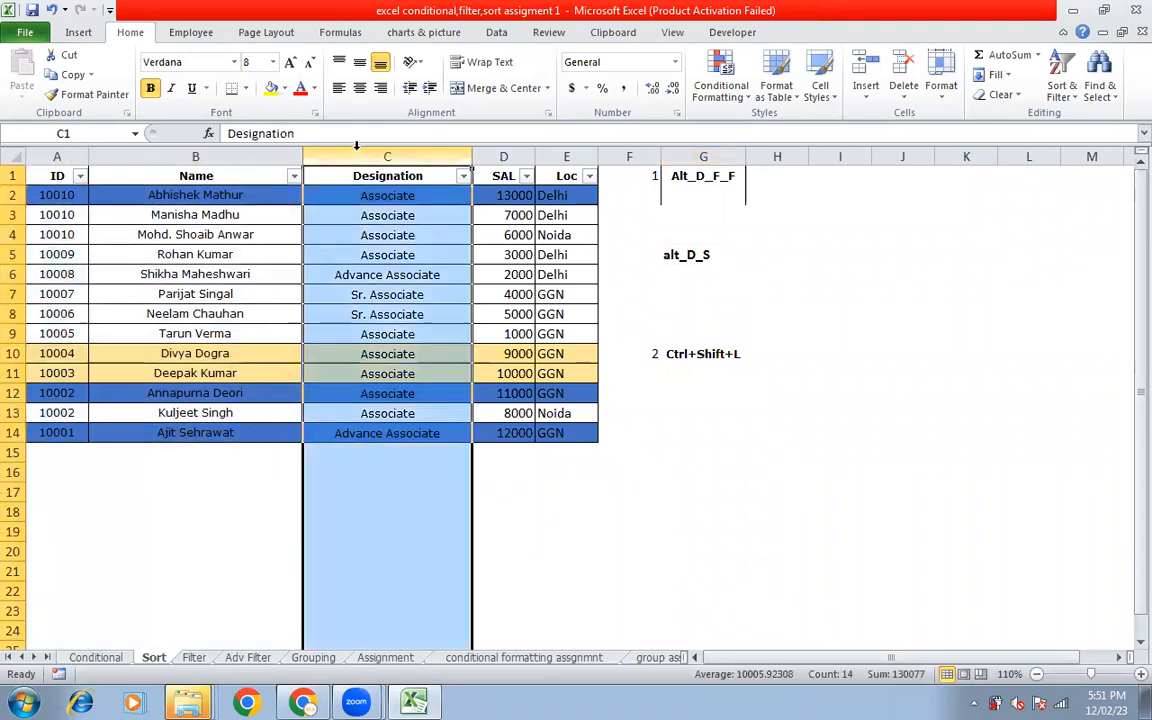
{"action": "left_click", "coordinate": [79, 176]}
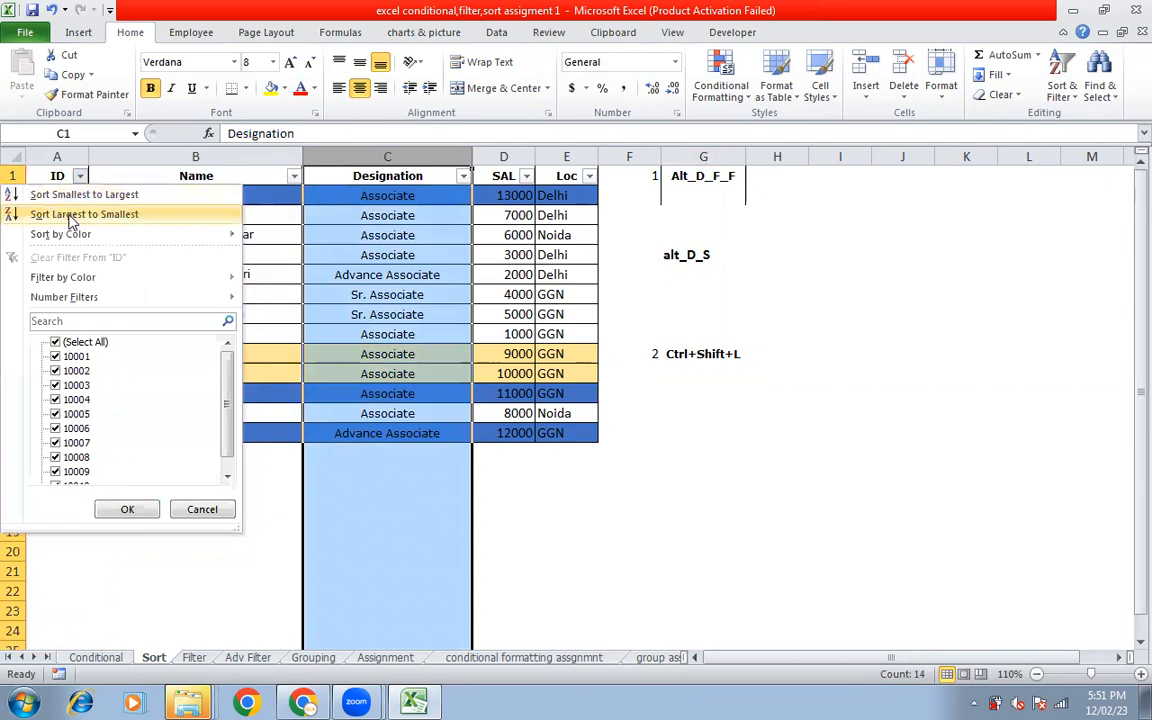
{"action": "left_click", "coordinate": [283, 193]}
{"action": "left_click", "coordinate": [293, 176]}
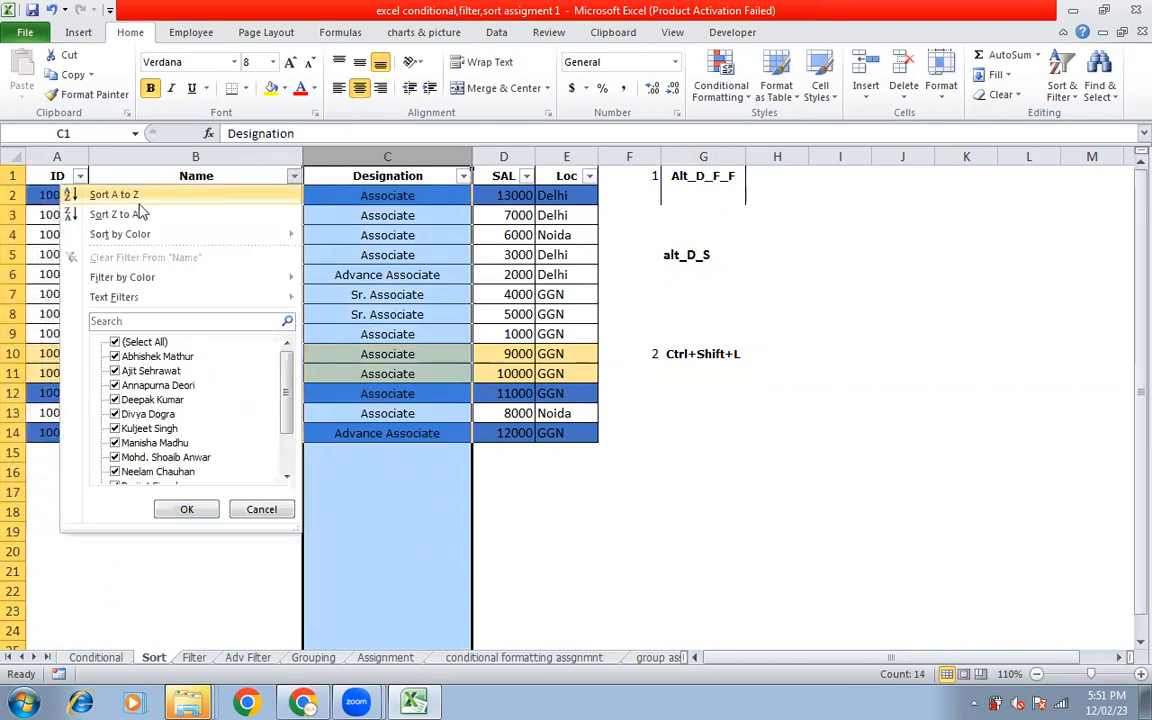
{"action": "left_click", "coordinate": [47, 237]}
{"action": "left_click", "coordinate": [45, 238]}
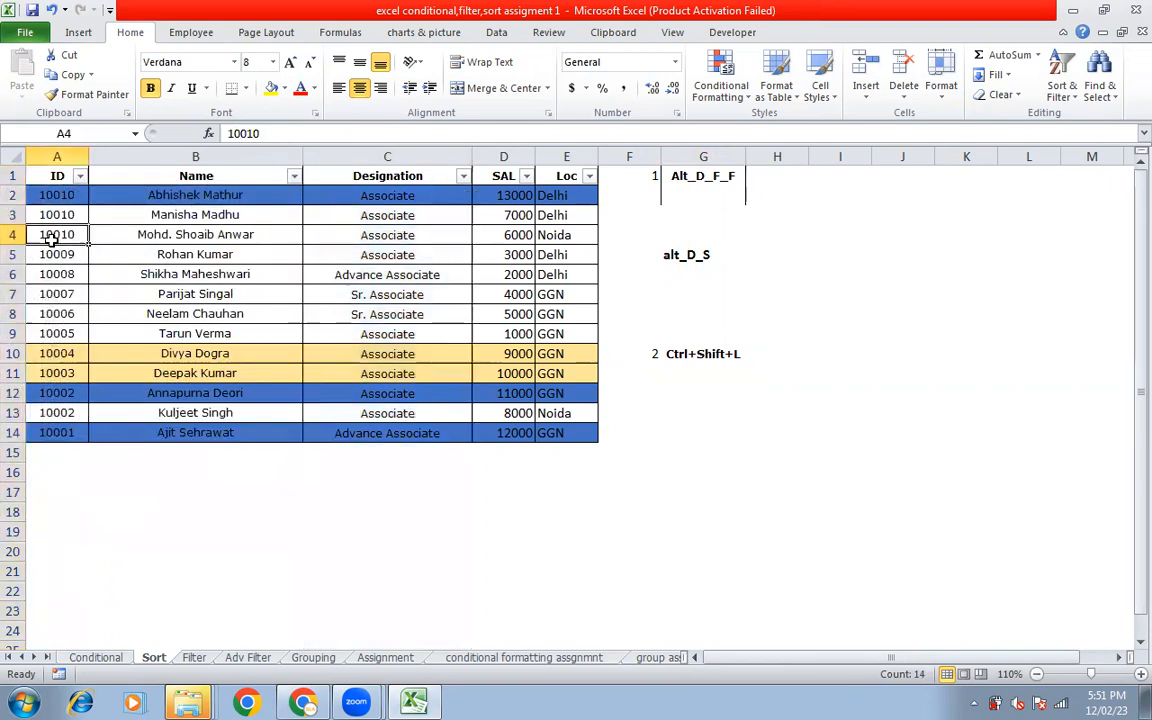
{"action": "left_click", "coordinate": [80, 177]}
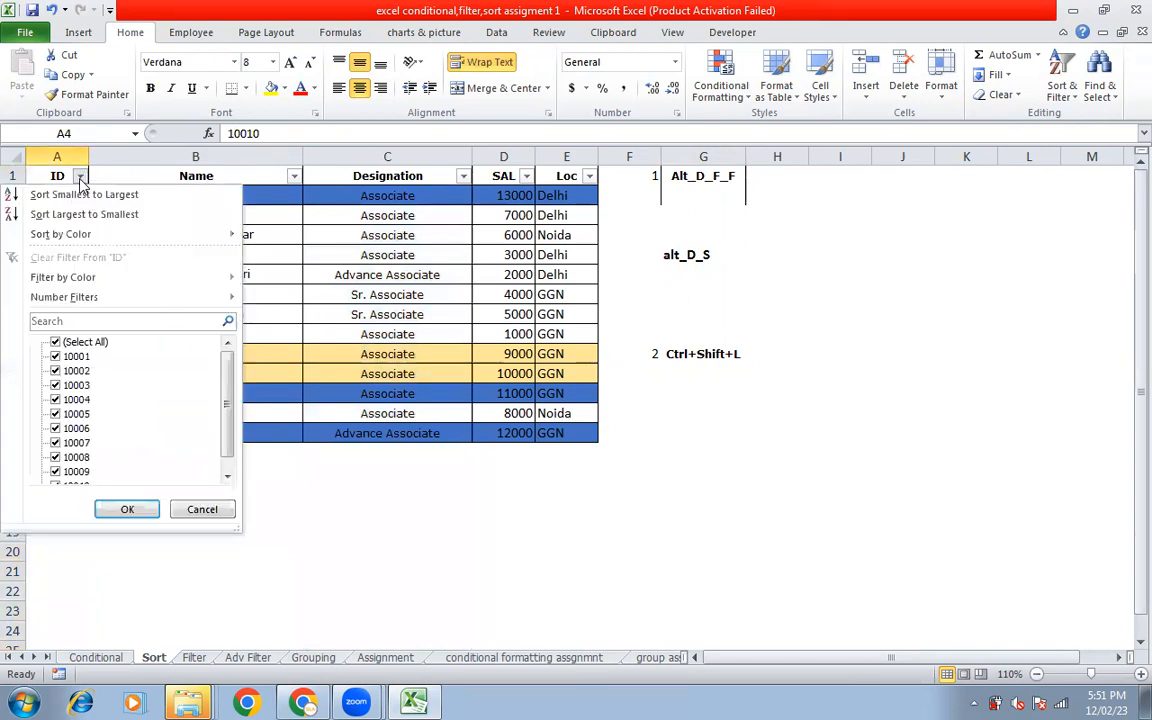
{"action": "left_click", "coordinate": [272, 203]}
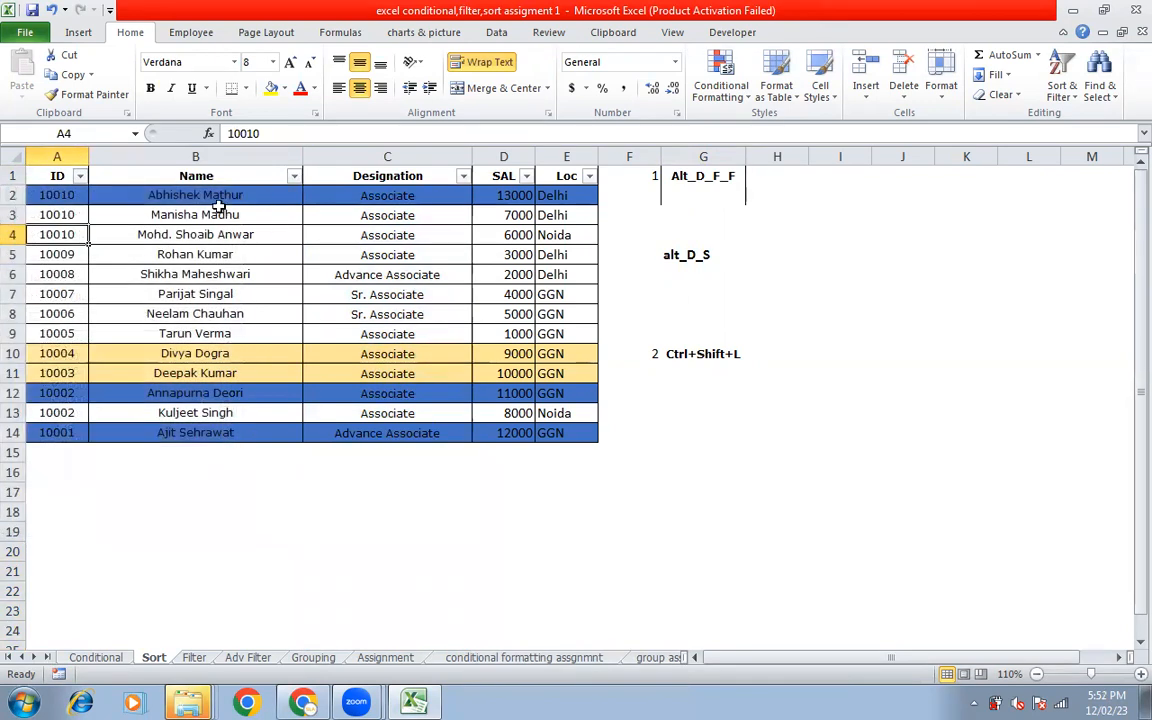
{"action": "left_click", "coordinate": [293, 177]}
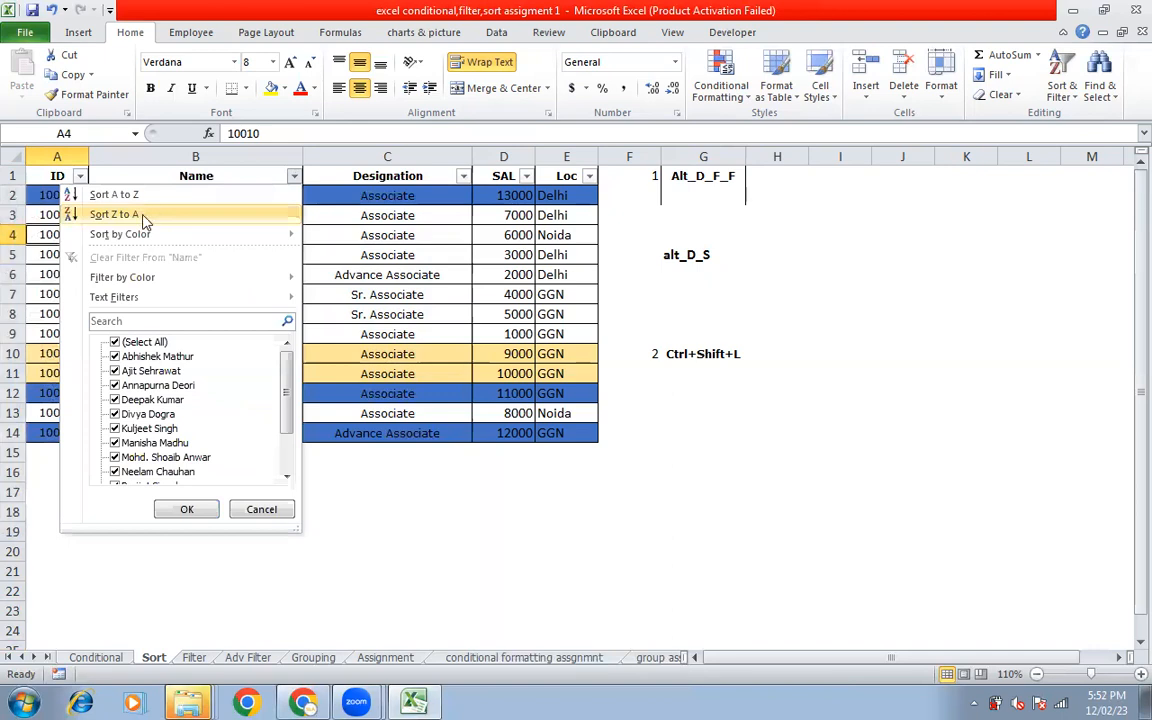
{"action": "left_click", "coordinate": [353, 201]}
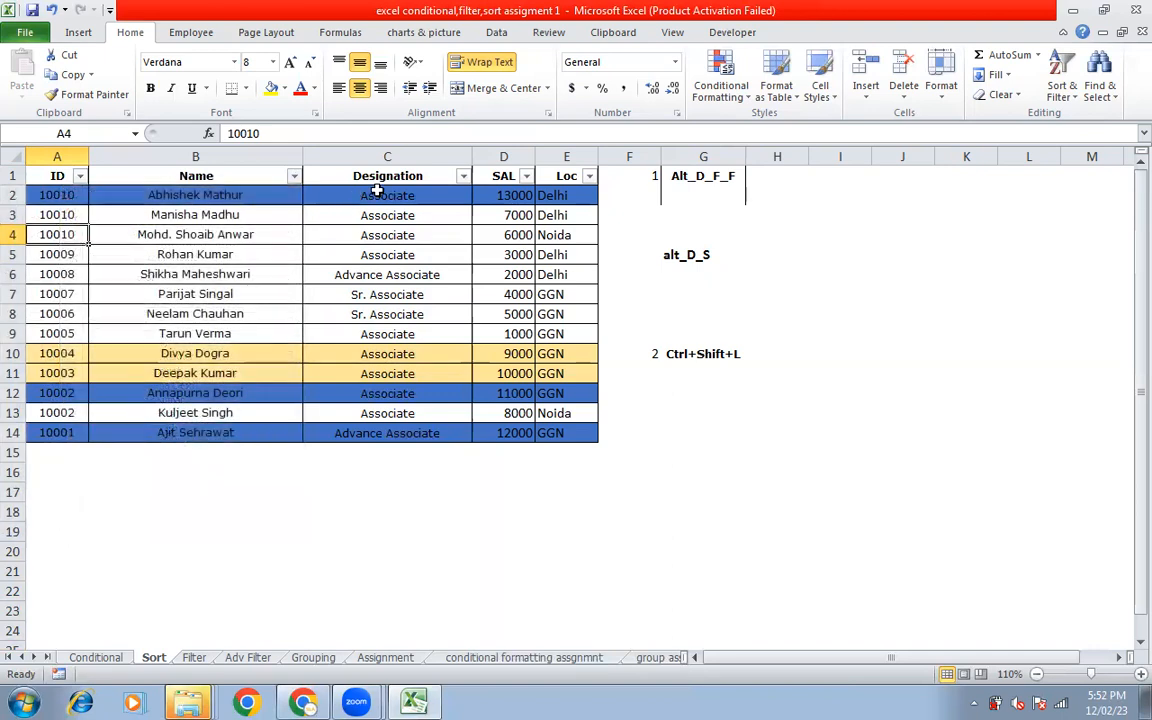
Sort the employee table by SAL from largest to smallest and check the reordered SAL and ID columns.
{"action": "left_click", "coordinate": [527, 177]}
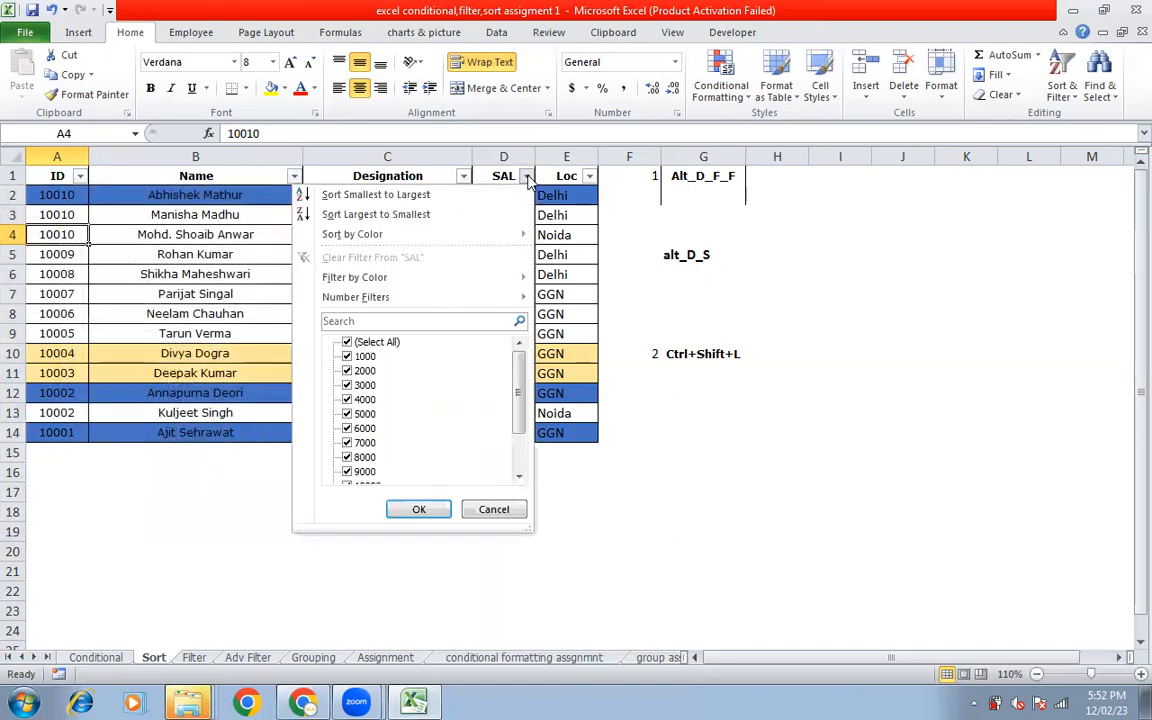
{"action": "left_click", "coordinate": [376, 214]}
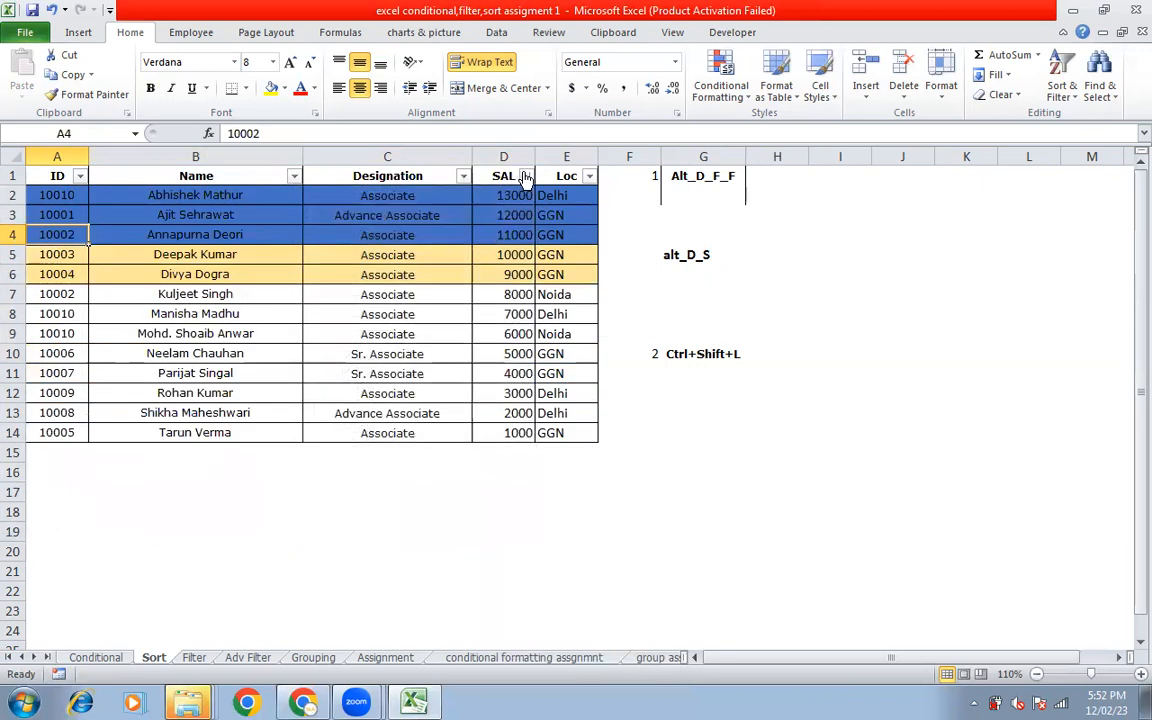
{"action": "left_click_drag", "start_coordinate": [510, 194], "coordinate": [516, 432]}
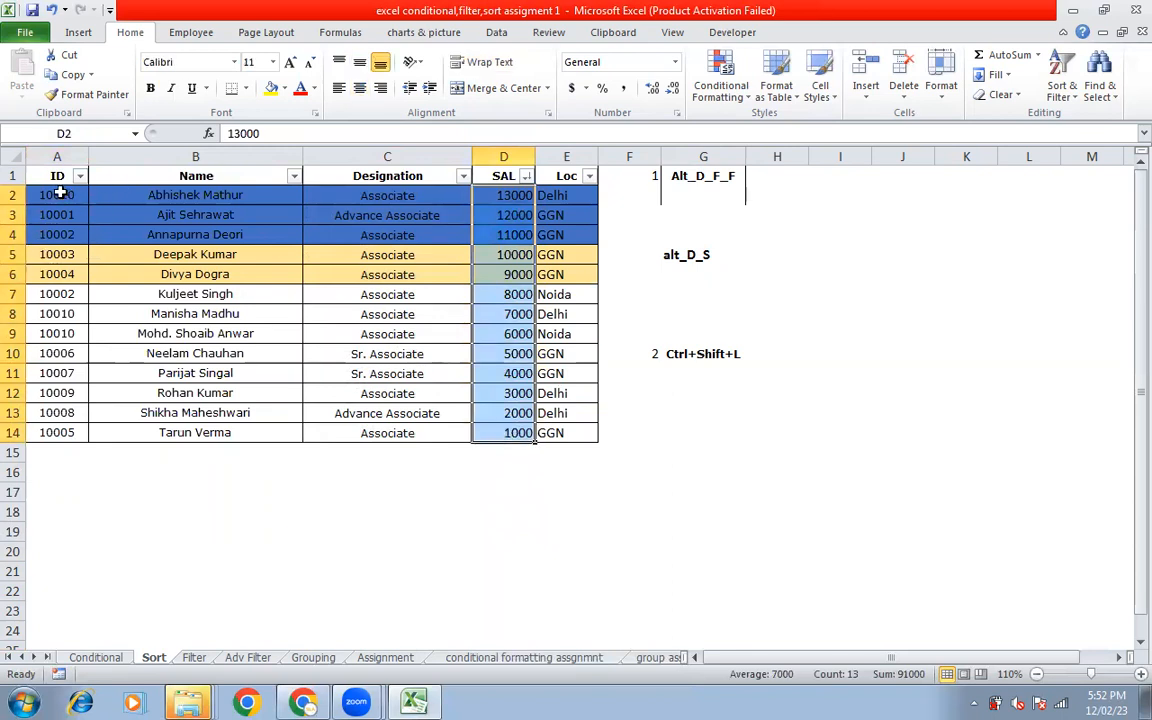
{"action": "left_click_drag", "start_coordinate": [57, 194], "coordinate": [60, 432]}
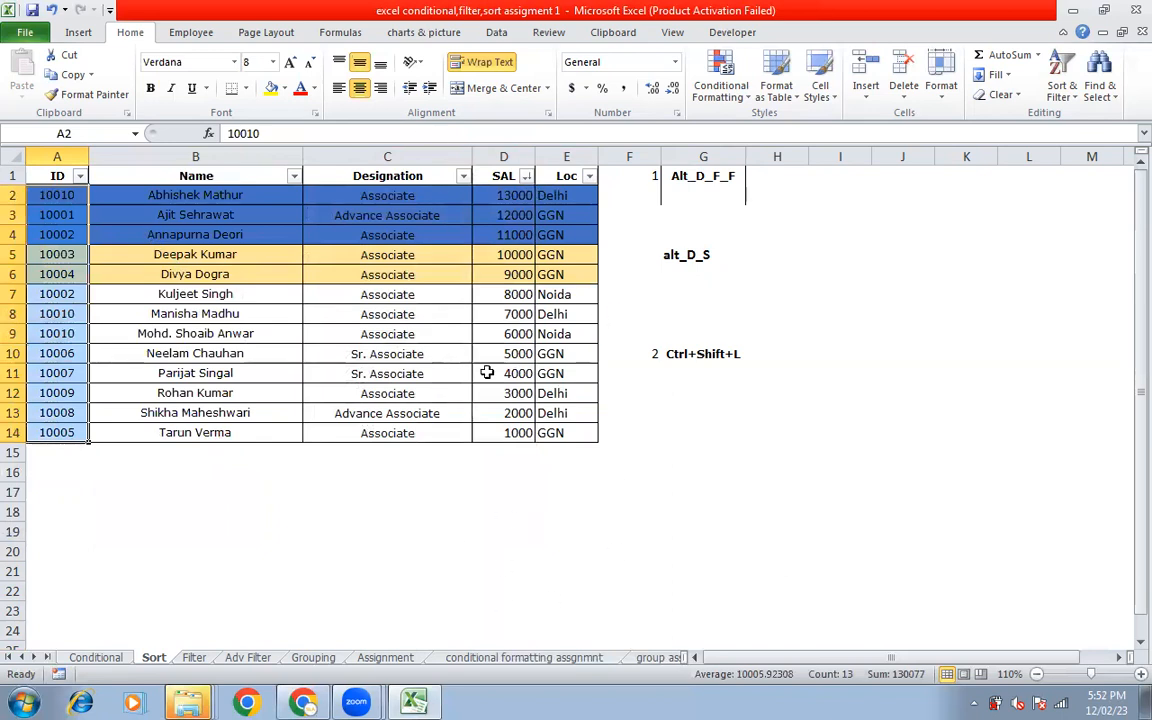
{"action": "left_click", "coordinate": [162, 195]}
{"action": "left_click", "coordinate": [480, 194]}
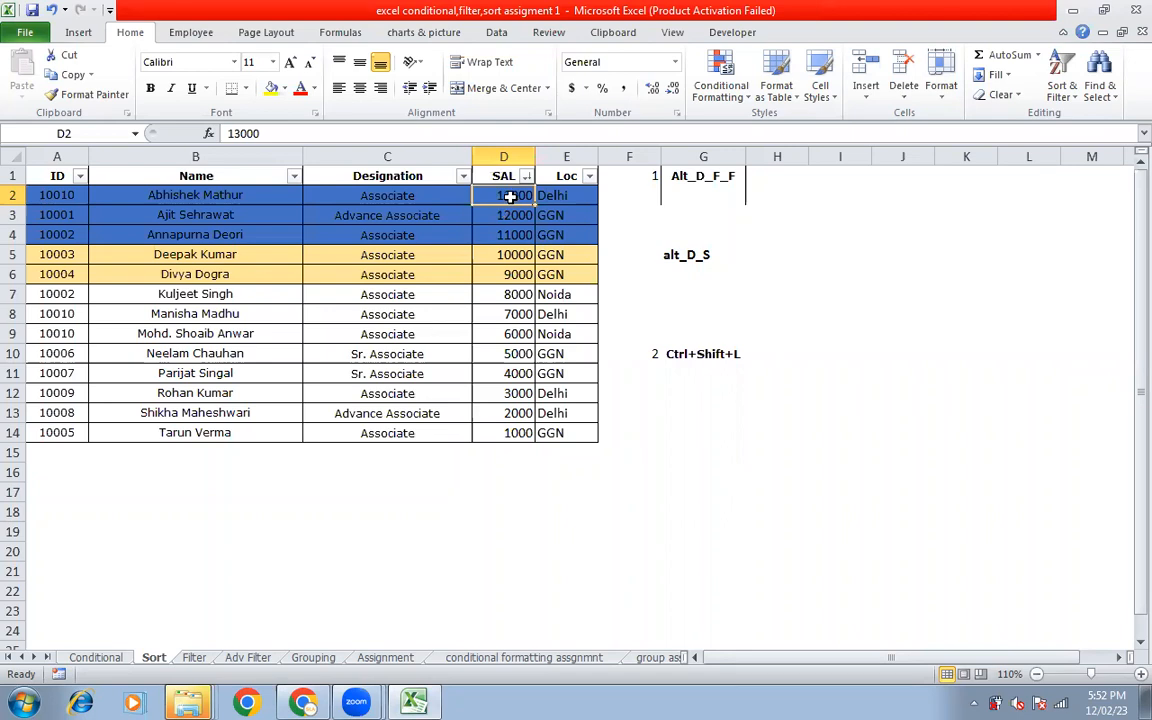
Check the ID column's filter list, and sort the employee table by Loc from Z to A.
{"action": "left_click", "coordinate": [75, 196]}
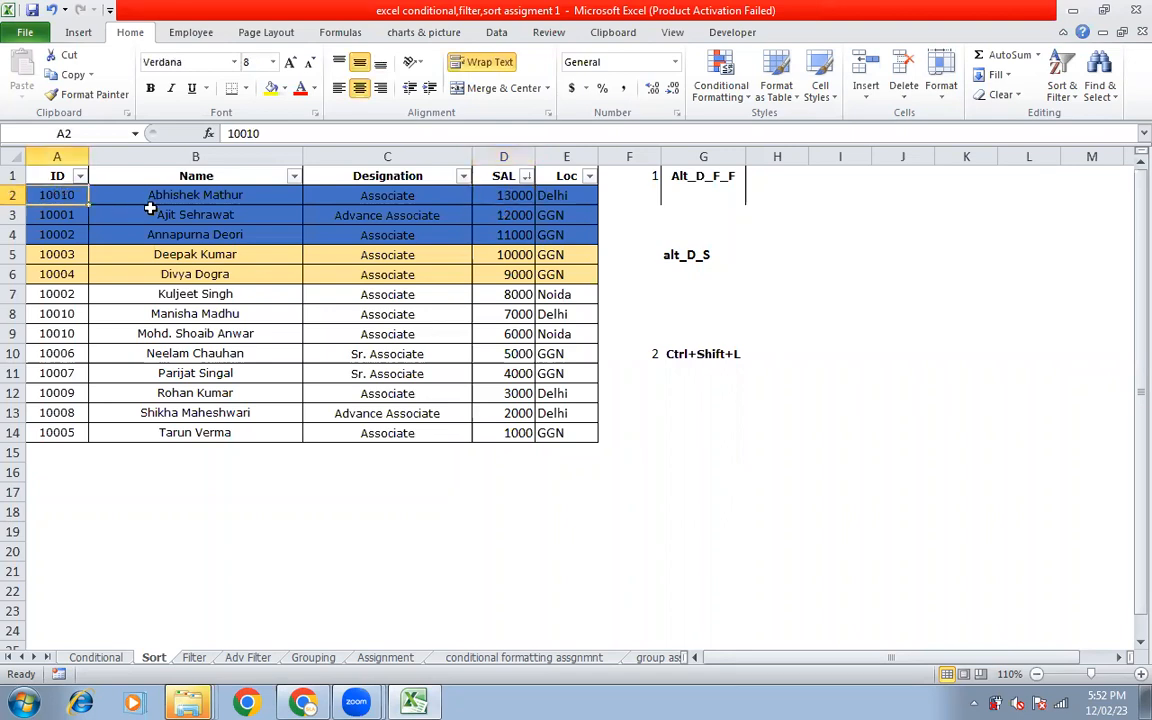
{"action": "left_click", "coordinate": [81, 176]}
{"action": "left_click", "coordinate": [81, 176]}
{"action": "left_click", "coordinate": [590, 176]}
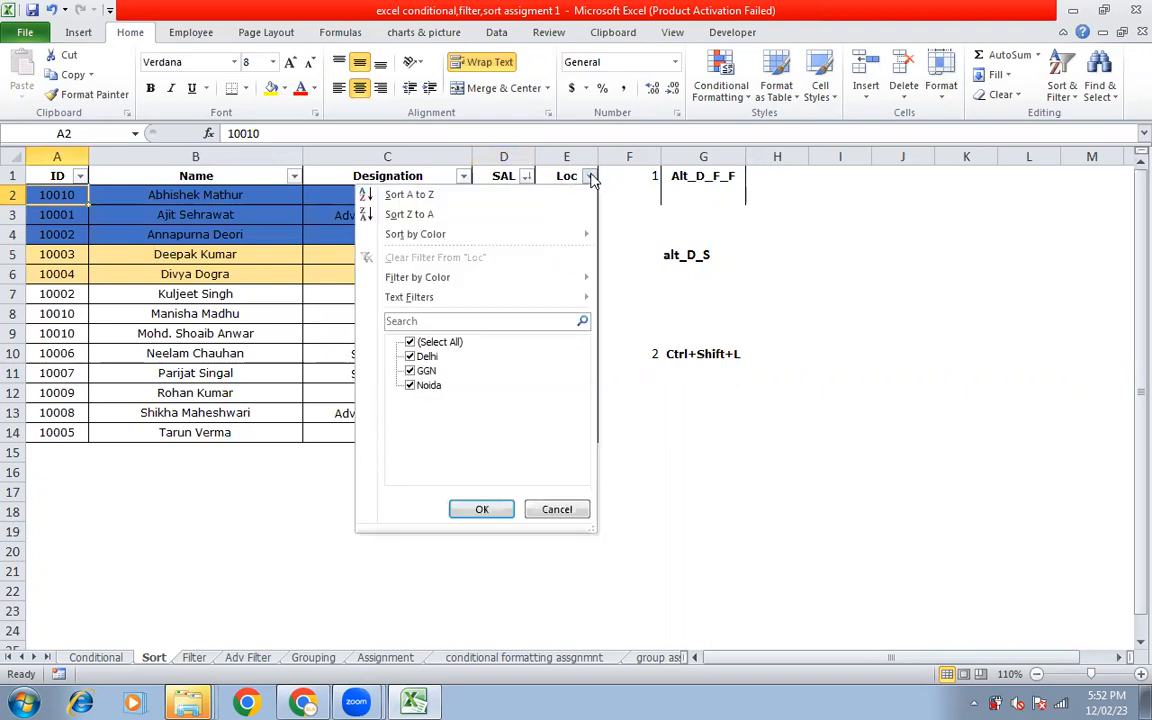
{"action": "left_click", "coordinate": [409, 214]}
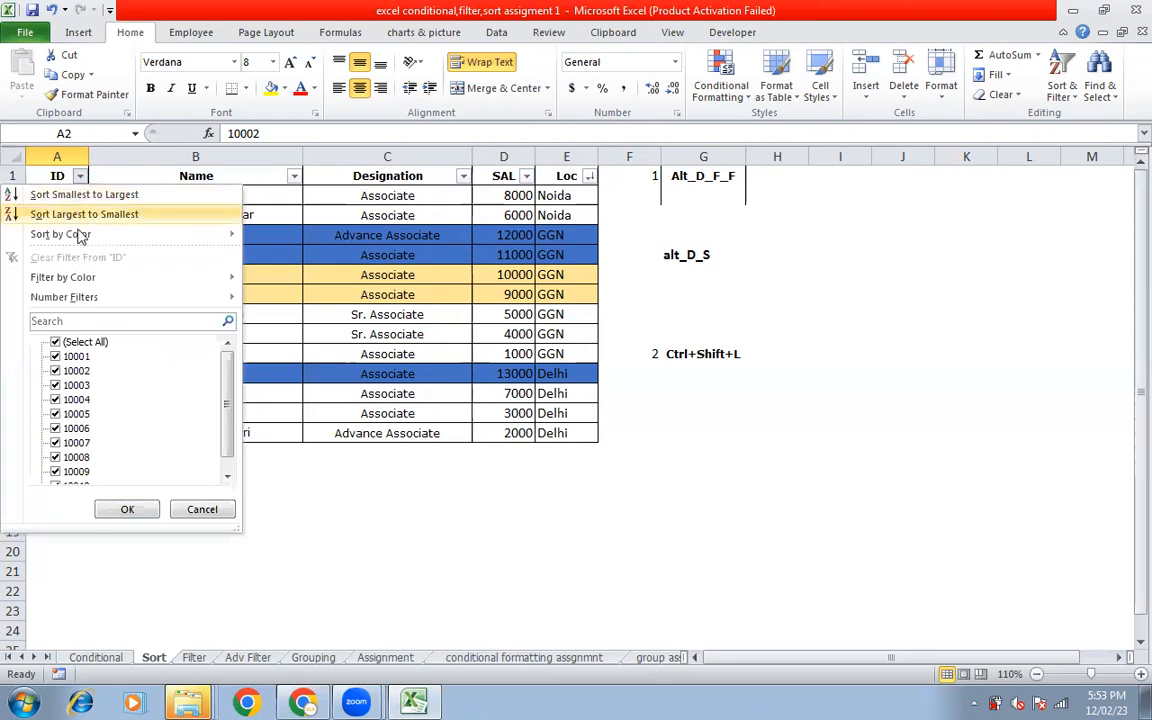
Sort the employee table by the ID column's blue cell color and check its colour sort options.
{"action": "mouse_move", "coordinate": [82, 240]}
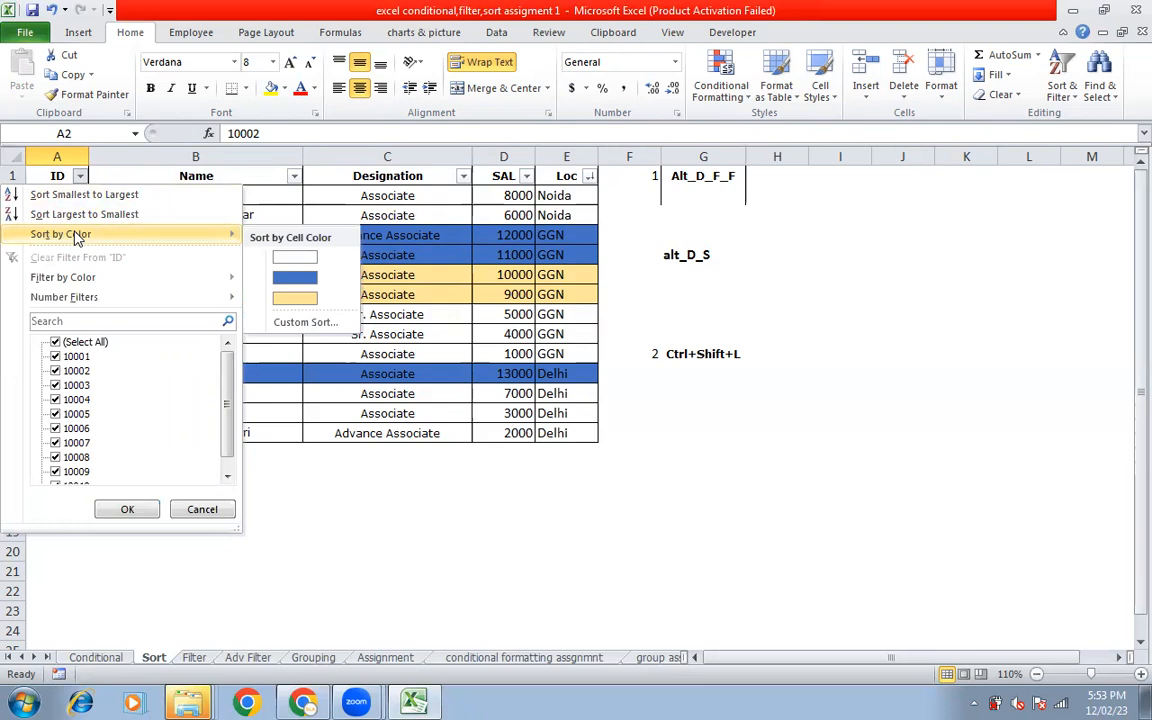
{"action": "left_click", "coordinate": [294, 278]}
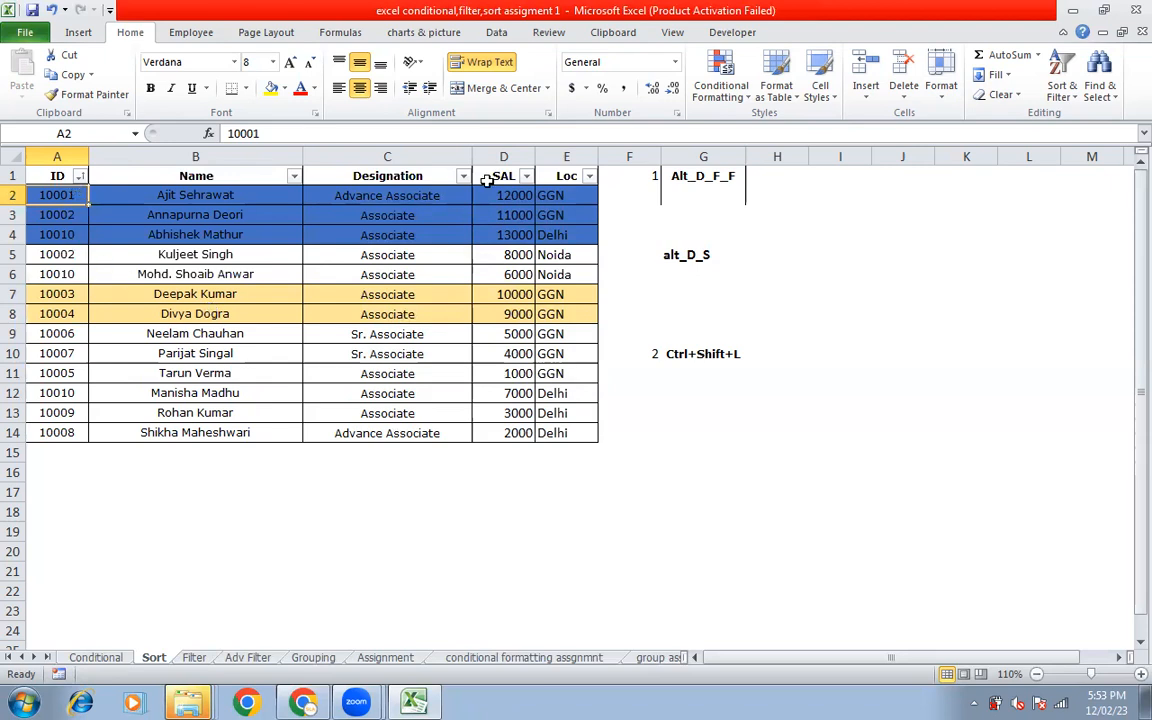
{"action": "left_click", "coordinate": [79, 176]}
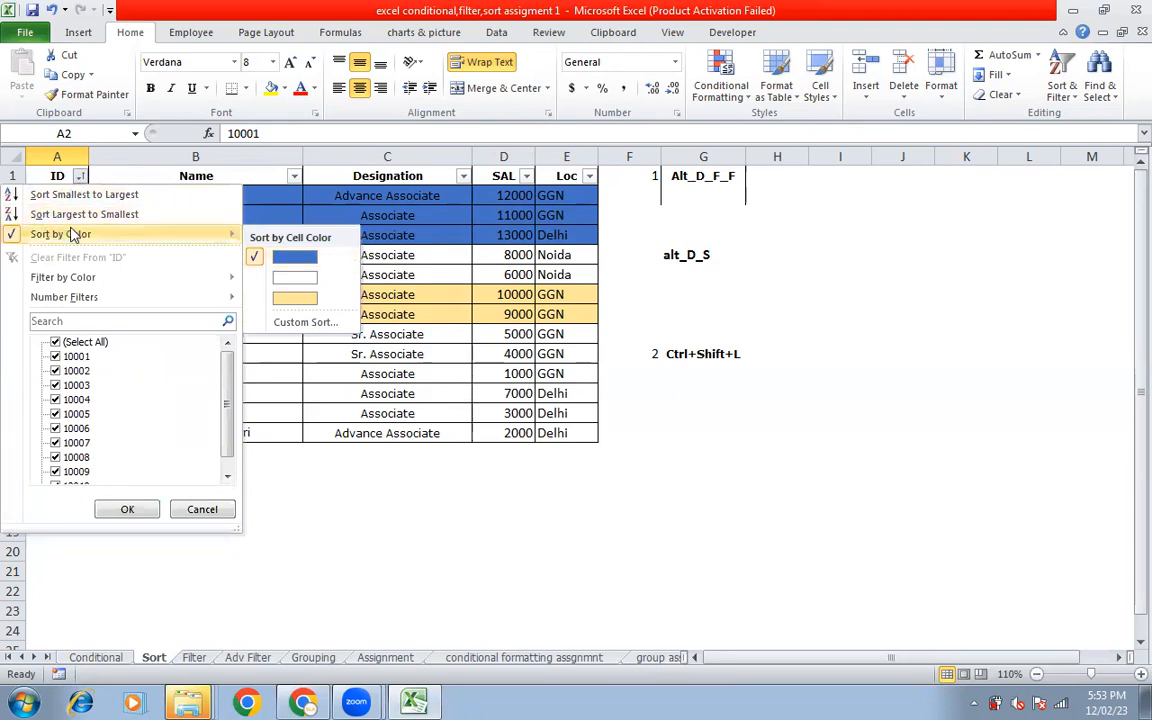
{"action": "left_click", "coordinate": [265, 213]}
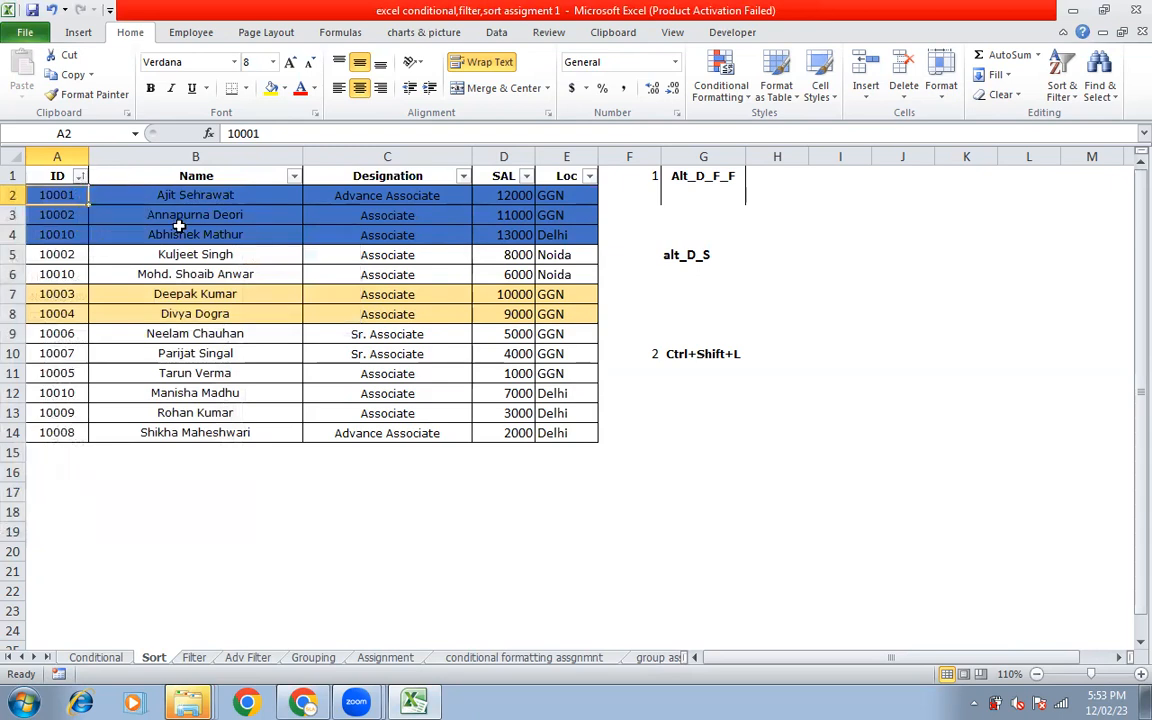
Sort the table by Loc from Z to A again and review the Loc column's colour sort options.
{"action": "left_click", "coordinate": [589, 176]}
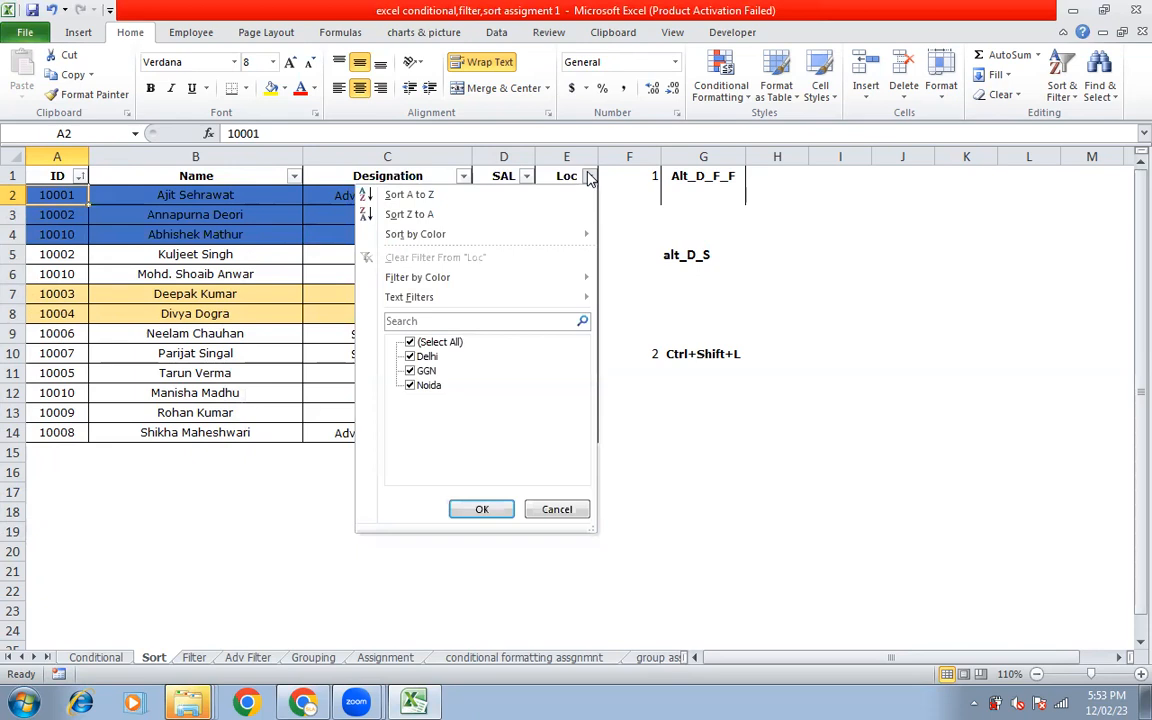
{"action": "left_click", "coordinate": [405, 214]}
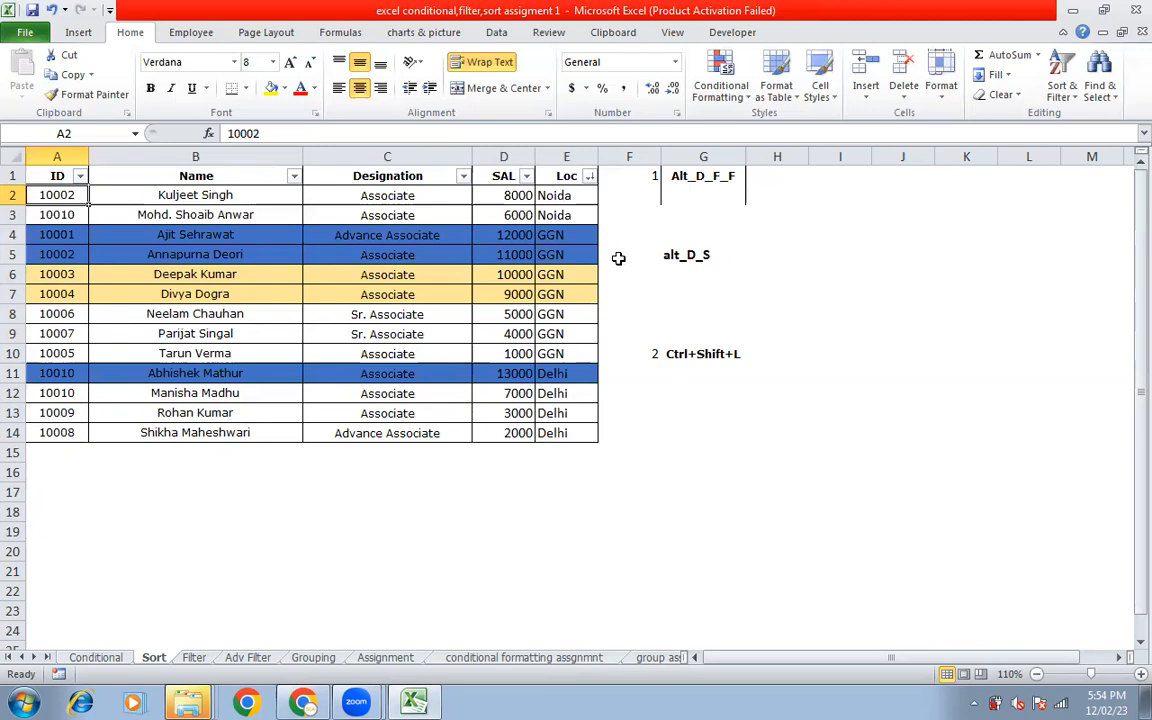
{"action": "left_click", "coordinate": [589, 176]}
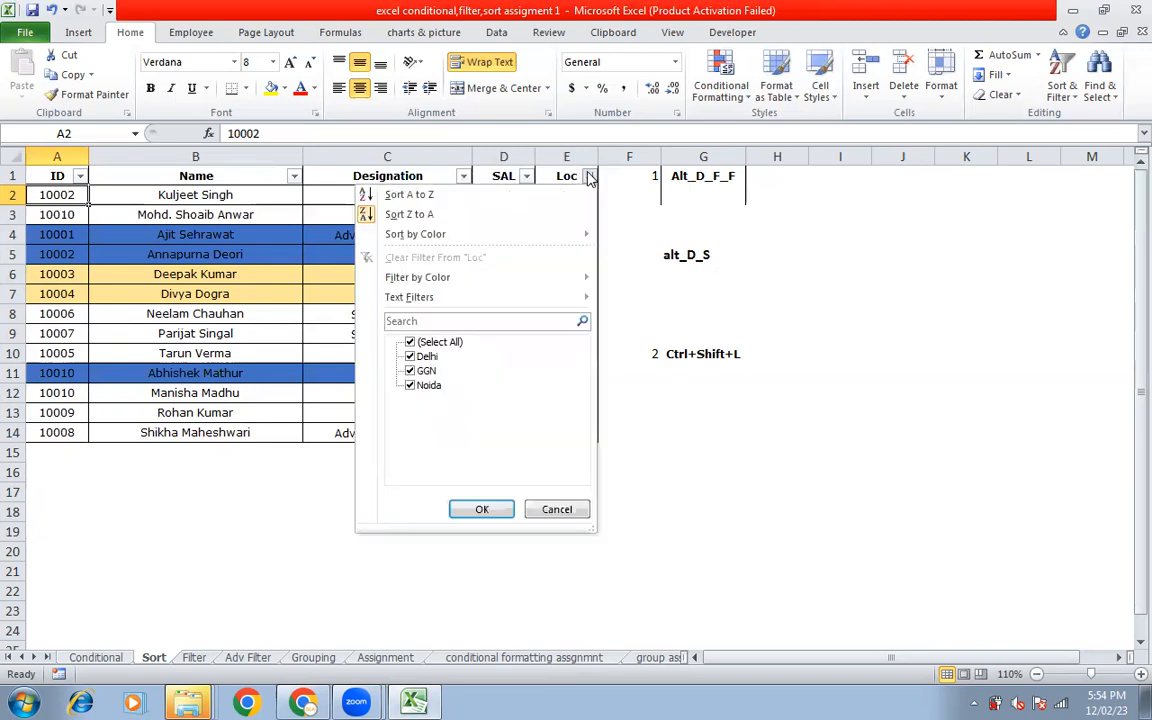
{"action": "mouse_move", "coordinate": [532, 234]}
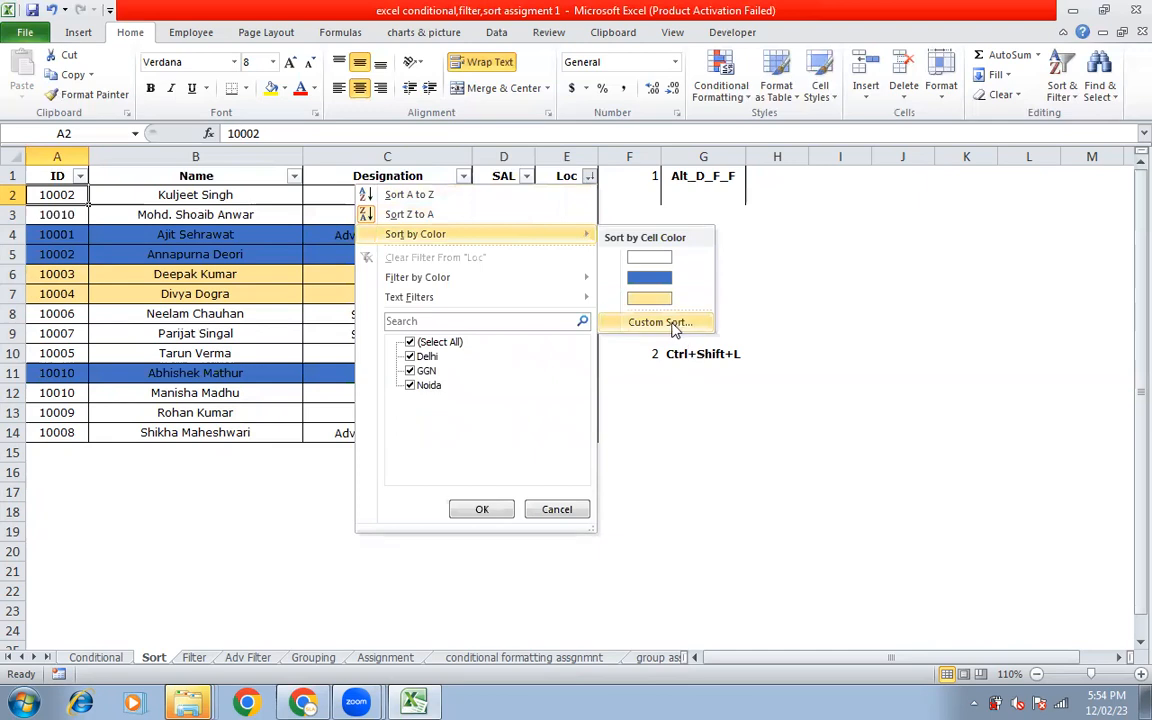
{"action": "left_click", "coordinate": [127, 192]}
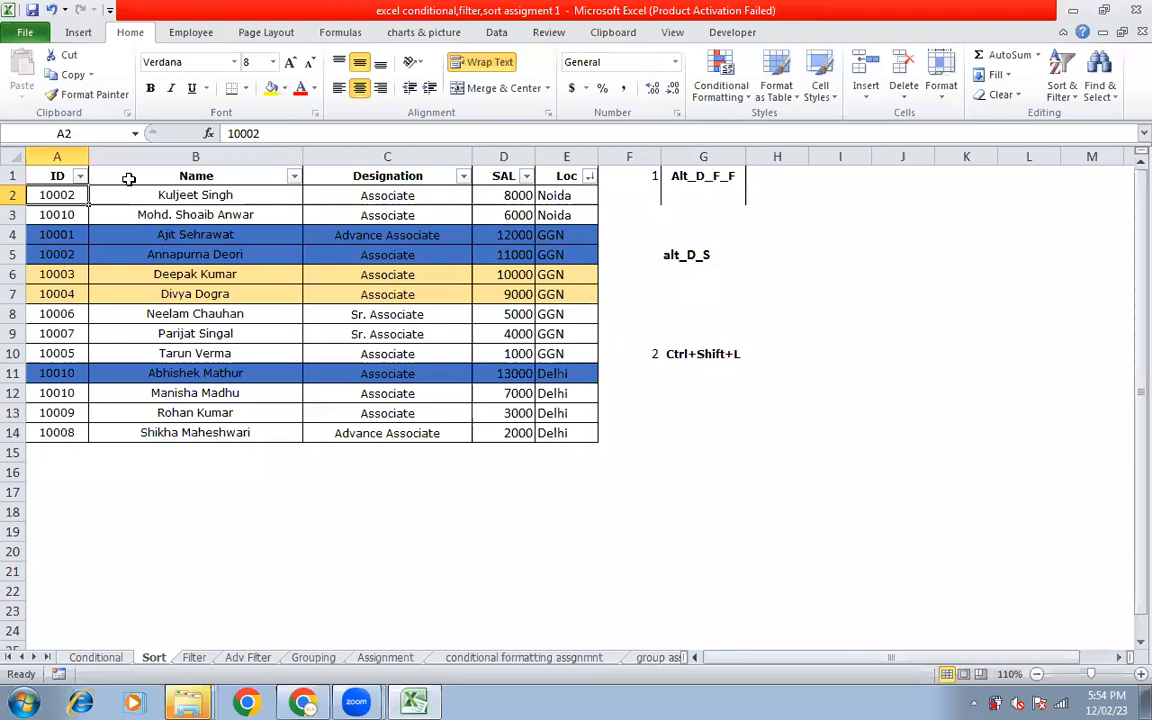
Turn off the table's filter, open the Sort dialog for A1:E14 and delete all its existing sort levels.
{"action": "key", "text": "ctrl+shift+l"}
{"action": "left_click_drag", "start_coordinate": [60, 176], "coordinate": [553, 430]}
{"action": "key", "text": "alt+d"}
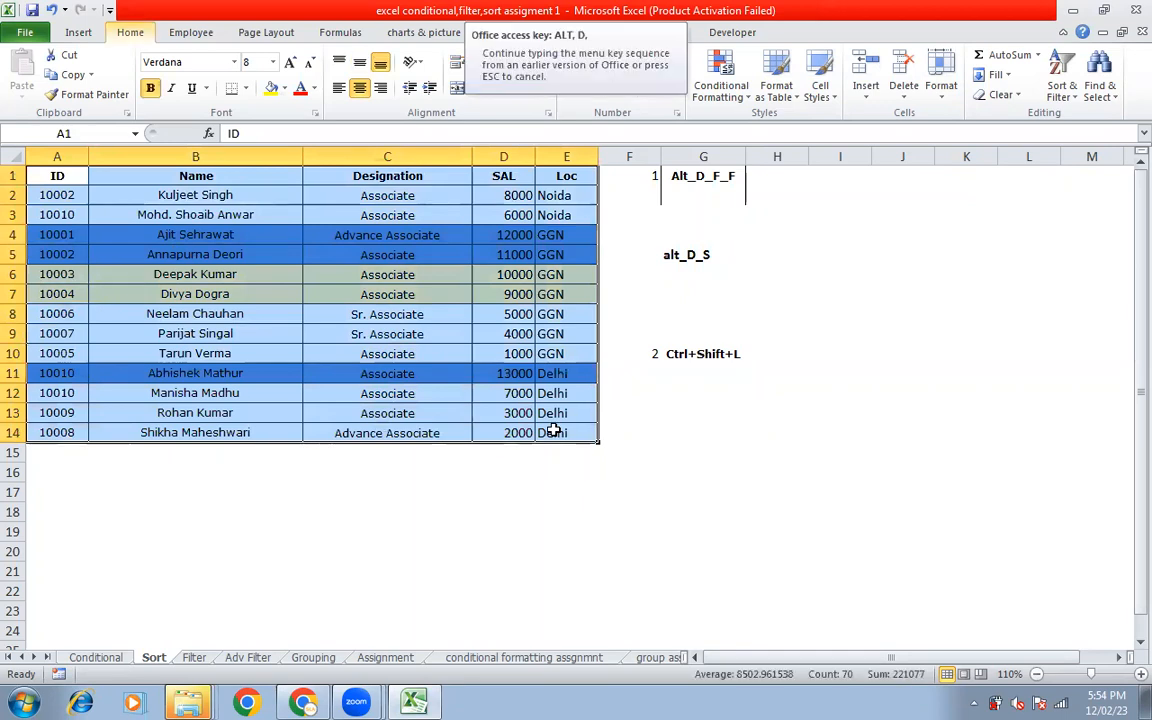
{"action": "key", "text": "s"}
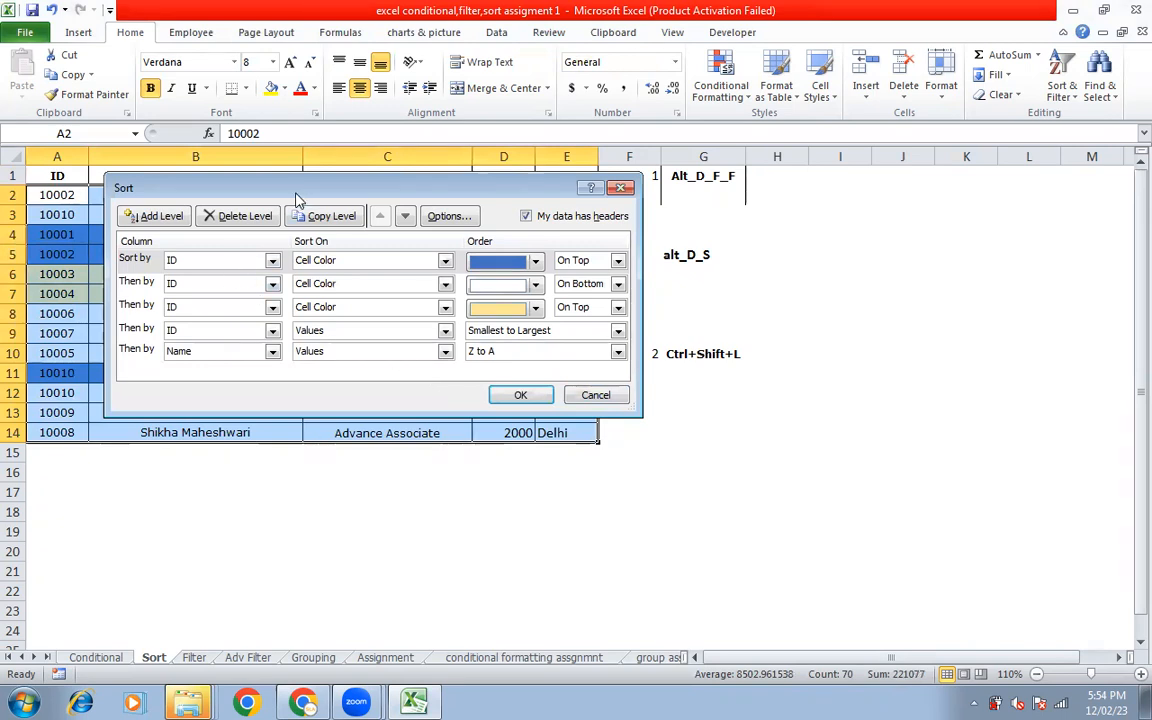
{"action": "left_click", "coordinate": [263, 216]}
{"action": "left_click", "coordinate": [263, 216]}
{"action": "left_click", "coordinate": [263, 216]}
{"action": "left_click", "coordinate": [263, 216]}
{"action": "left_click", "coordinate": [263, 216]}
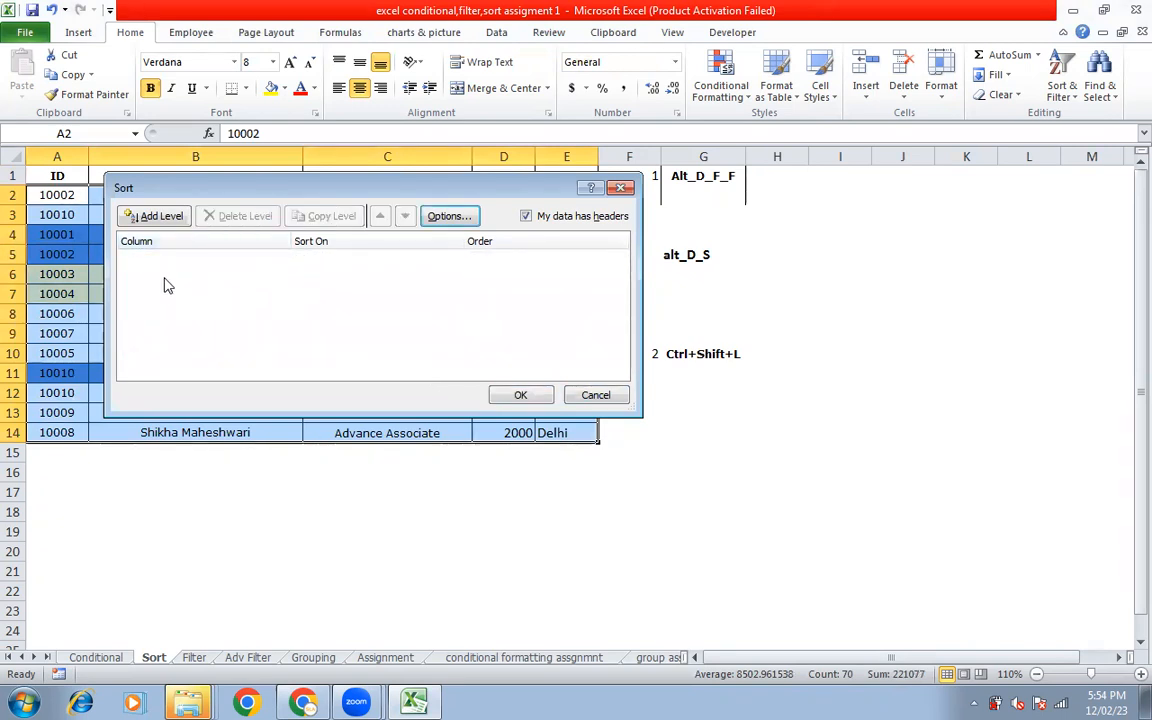
Sort the table by Loc values A to Z, with SAL smallest to largest as the second level.
{"action": "left_click", "coordinate": [150, 216]}
{"action": "left_click", "coordinate": [245, 260]}
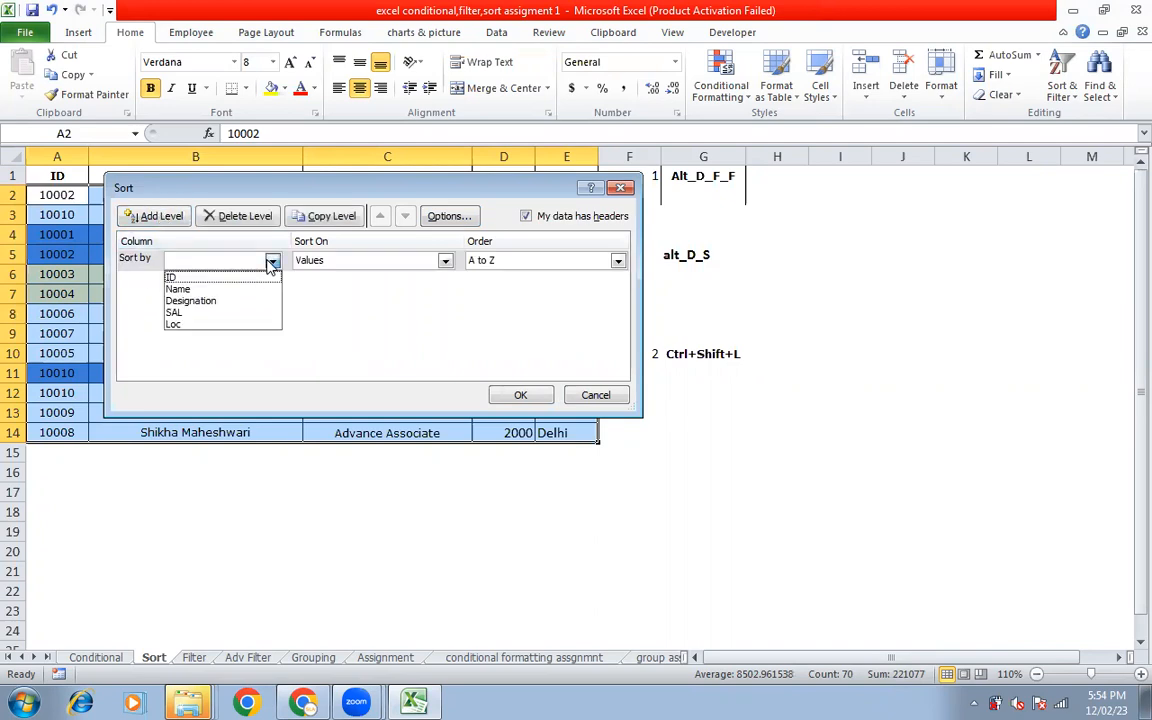
{"action": "left_click", "coordinate": [241, 326]}
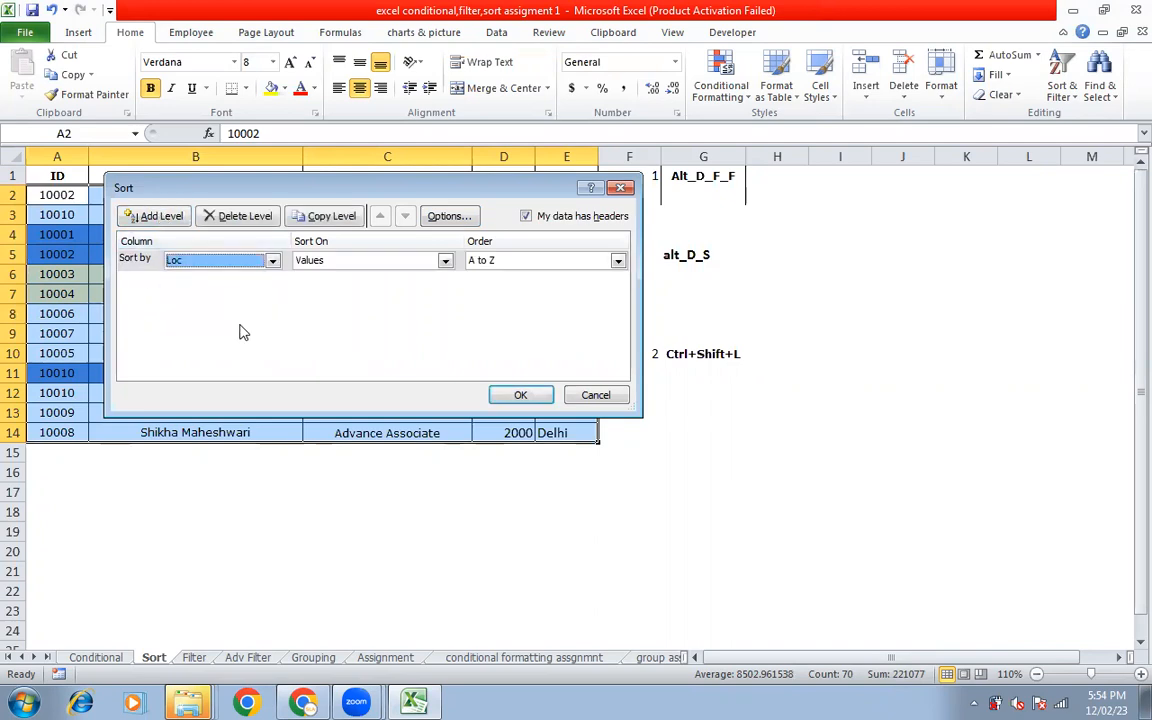
{"action": "left_click", "coordinate": [157, 218]}
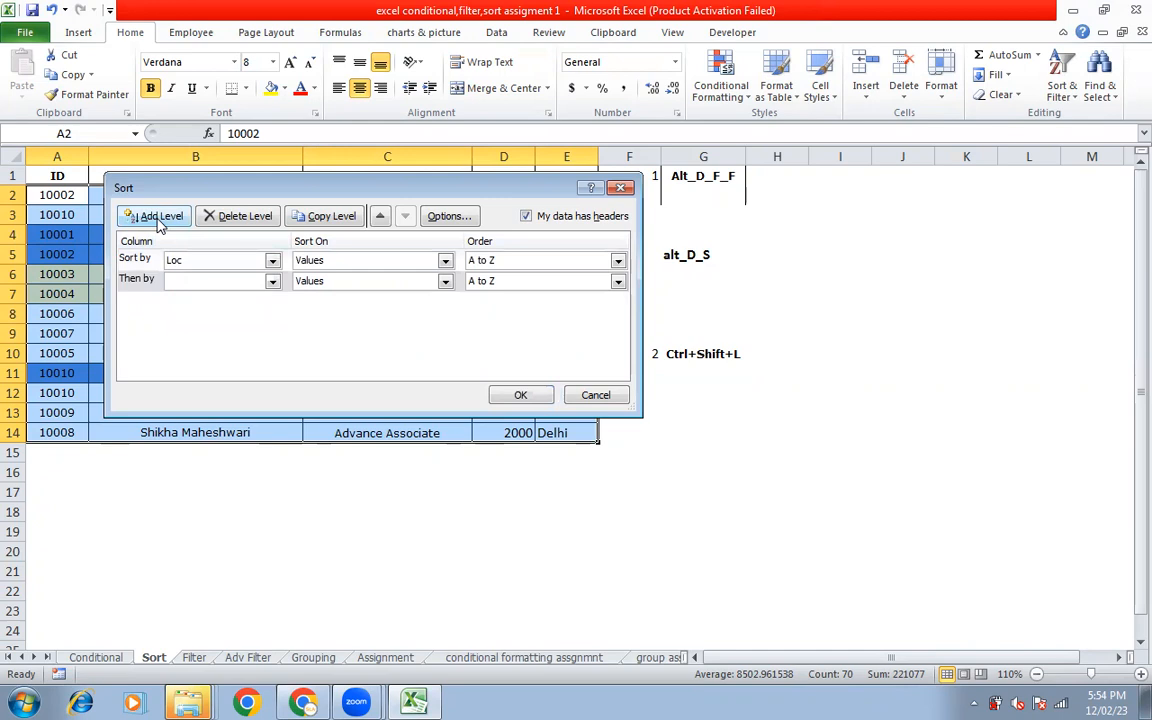
{"action": "left_click", "coordinate": [272, 281]}
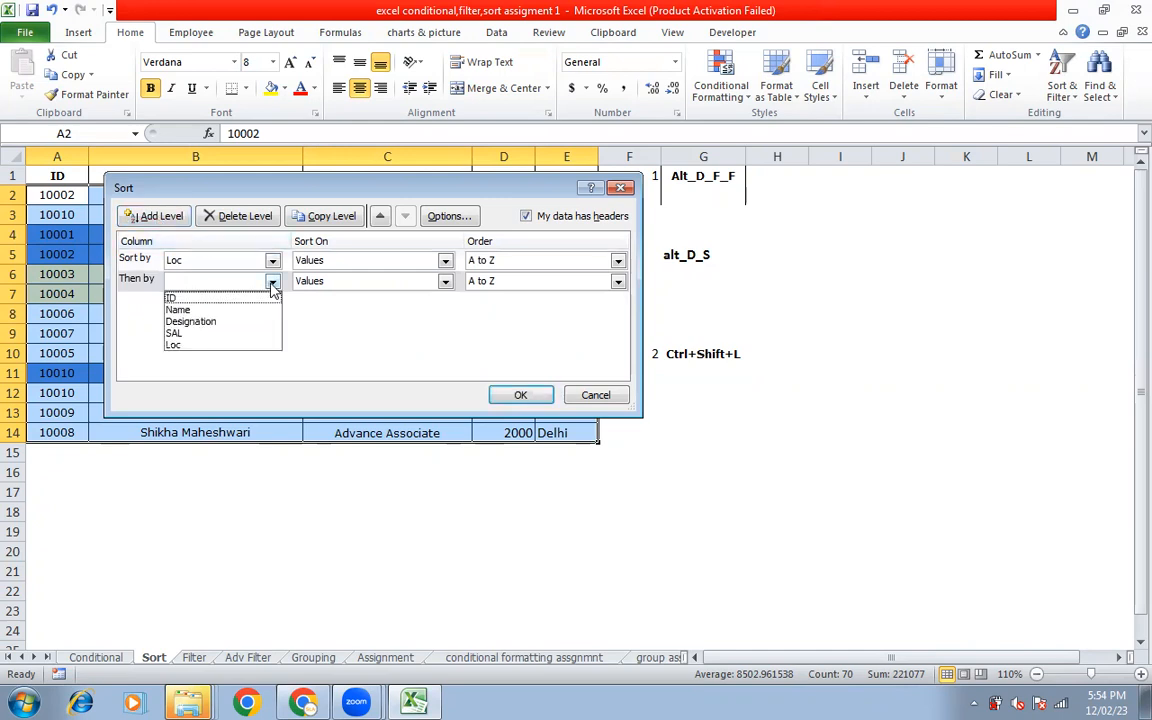
{"action": "left_click", "coordinate": [213, 333]}
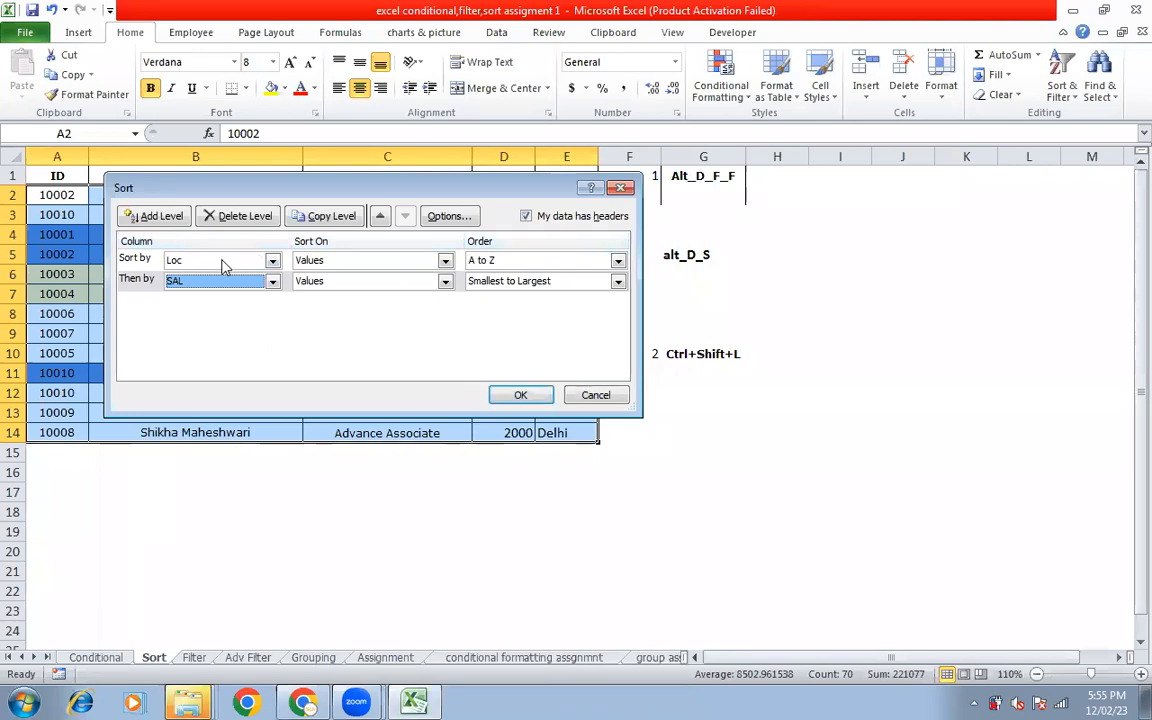
{"action": "left_click", "coordinate": [514, 393]}
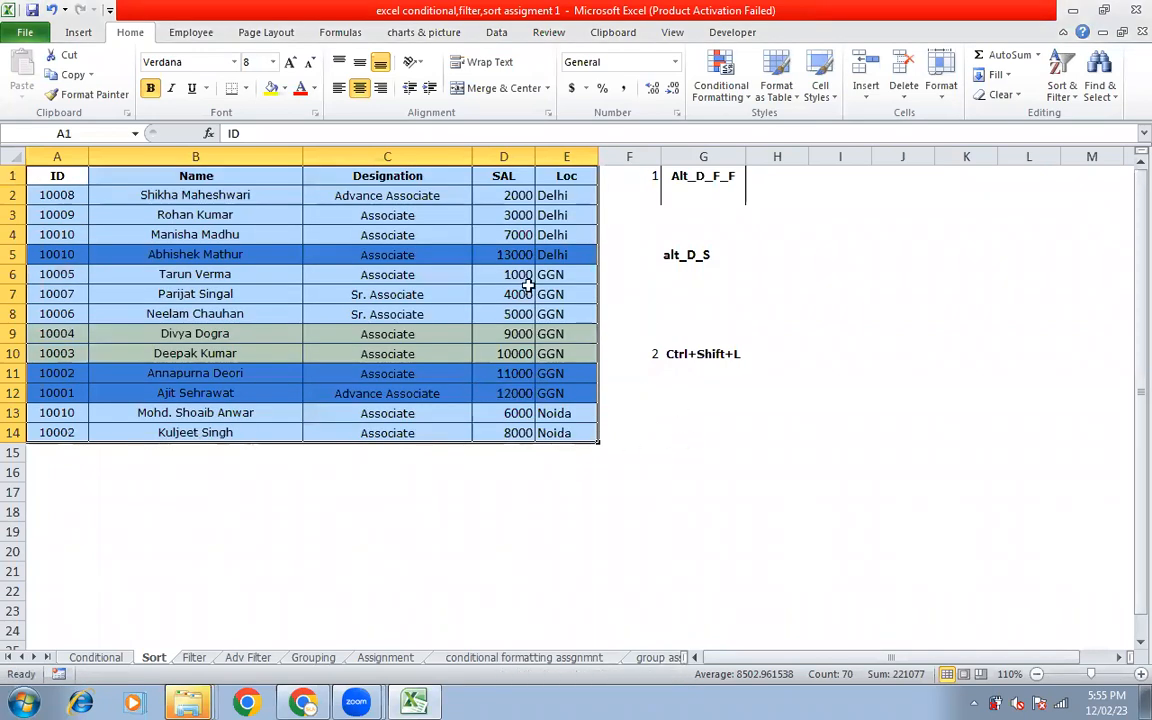
Check the sorted SAL and Loc columns and select the whole employee table A1:E14 with its headers.
{"action": "left_click", "coordinate": [569, 253]}
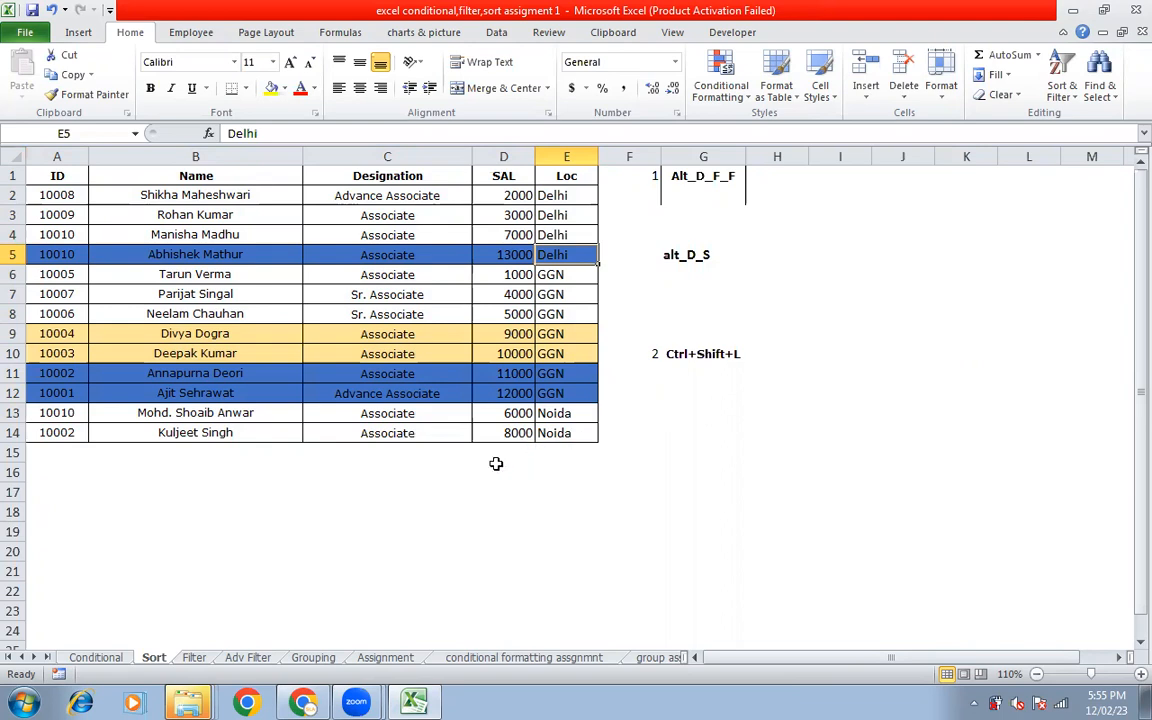
{"action": "left_click", "coordinate": [515, 175]}
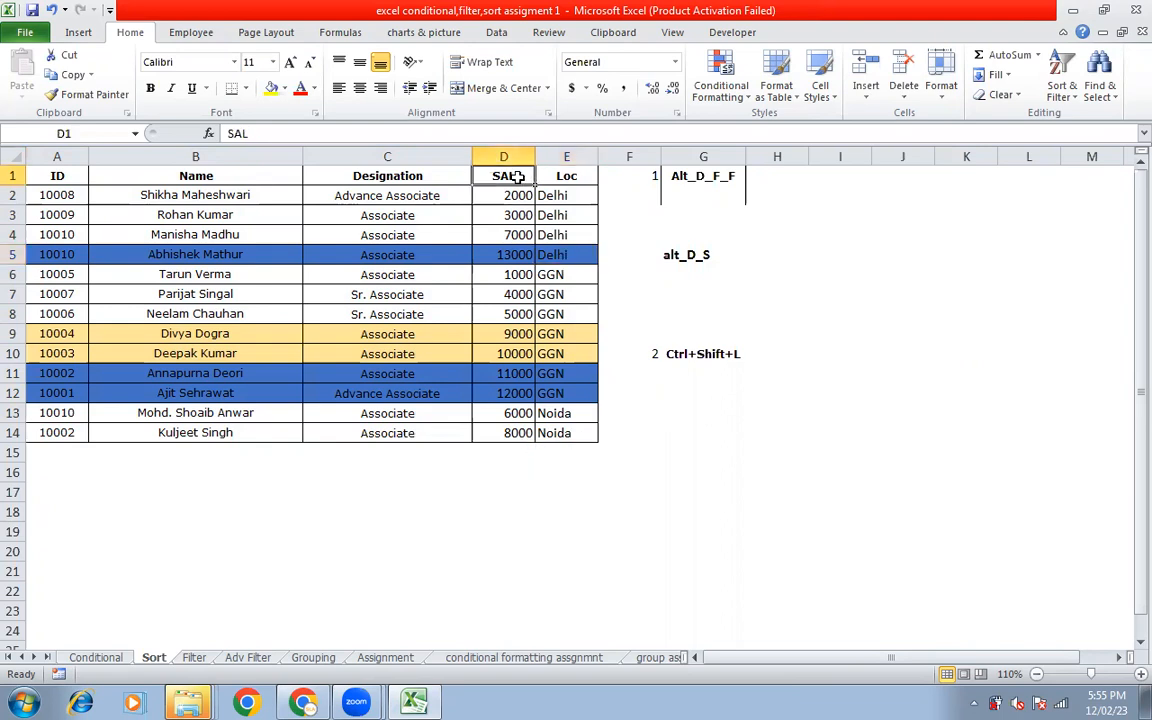
{"action": "left_click", "coordinate": [537, 175]}
{"action": "left_click_drag", "start_coordinate": [53, 174], "coordinate": [561, 427]}
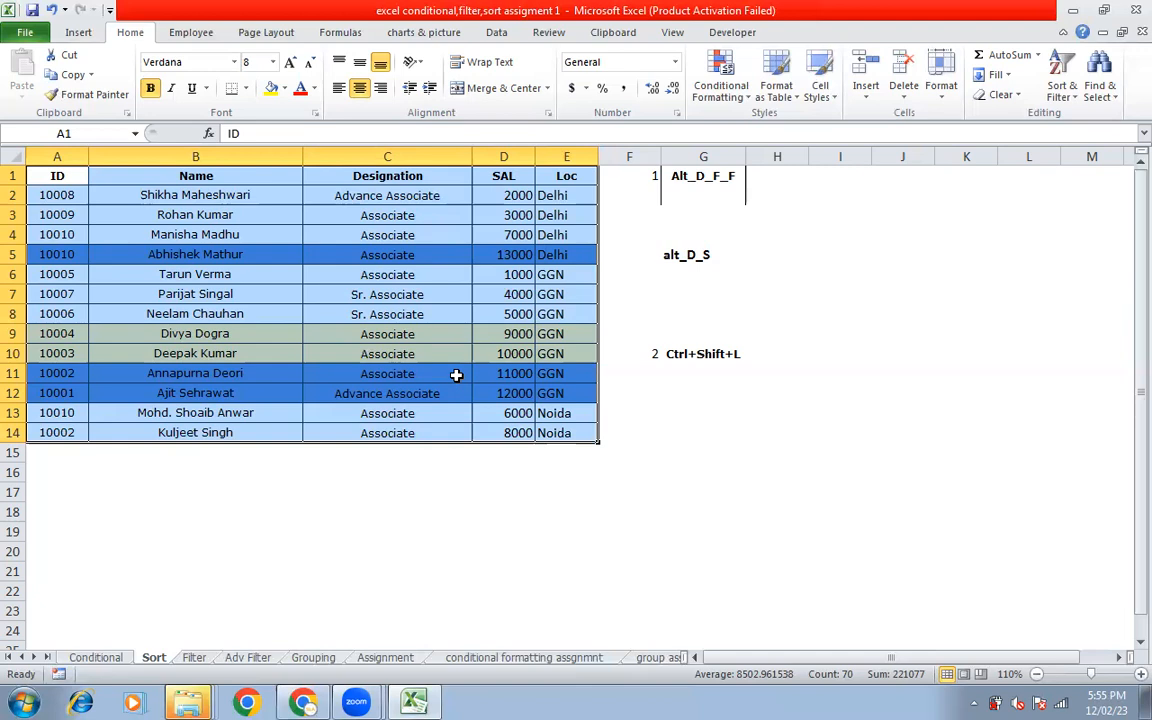
{"action": "key", "text": "alt"}
{"action": "key", "text": "o"}
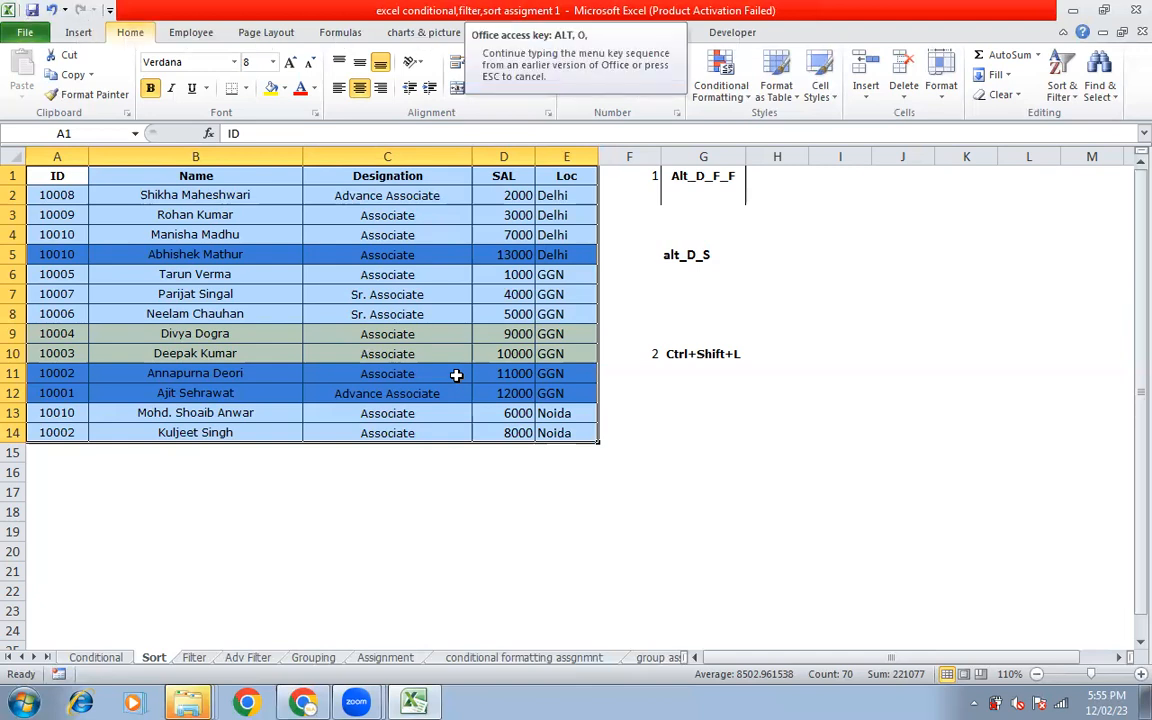
{"action": "key", "text": "Escape"}
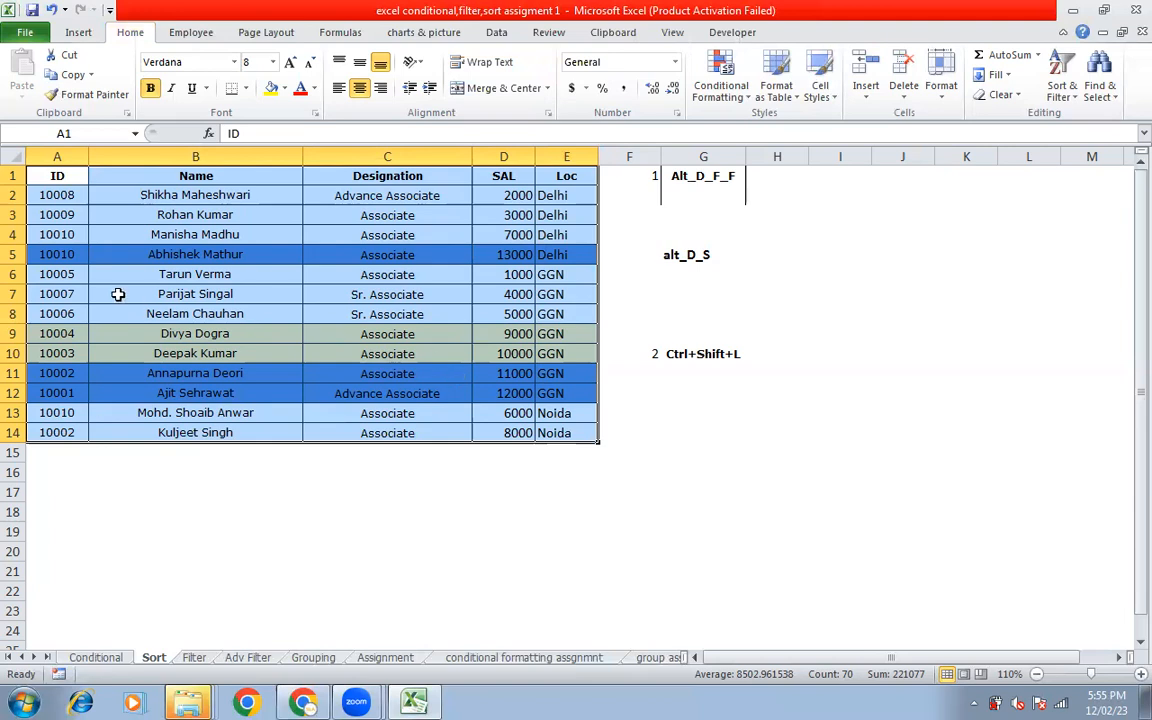
Open the Sort dialog for the selected table and set the sort orientation to left to right.
{"action": "key", "text": "alt+d"}
{"action": "key", "text": "s"}
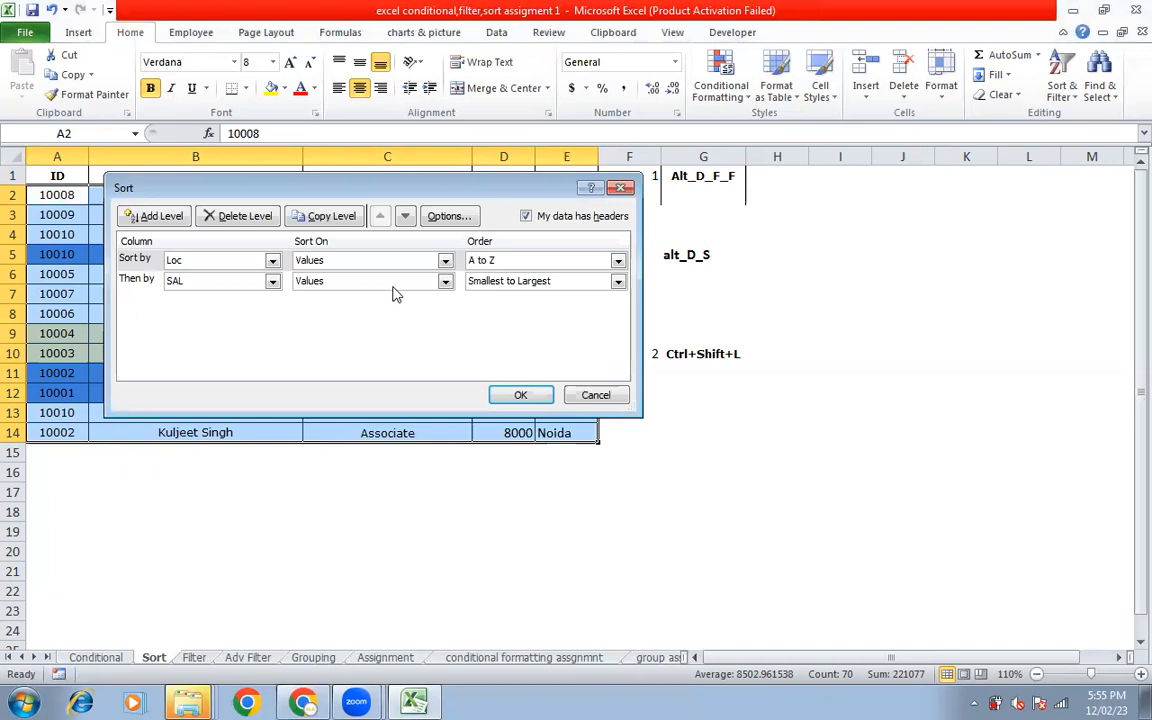
{"action": "left_click", "coordinate": [460, 218]}
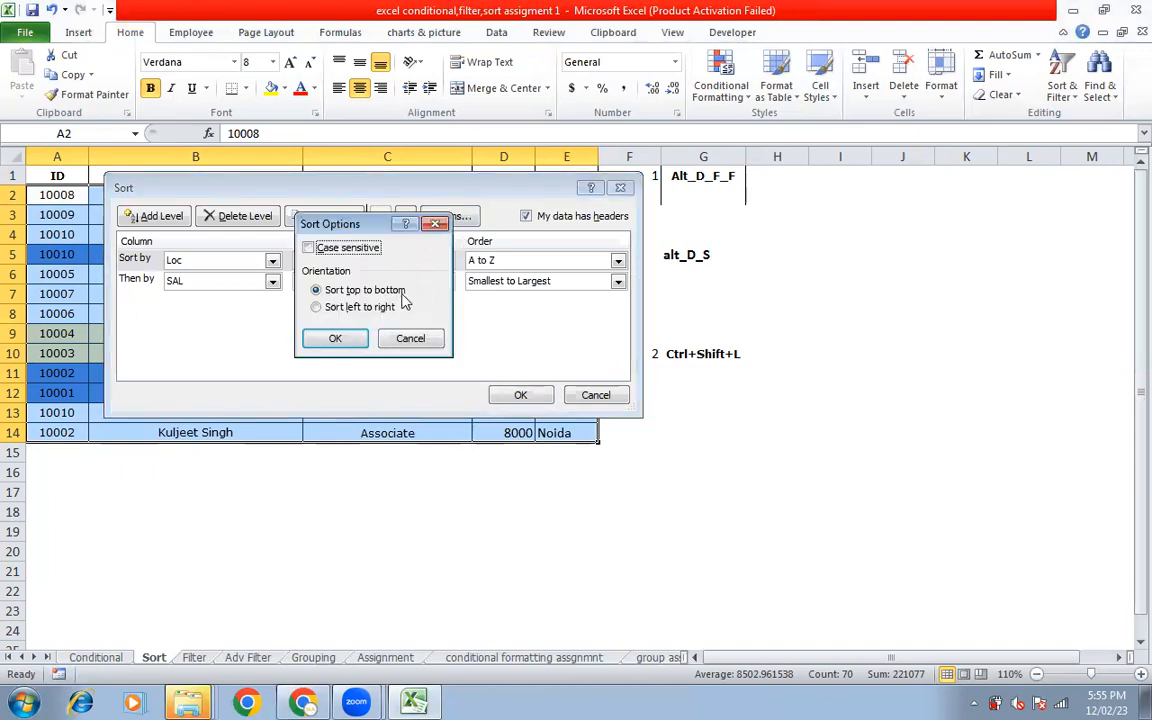
{"action": "left_click", "coordinate": [318, 310]}
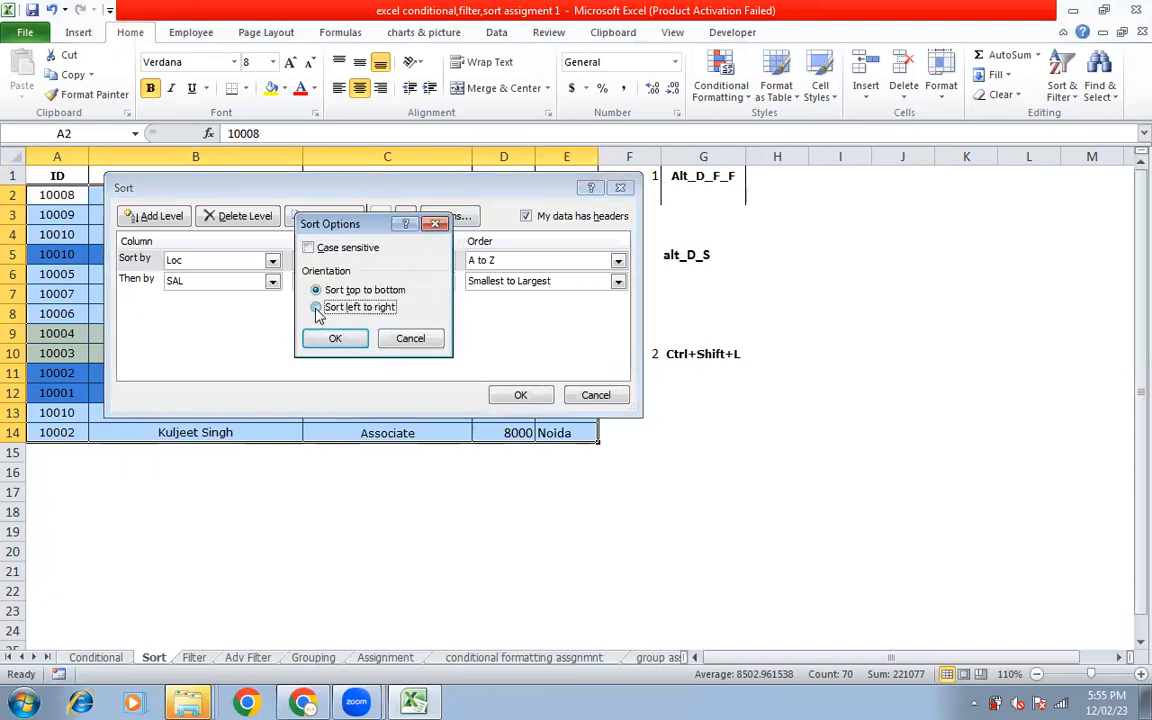
{"action": "left_click", "coordinate": [338, 337]}
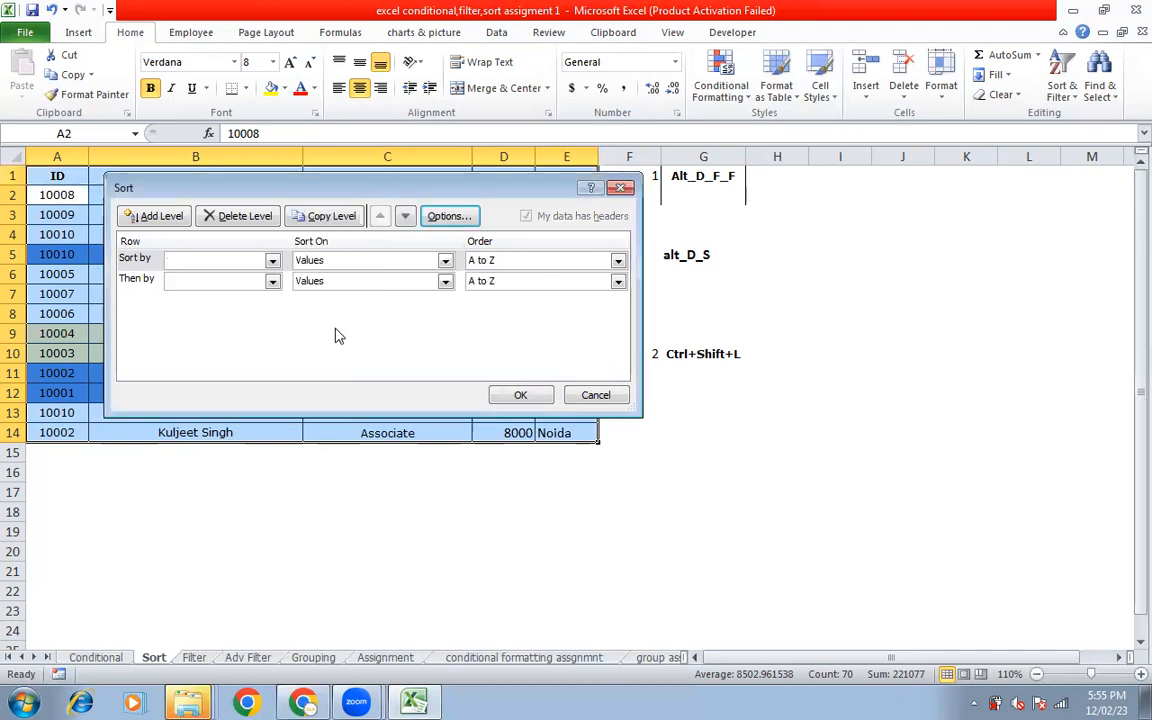
Remove the second sort level and sort the table's columns by Row 1 values from A to Z.
{"action": "left_click", "coordinate": [148, 281]}
{"action": "left_click", "coordinate": [228, 217]}
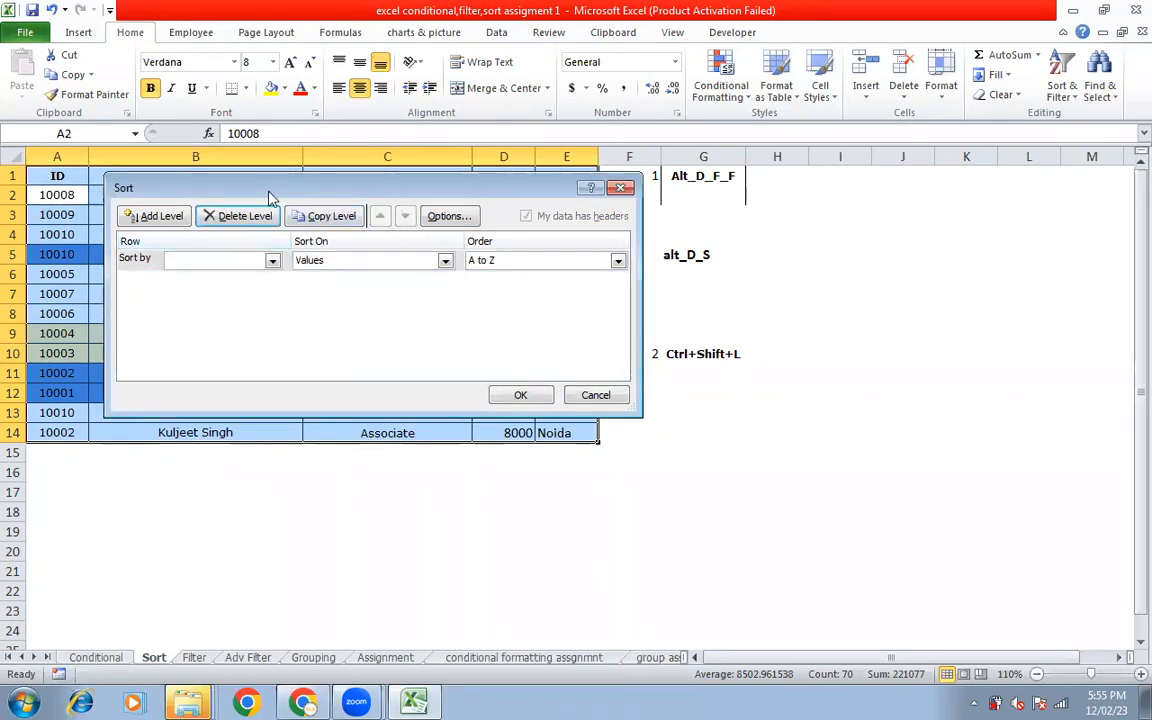
{"action": "left_click_drag", "start_coordinate": [275, 193], "coordinate": [718, 204]}
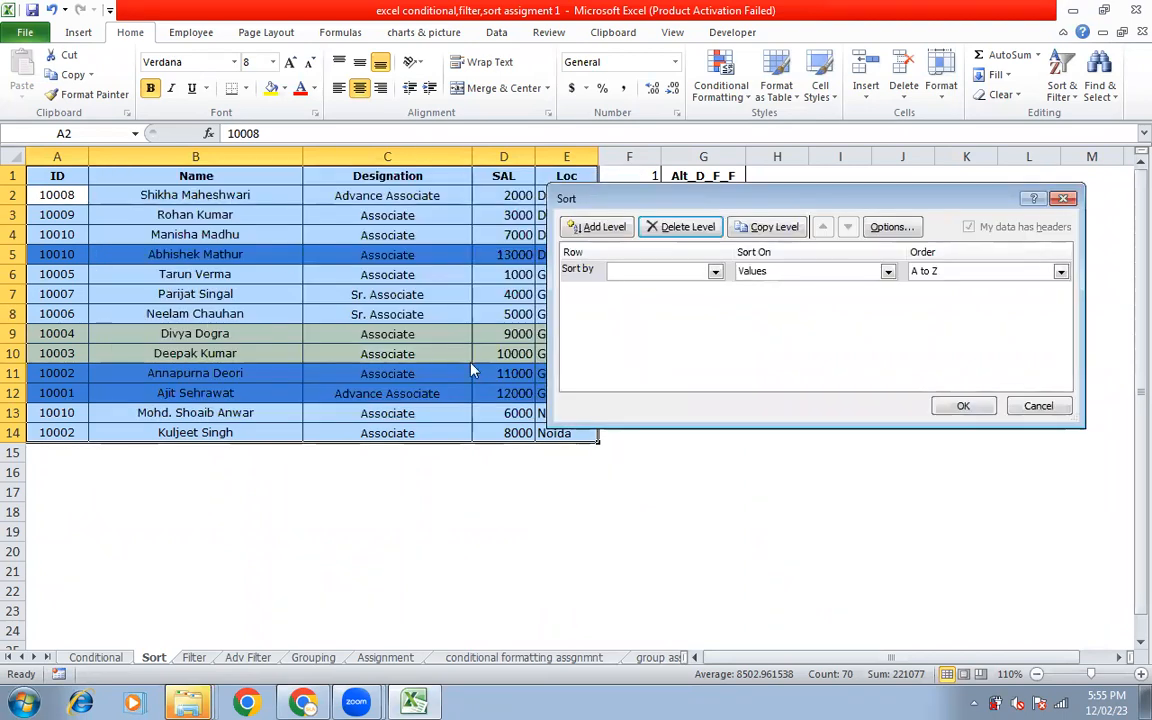
{"action": "left_click", "coordinate": [715, 272]}
{"action": "left_click", "coordinate": [672, 290]}
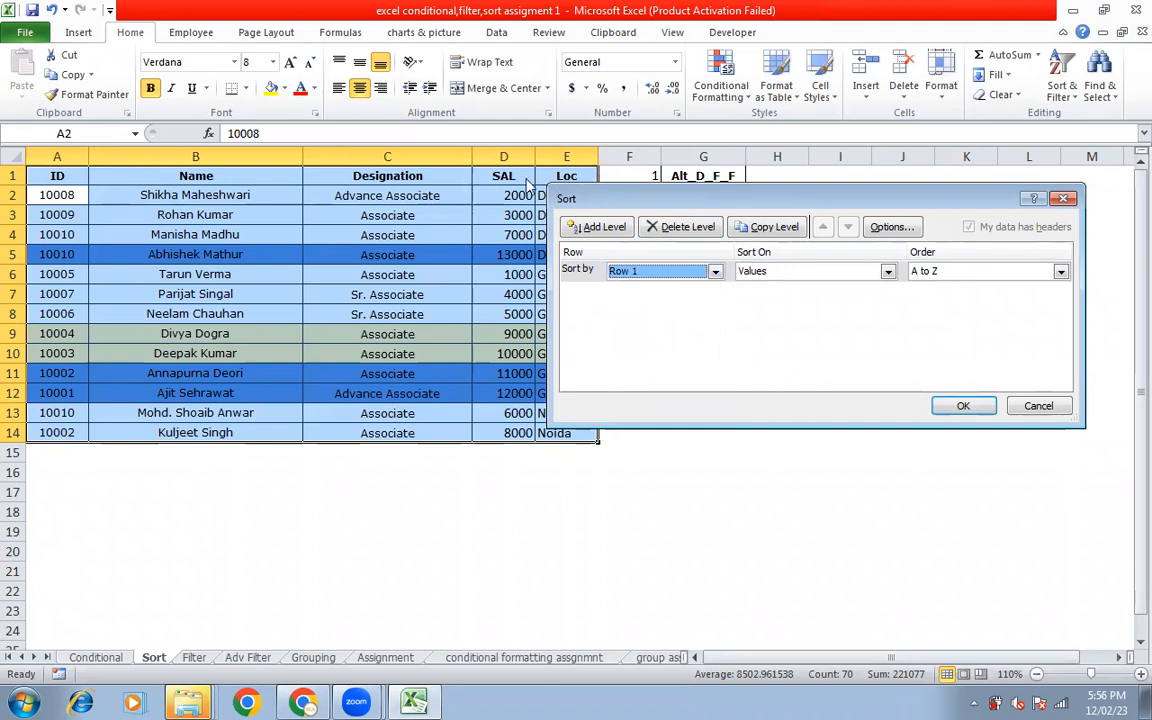
{"action": "left_click", "coordinate": [955, 410]}
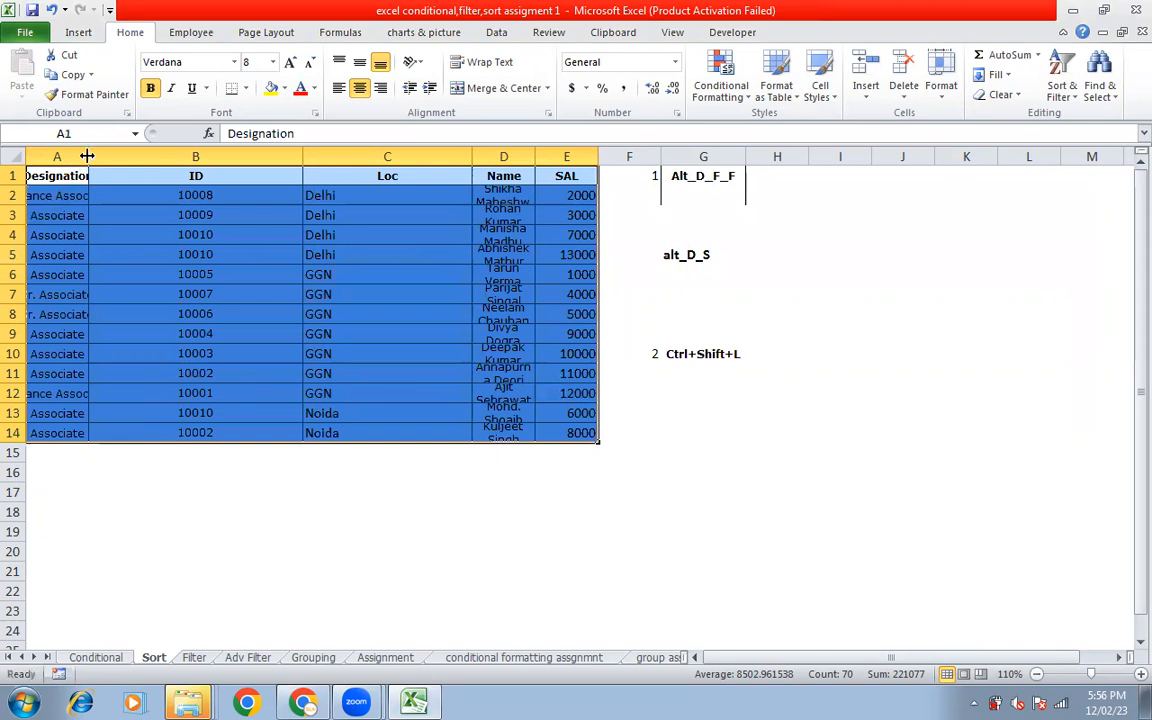
AutoFit the Designation, Name and SAL columns to their contents on the Sort sheet.
{"action": "double_click", "coordinate": [87, 156]}
{"action": "left_click", "coordinate": [215, 175]}
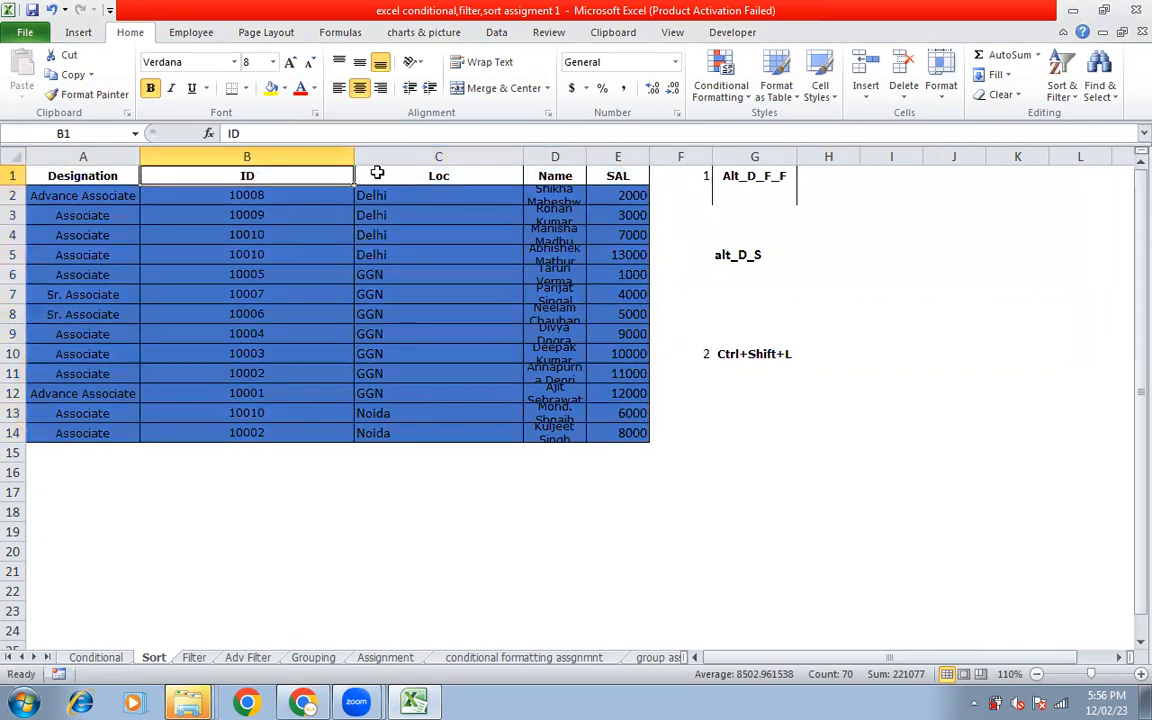
{"action": "left_click", "coordinate": [411, 179]}
{"action": "left_click", "coordinate": [579, 176]}
{"action": "left_click", "coordinate": [615, 174]}
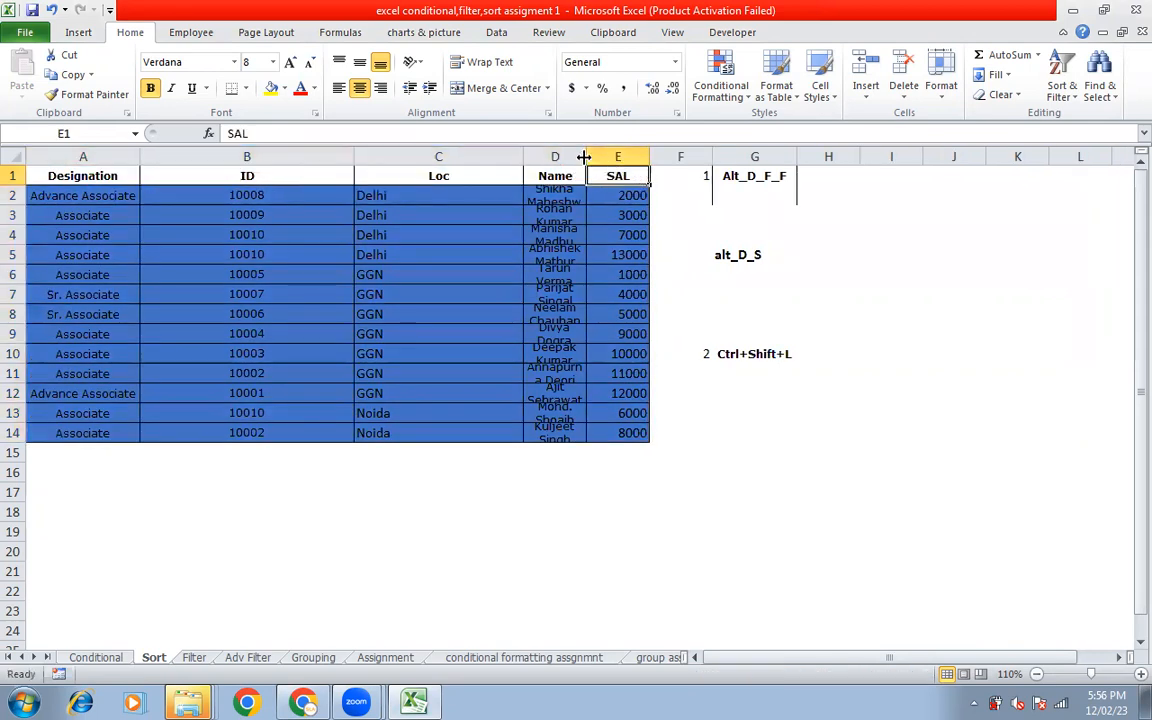
{"action": "double_click", "coordinate": [584, 157]}
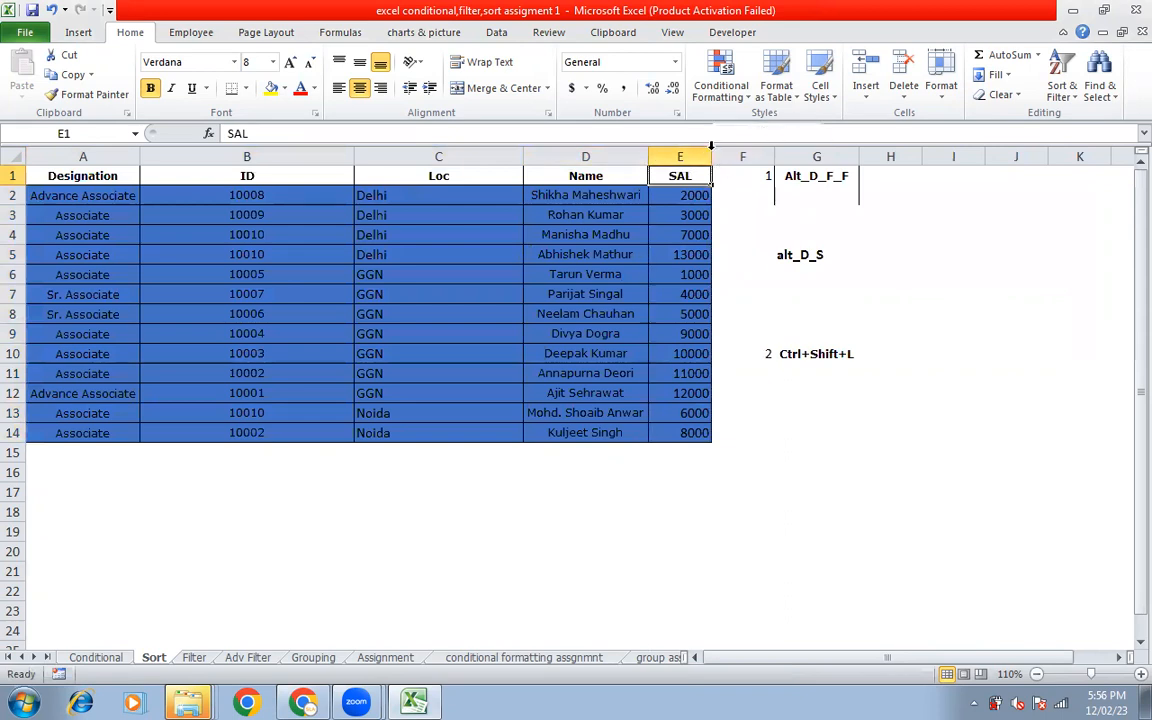
{"action": "double_click", "coordinate": [706, 153]}
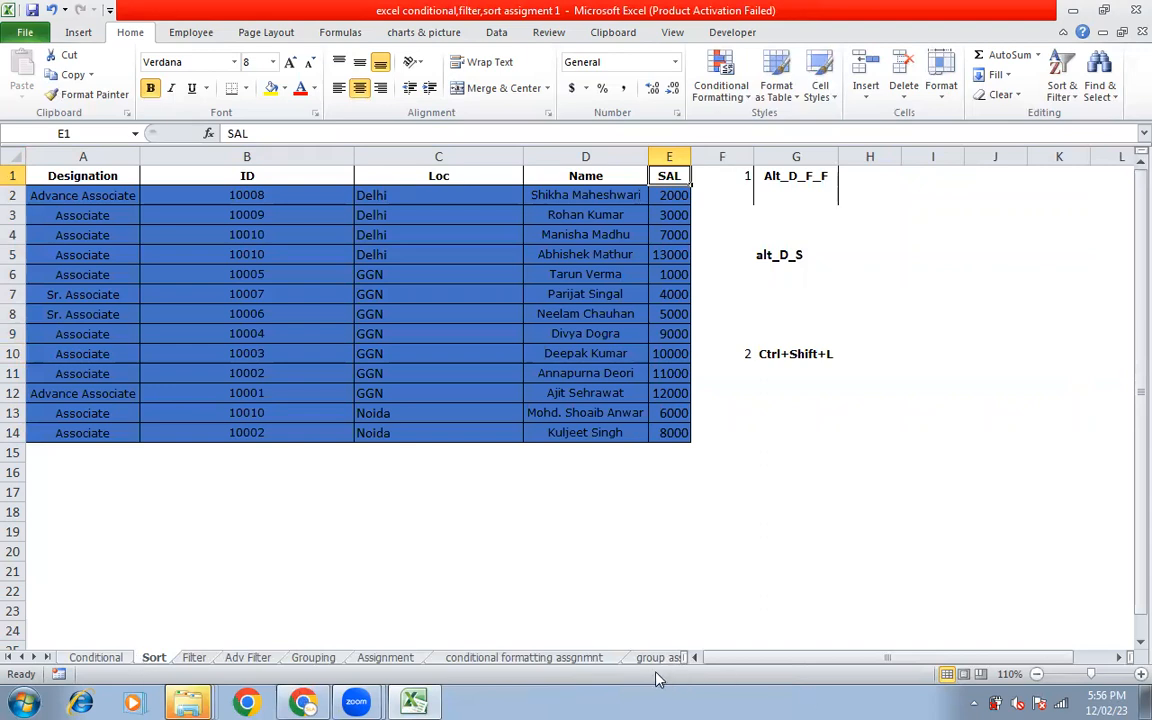
Add a new worksheet after the last sheet and enter 12 in A1 and 78 in C1.
{"action": "left_click", "coordinate": [45, 660]}
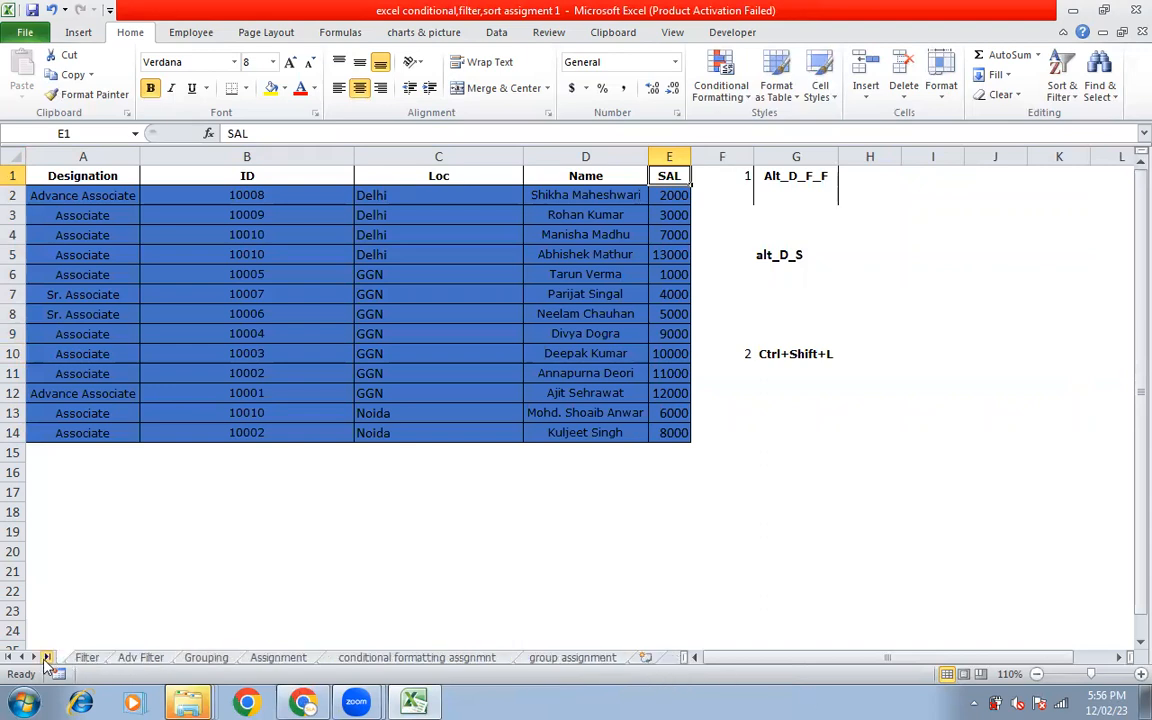
{"action": "left_click", "coordinate": [645, 658]}
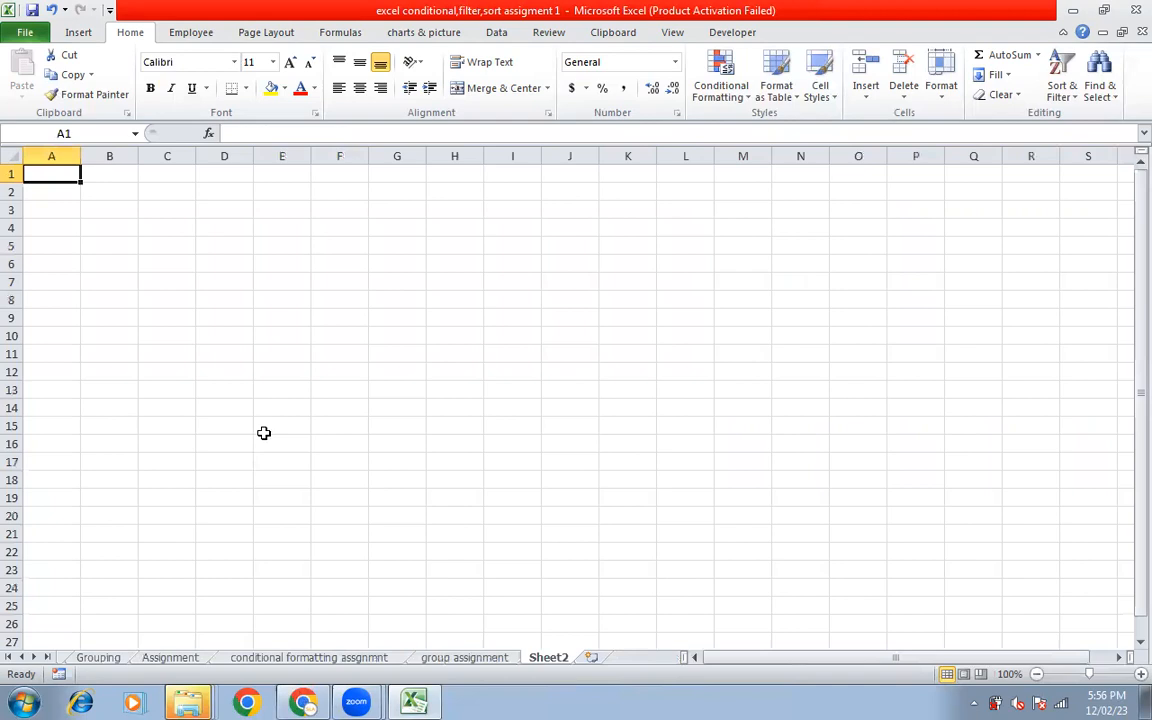
{"action": "type", "text": "12"}
{"action": "key", "text": "Tab"}
{"action": "key", "text": "Tab"}
{"action": "type", "text": "78"}
{"action": "key", "text": "Left"}
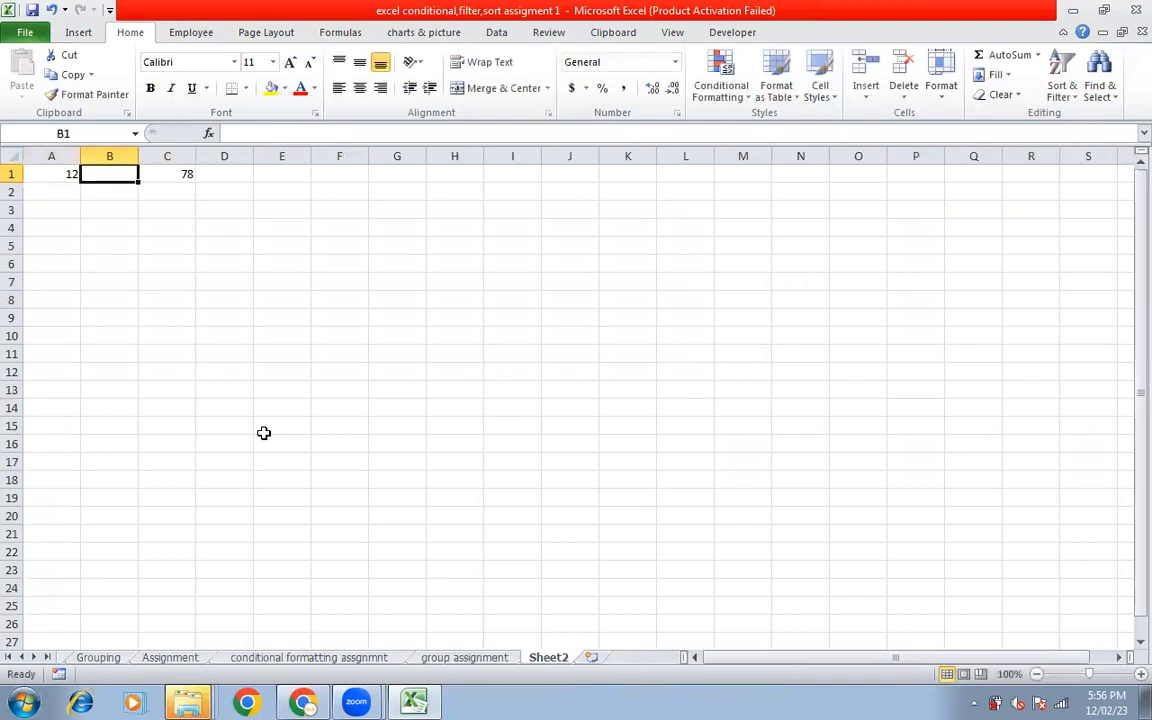
Enter 6 in B1, 98 in D1, 54 in E1 and 23 in F1.
{"action": "type", "text": "6"}
{"action": "key", "text": "Tab"}
{"action": "key", "text": "Tab"}
{"action": "type", "text": "98"}
{"action": "key", "text": "Tab"}
{"action": "type", "text": "54"}
{"action": "key", "text": "Tab"}
{"action": "type", "text": "23"}
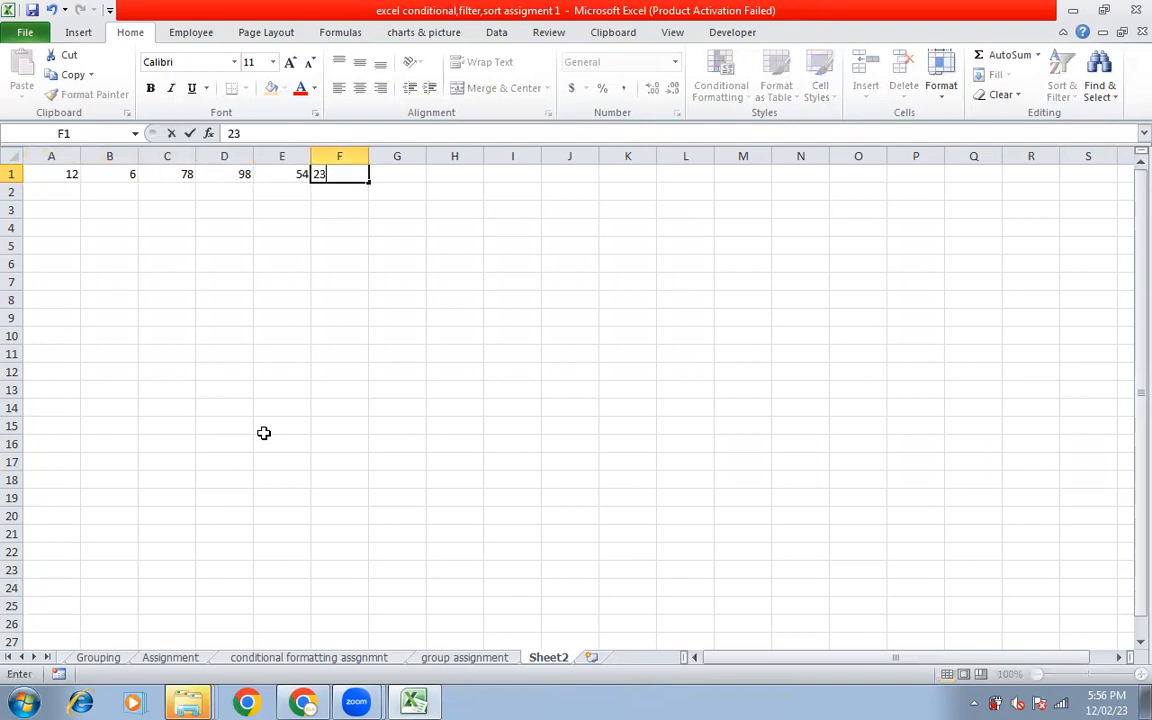
Select the row of numbers A1:F1 and open the Sort dialog for it.
{"action": "key", "text": "Left"}
{"action": "key", "text": "Left"}
{"action": "key", "text": "Left"}
{"action": "key", "text": "Left"}
{"action": "key", "text": "Left"}
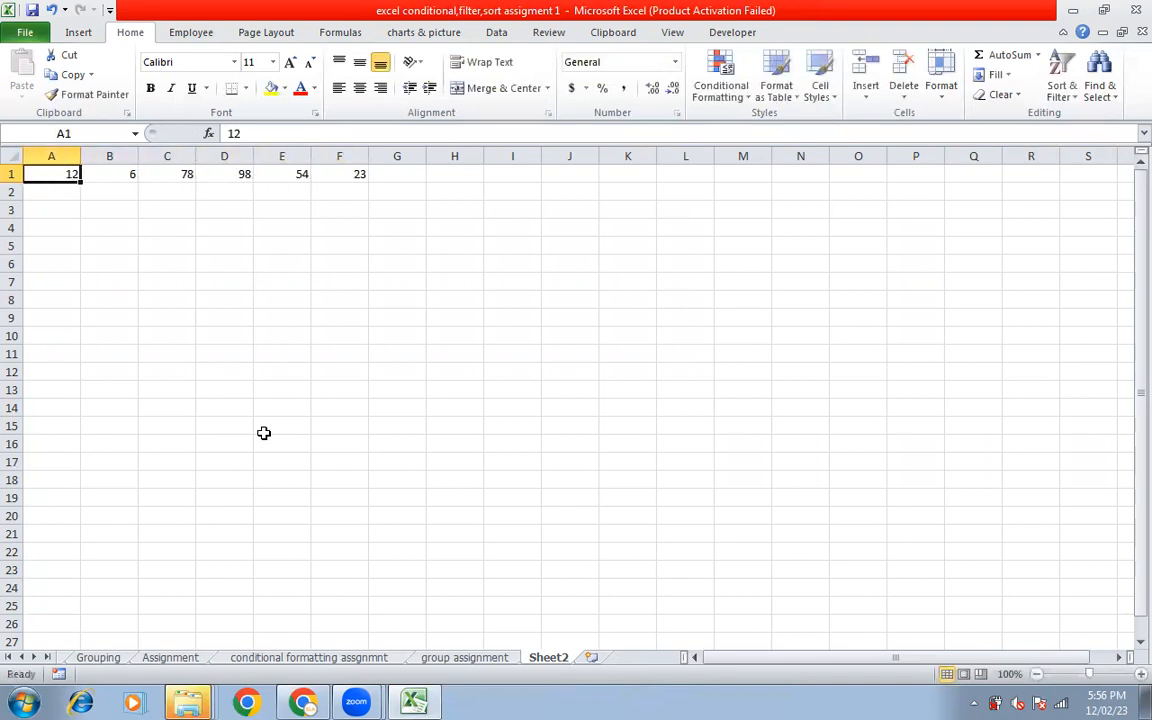
{"action": "key", "text": "shift+Right"}
{"action": "key", "text": "shift+Right"}
{"action": "key", "text": "shift+Right"}
{"action": "key", "text": "shift+Right"}
{"action": "key", "text": "shift+Right"}
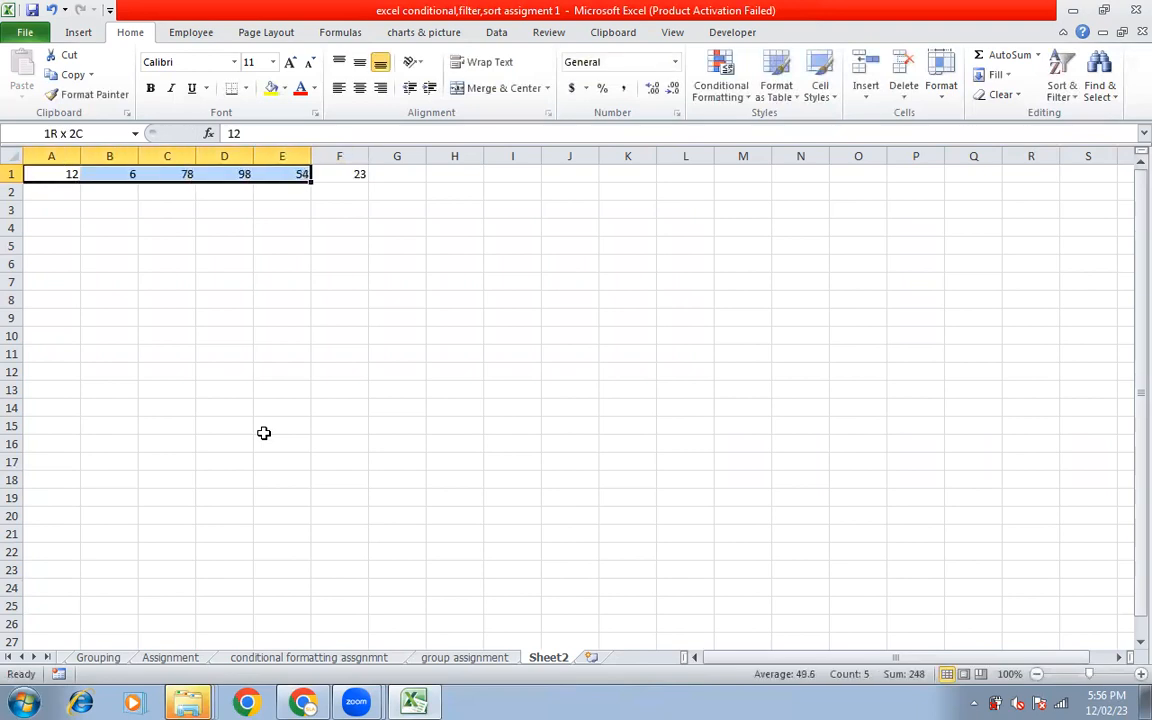
{"action": "key", "text": "alt+d"}
{"action": "key", "text": "s"}
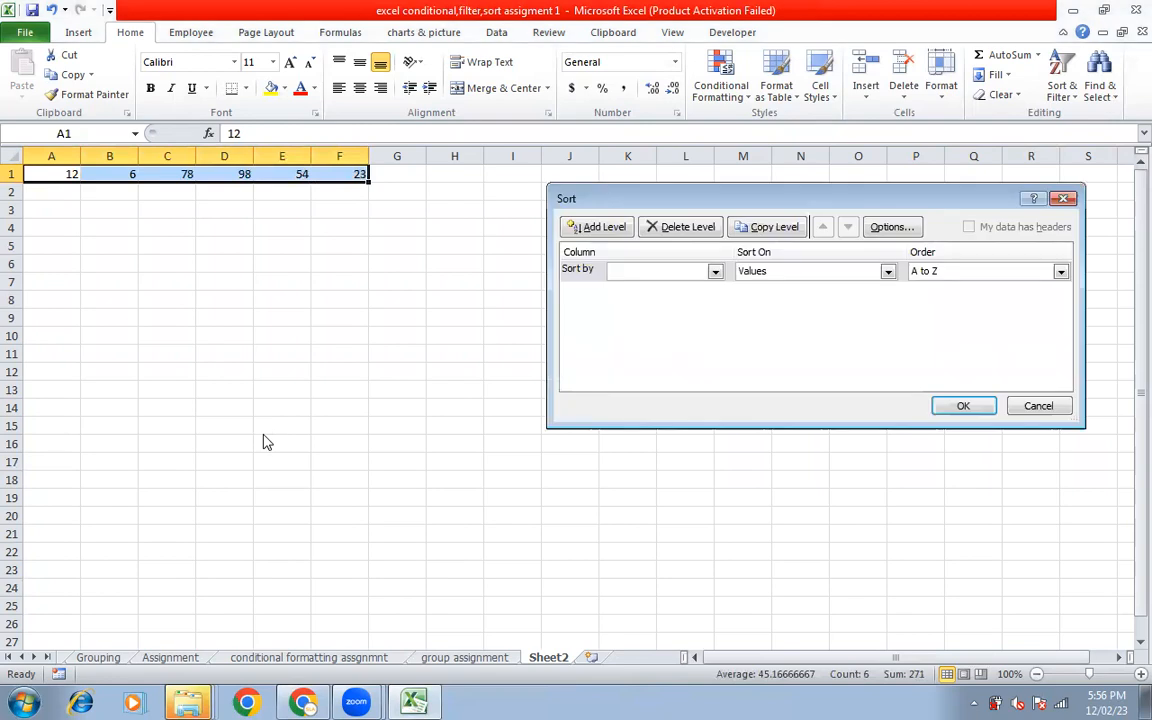
Set the sort orientation to left to right and sort by Row 1 values from smallest to largest.
{"action": "left_click", "coordinate": [715, 272]}
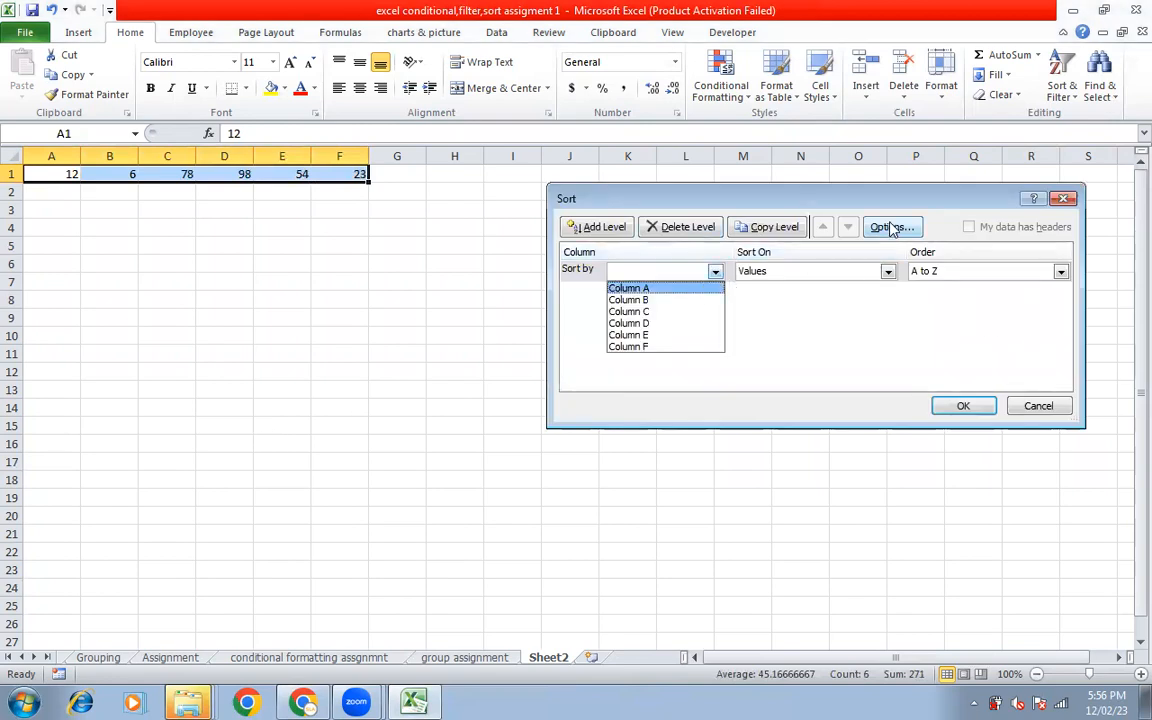
{"action": "left_click", "coordinate": [889, 227]}
{"action": "left_click", "coordinate": [759, 317]}
{"action": "left_click", "coordinate": [778, 349]}
{"action": "left_click", "coordinate": [665, 271]}
{"action": "left_click", "coordinate": [662, 287]}
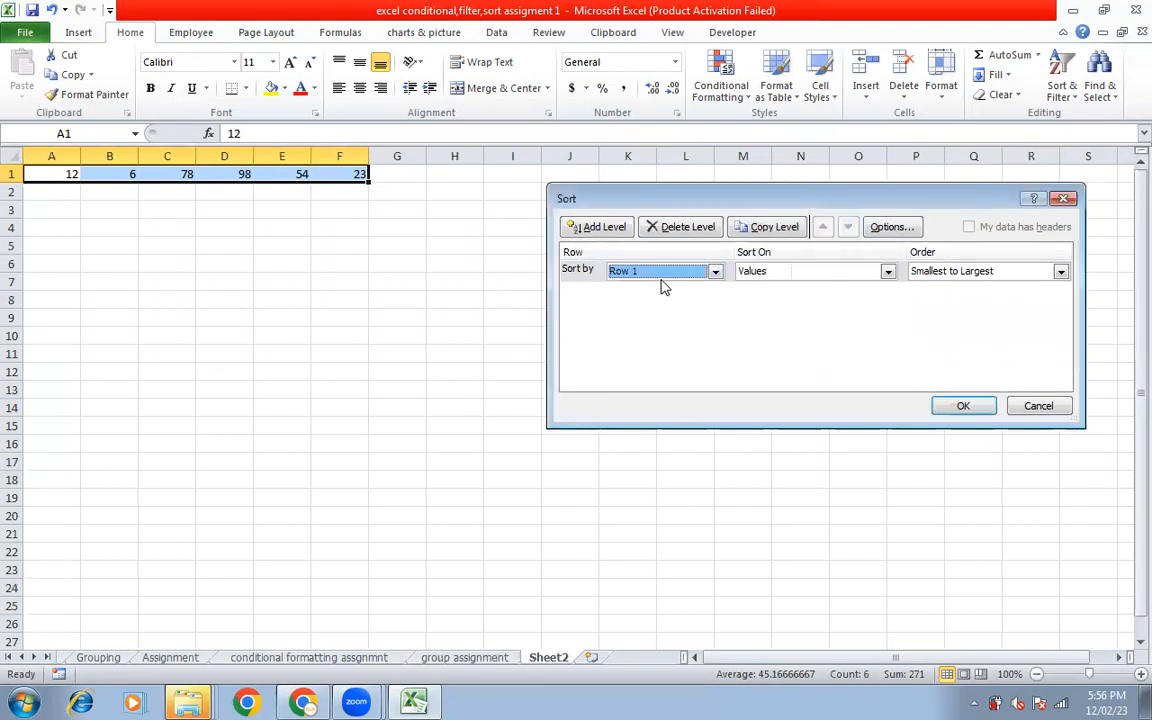
{"action": "left_click", "coordinate": [965, 403]}
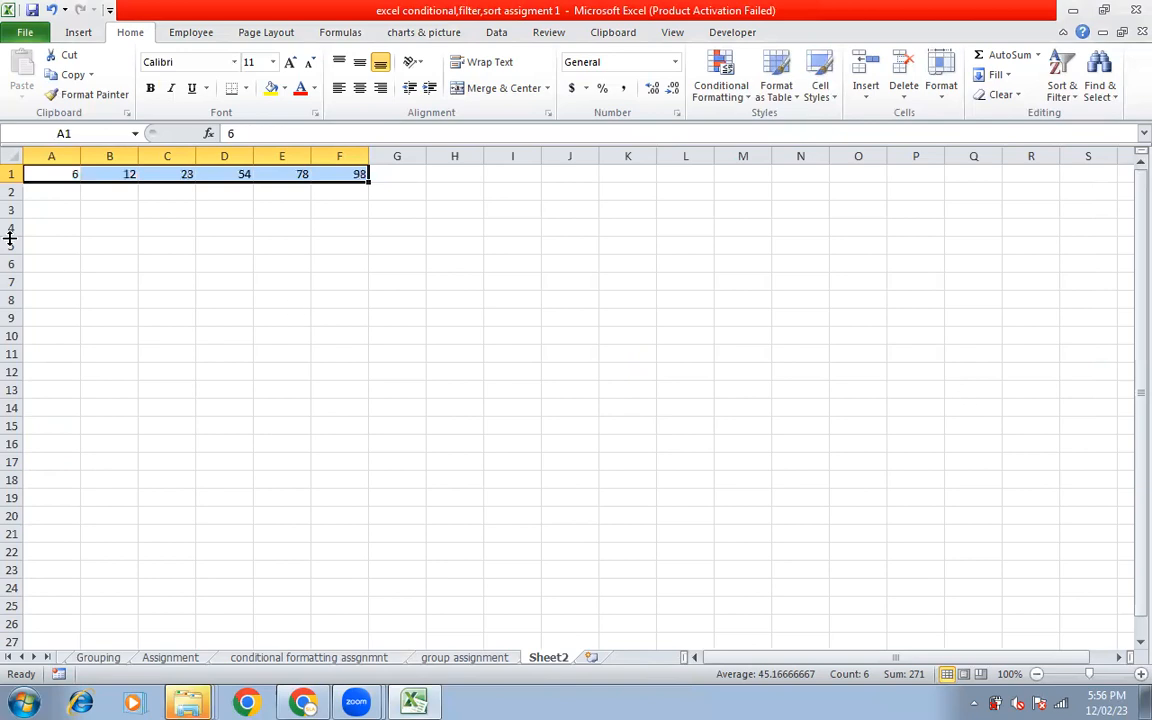
Check the sorted numbers in A1:F1 and go back to the Sort sheet.
{"action": "left_click_drag", "start_coordinate": [53, 173], "coordinate": [386, 175]}
{"action": "left_click", "coordinate": [24, 657]}
{"action": "left_click", "coordinate": [24, 657]}
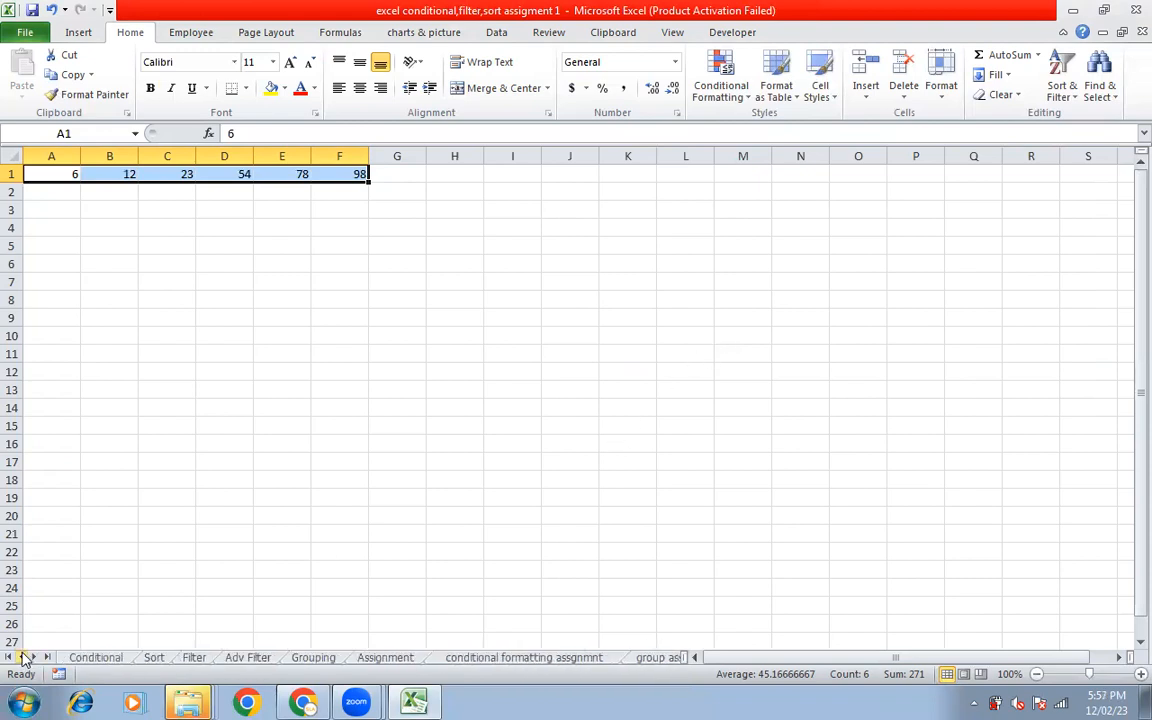
{"action": "left_click", "coordinate": [154, 657]}
{"action": "left_click", "coordinate": [232, 274]}
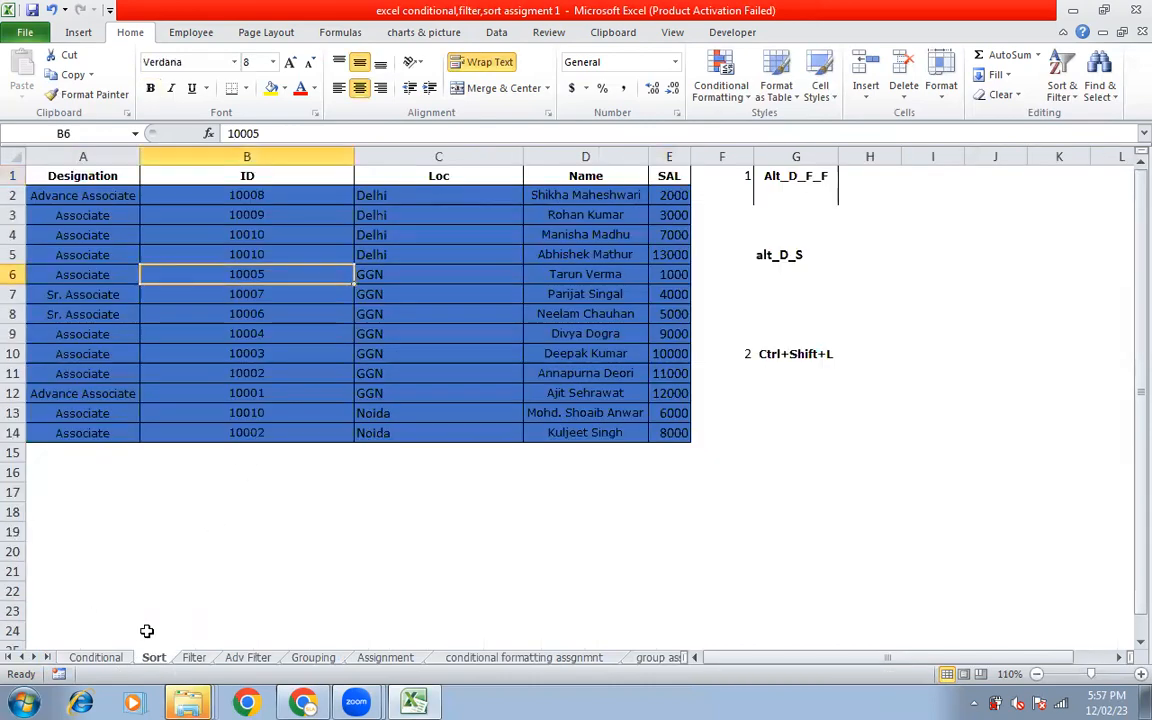
Select the employee table A1:E14 on the Filter sheet and turn on AutoFilter for its headers.
{"action": "left_click", "coordinate": [194, 657]}
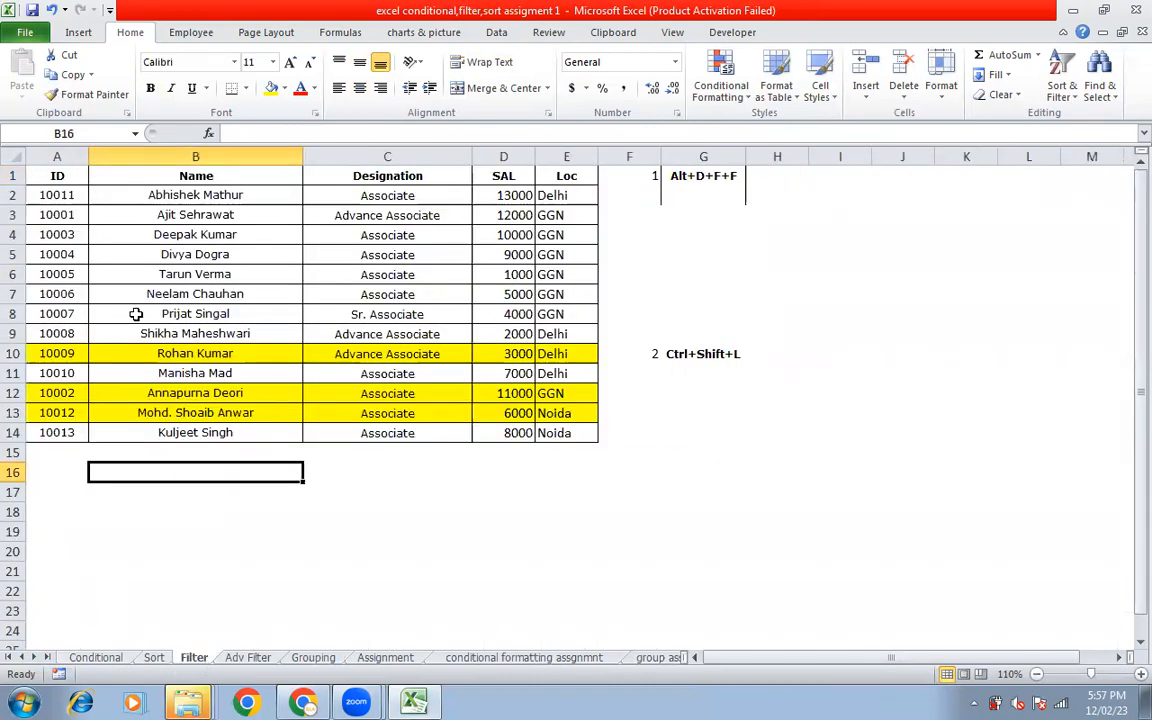
{"action": "left_click", "coordinate": [86, 175]}
{"action": "left_click_drag", "start_coordinate": [86, 175], "coordinate": [545, 420]}
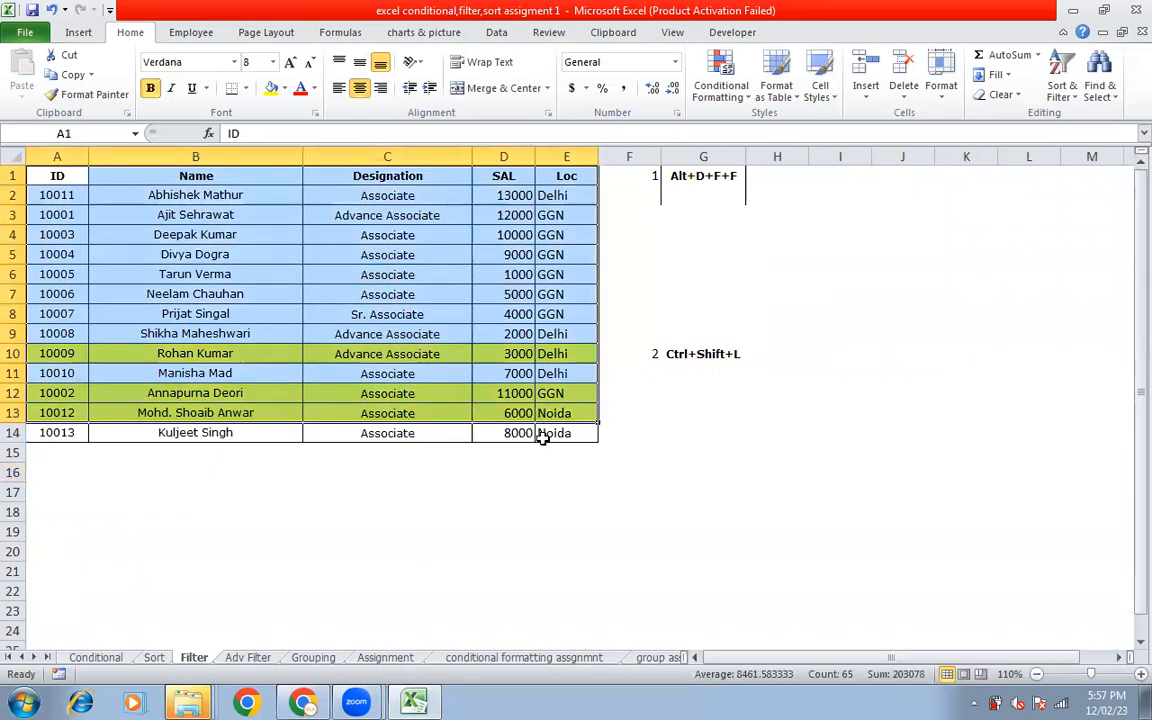
{"action": "left_click", "coordinate": [543, 437], "text": "shift"}
{"action": "key", "text": "alt"}
{"action": "key", "text": "d"}
{"action": "key", "text": "f"}
{"action": "key", "text": "f"}
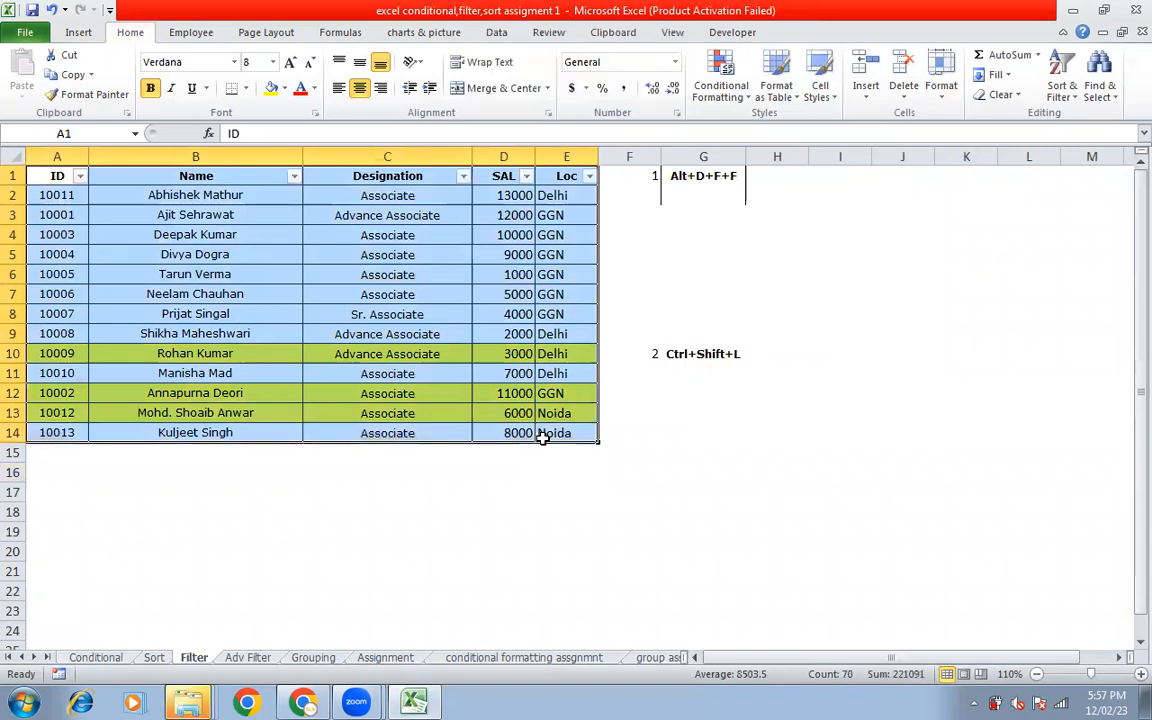
Examine the color, number and value filter options of the ID and Name columns.
{"action": "left_click", "coordinate": [80, 176]}
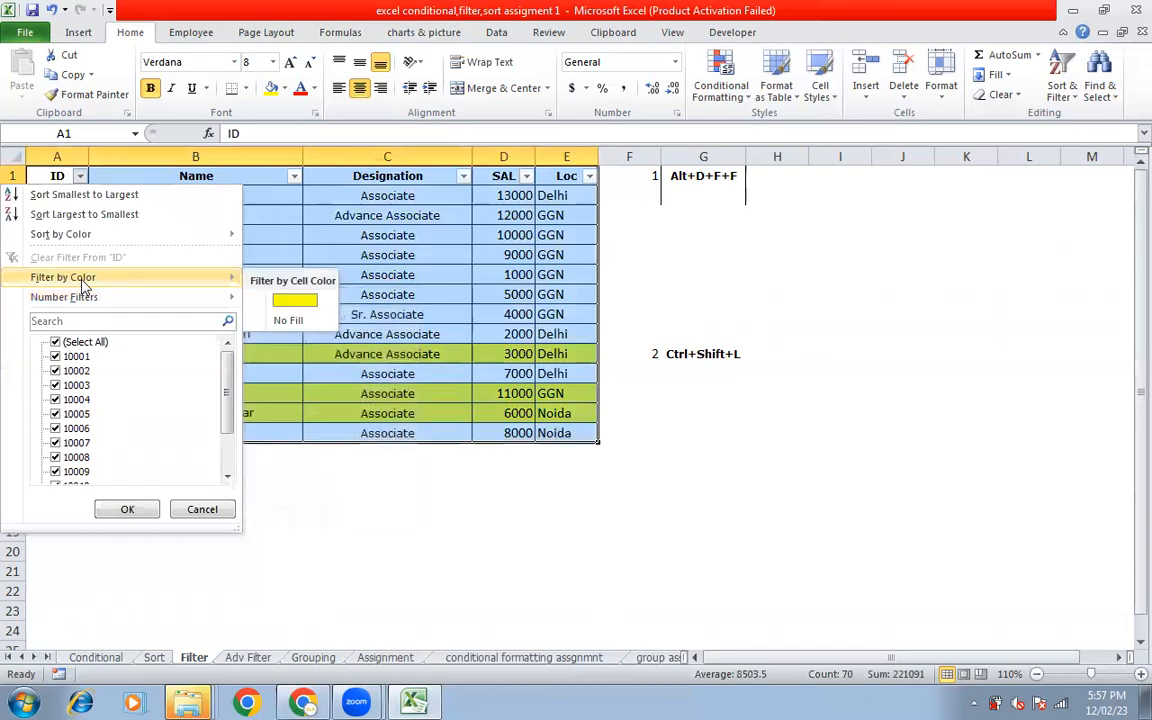
{"action": "key", "text": "Escape"}
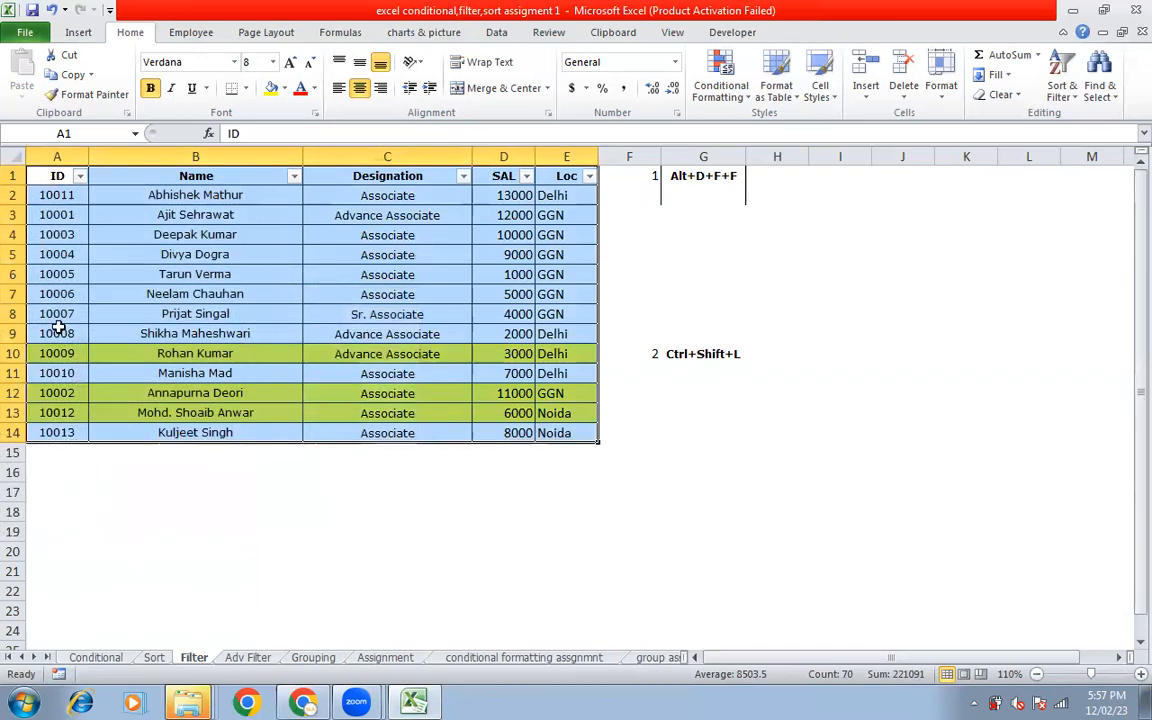
{"action": "left_click", "coordinate": [80, 176]}
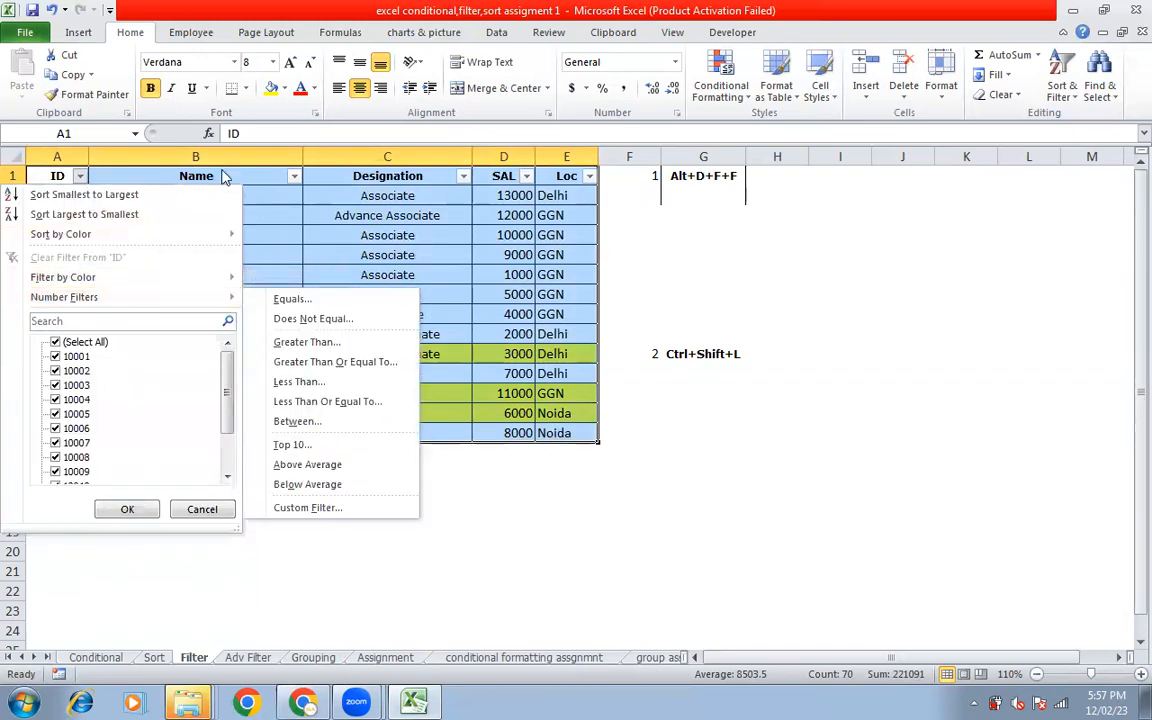
{"action": "left_click", "coordinate": [293, 176]}
{"action": "left_click", "coordinate": [293, 176]}
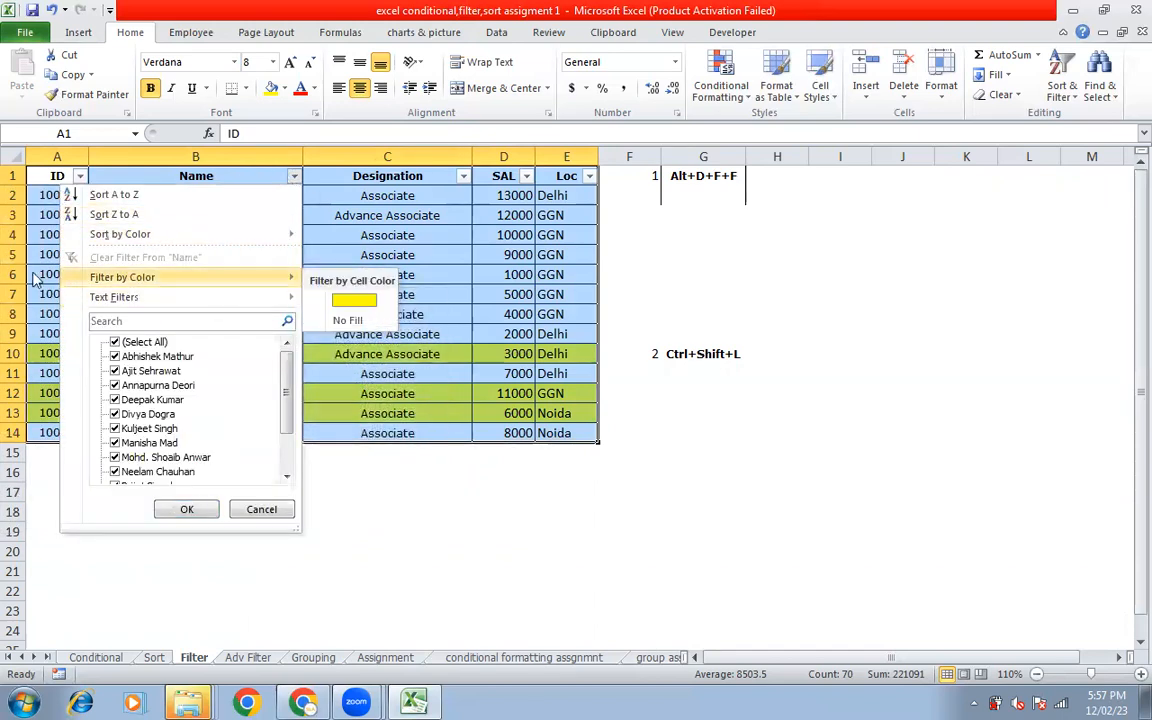
{"action": "key", "text": "Escape"}
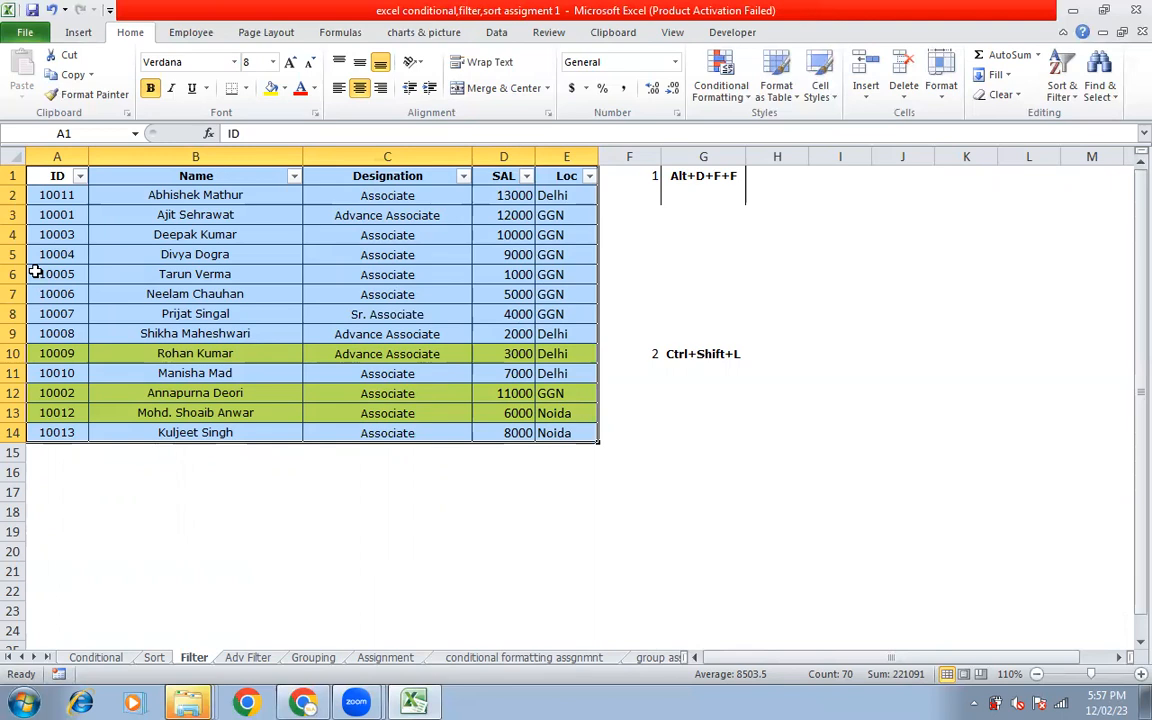
Filter the ID column to show only the employees in rows 5, 9 and 13.
{"action": "left_click", "coordinate": [80, 176]}
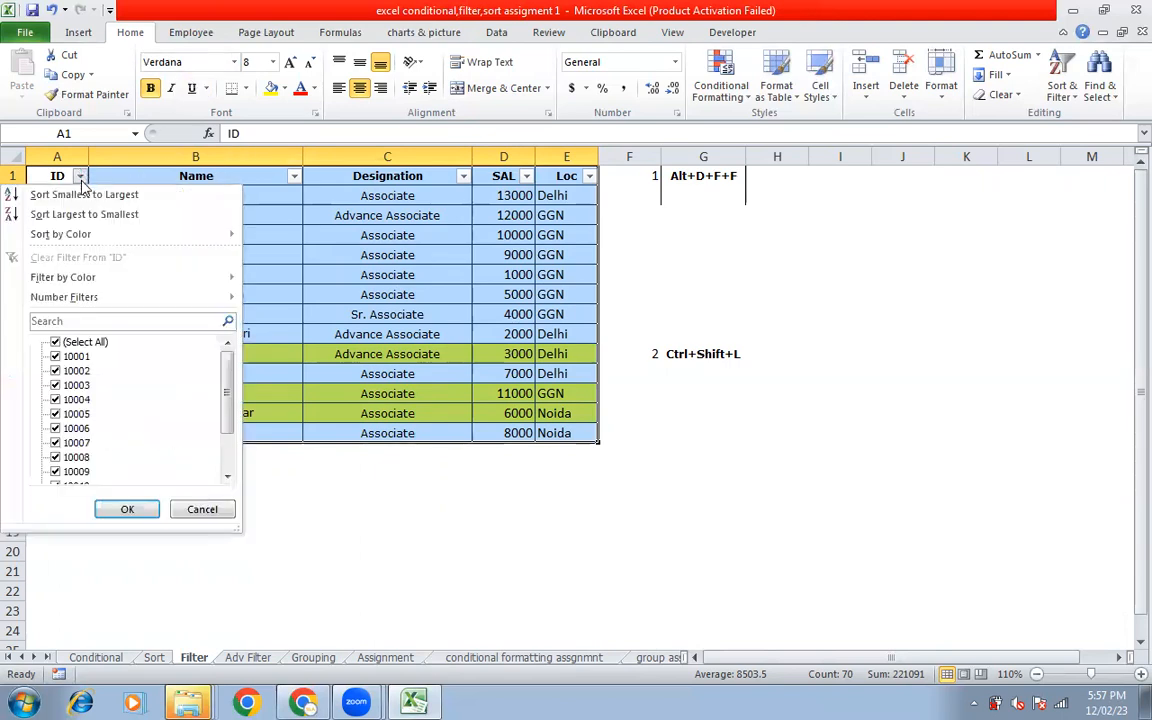
{"action": "left_click", "coordinate": [55, 342]}
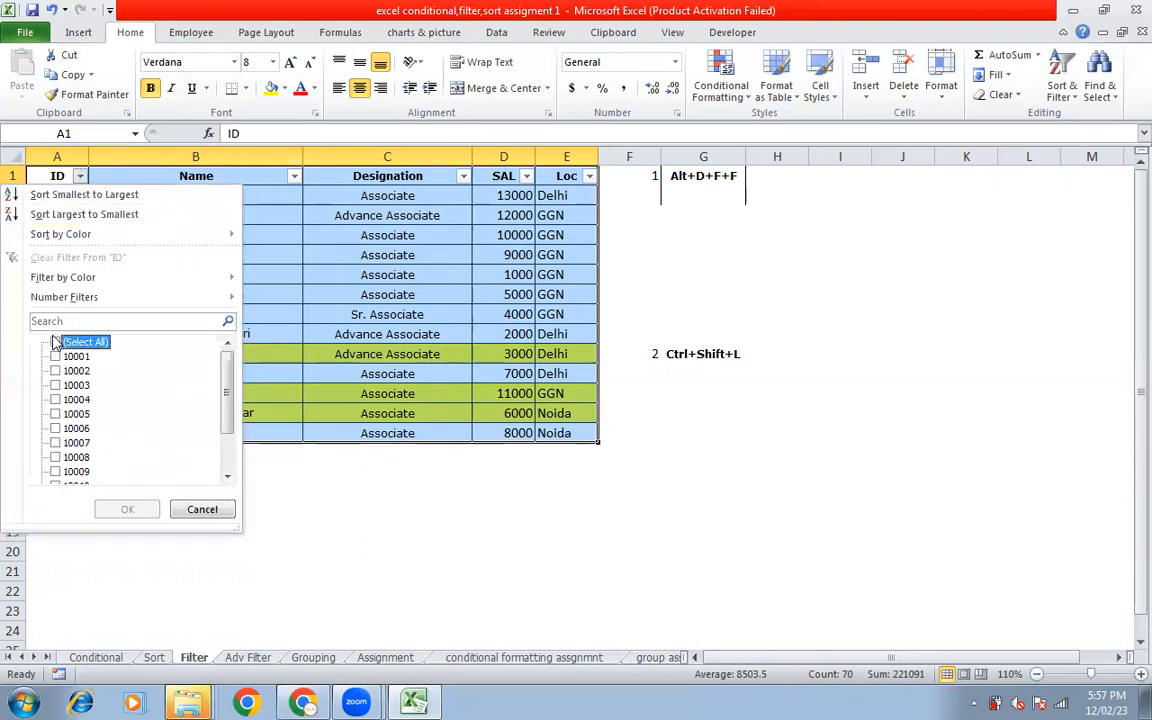
{"action": "left_click", "coordinate": [55, 400]}
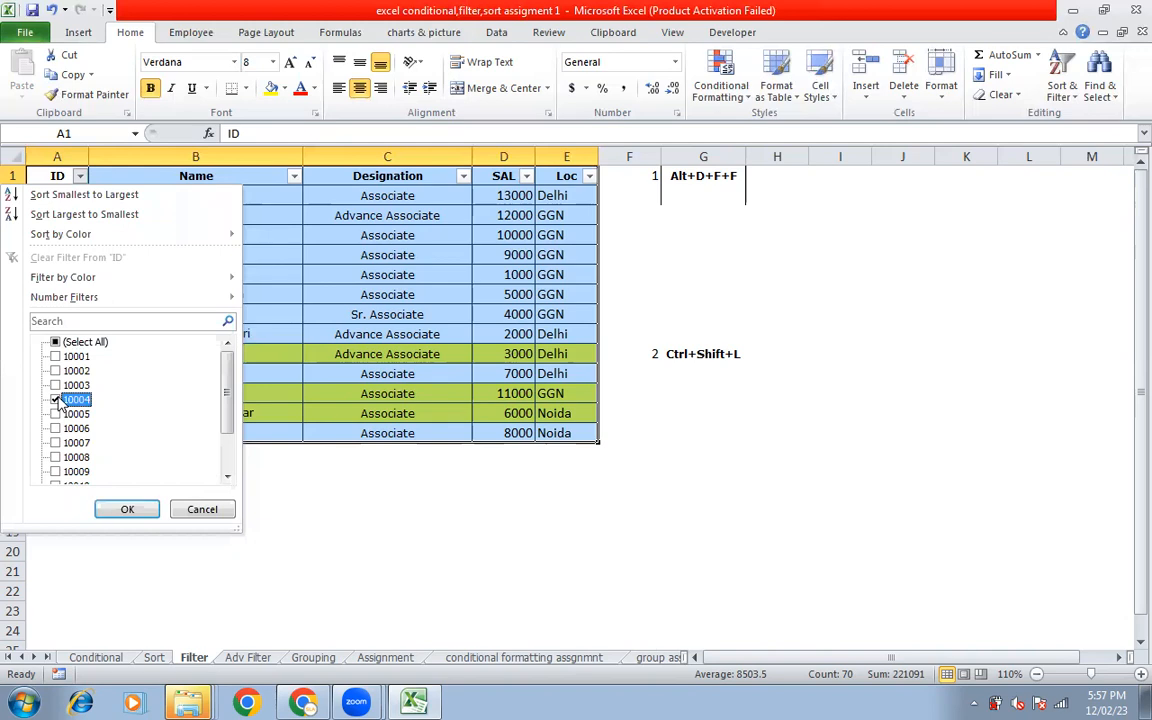
{"action": "left_click", "coordinate": [55, 457]}
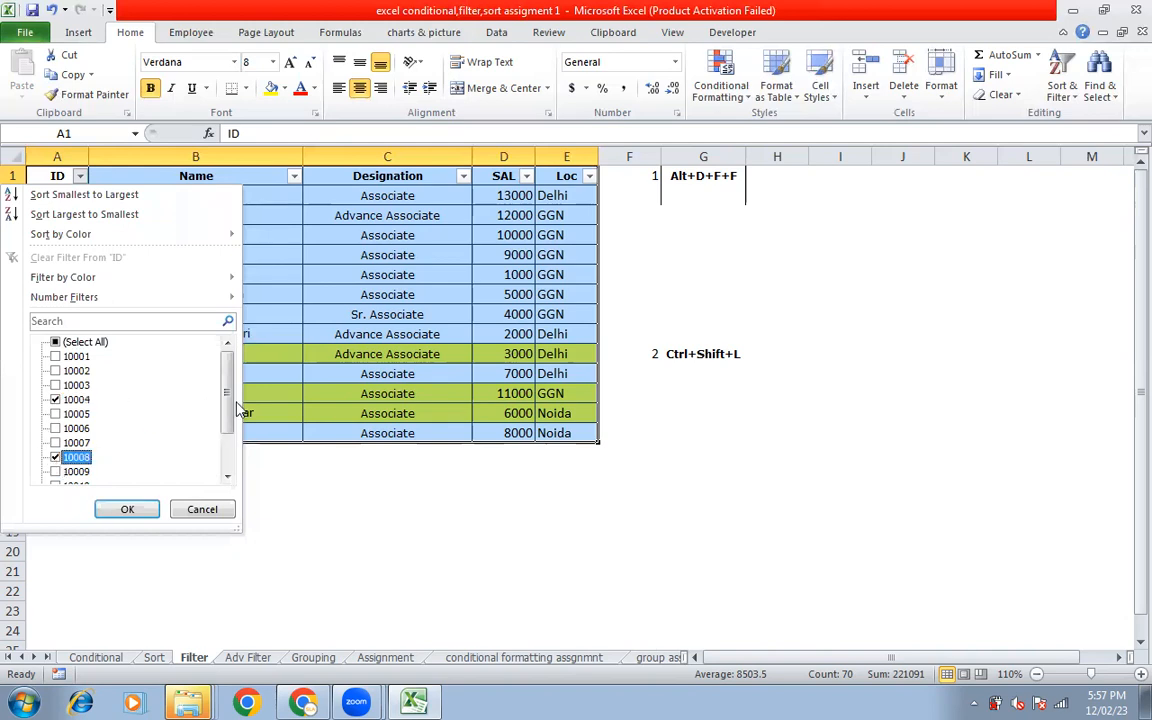
{"action": "left_click_drag", "start_coordinate": [217, 368], "coordinate": [217, 405]}
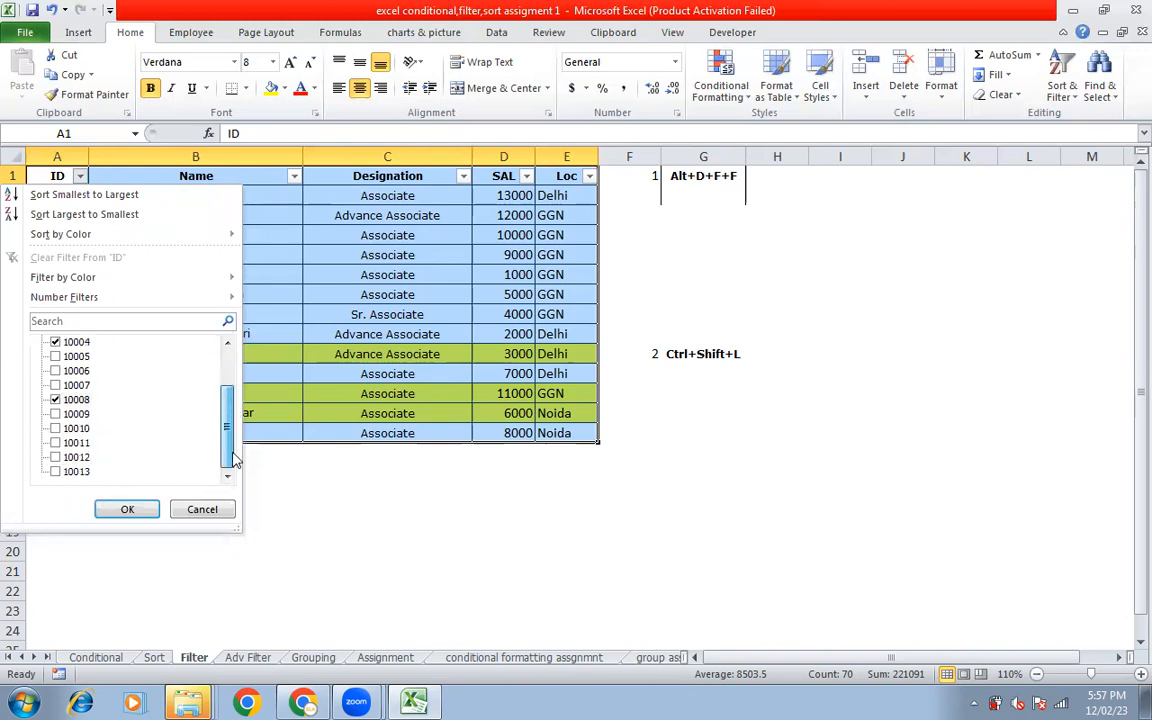
{"action": "left_click", "coordinate": [55, 457]}
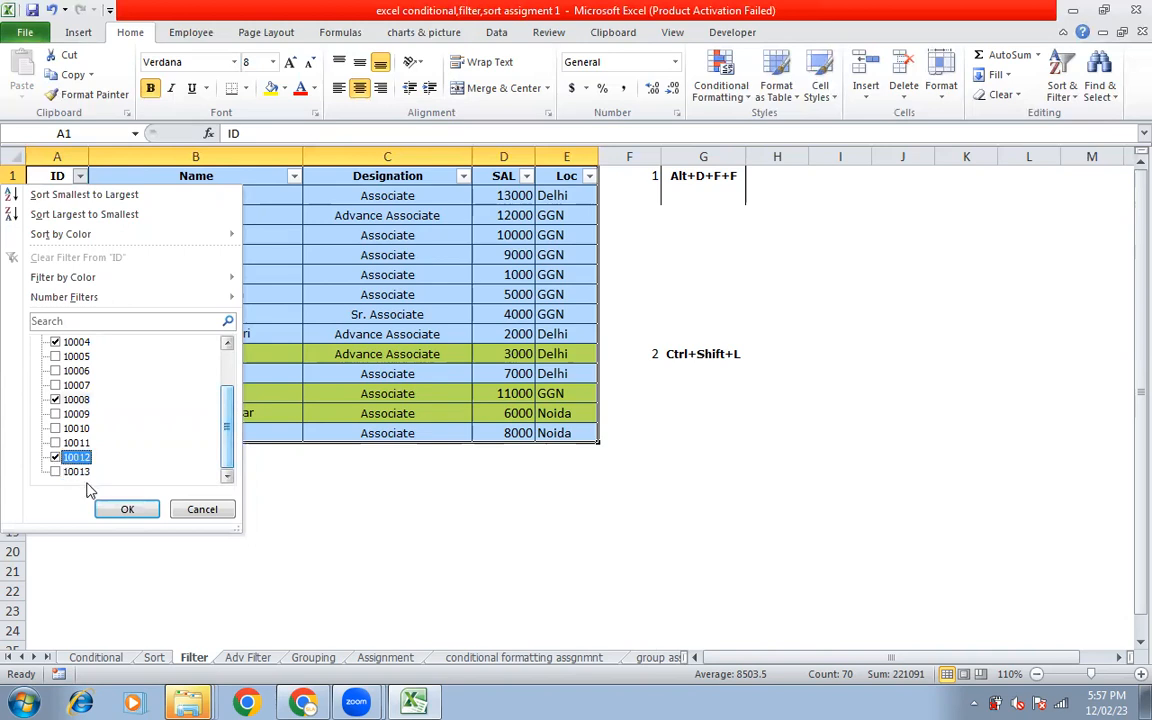
{"action": "left_click", "coordinate": [127, 509]}
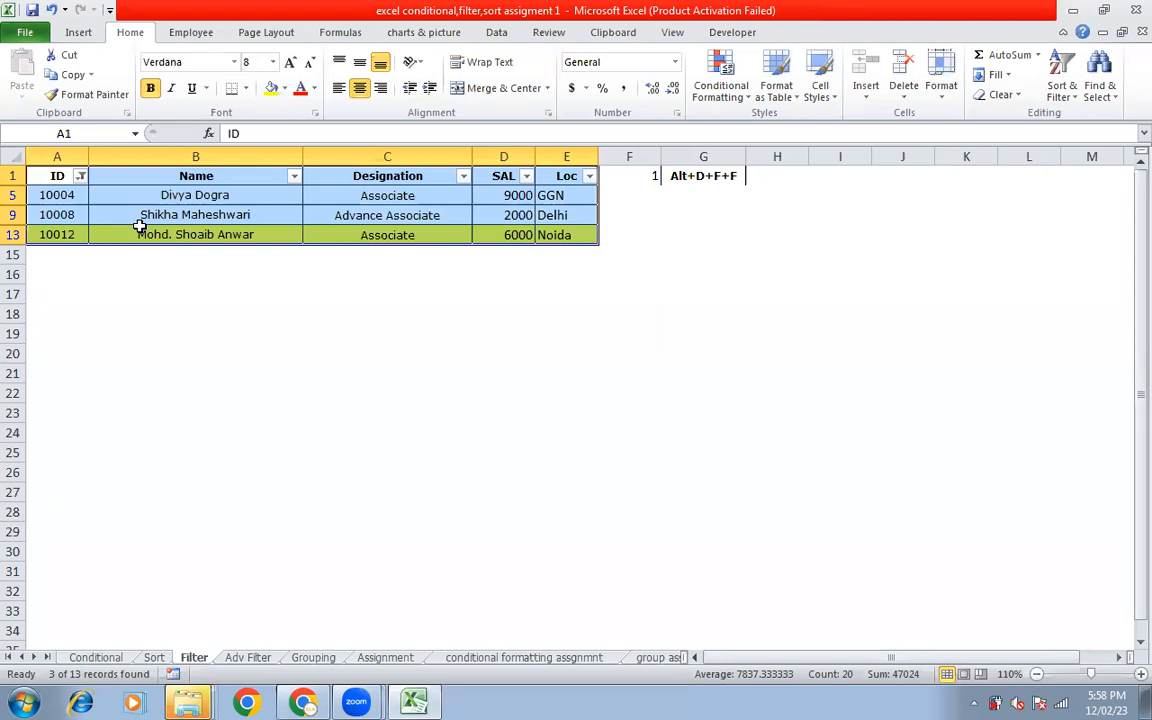
Clear the filter from the ID column and look at its available number filters.
{"action": "left_click", "coordinate": [80, 176]}
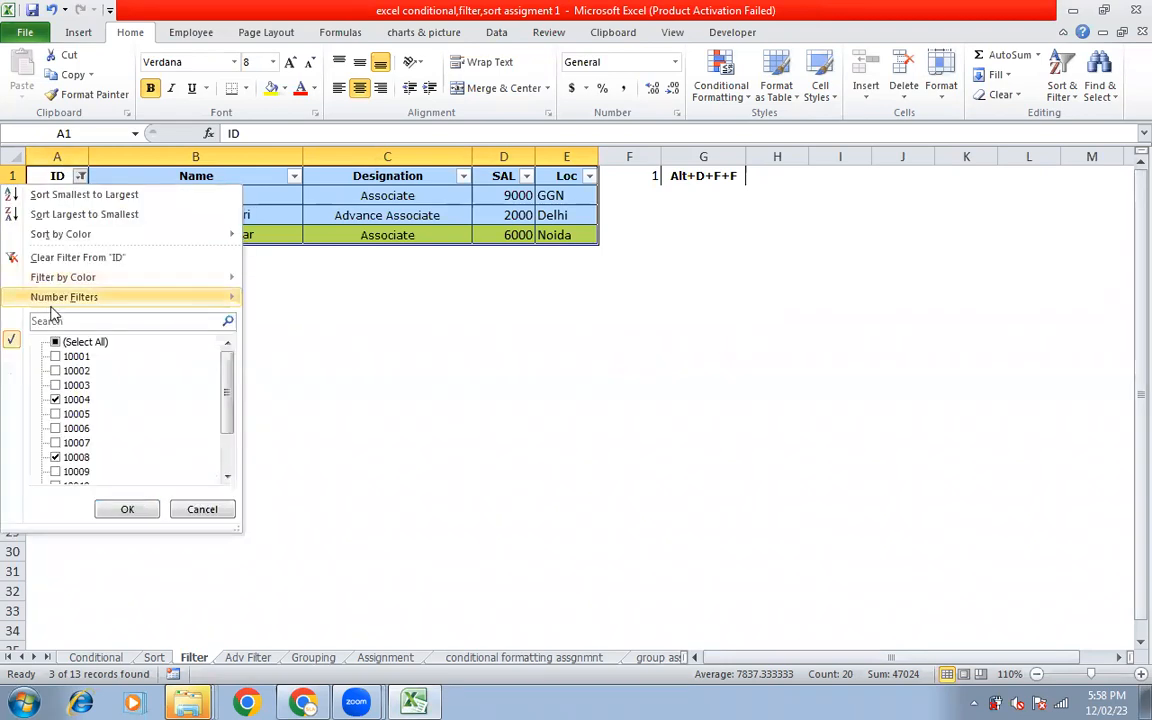
{"action": "left_click", "coordinate": [14, 258]}
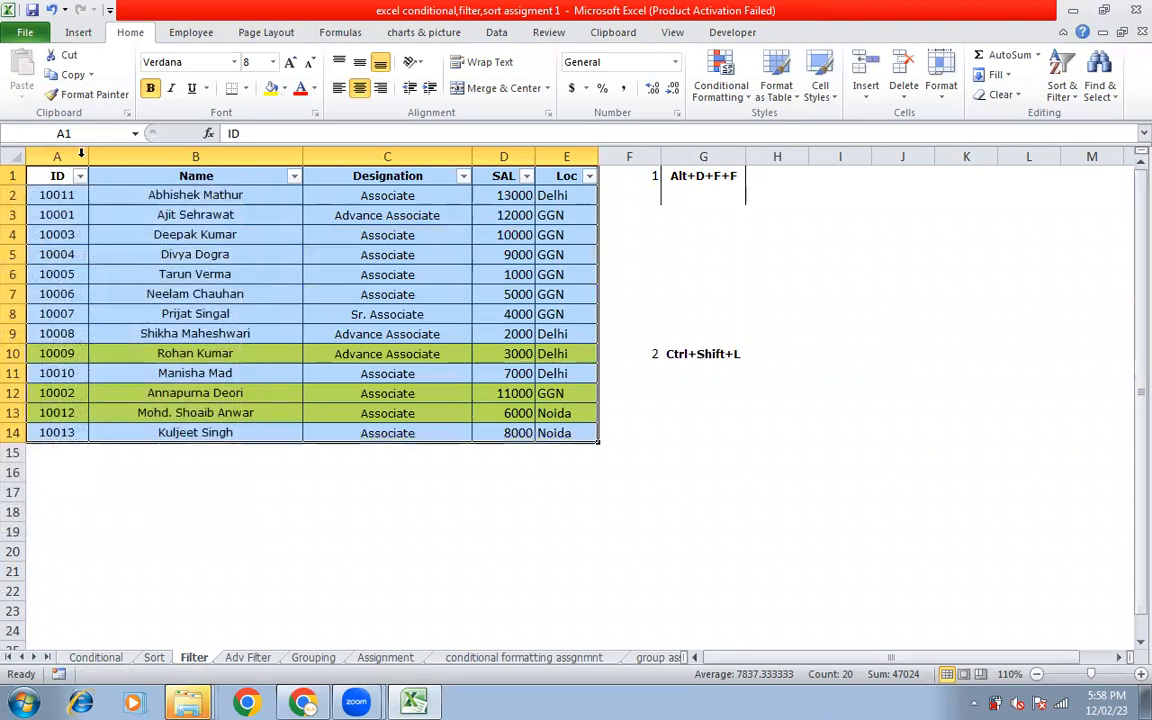
{"action": "left_click", "coordinate": [80, 176]}
{"action": "mouse_move", "coordinate": [170, 302]}
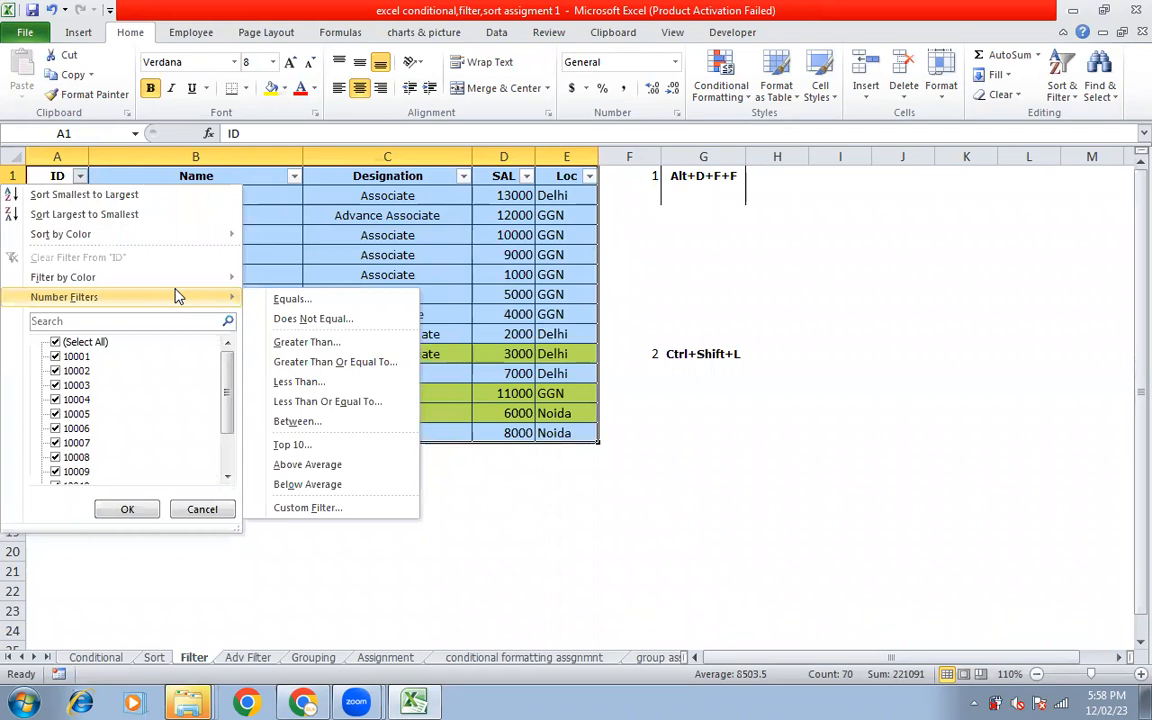
{"action": "left_click", "coordinate": [522, 182]}
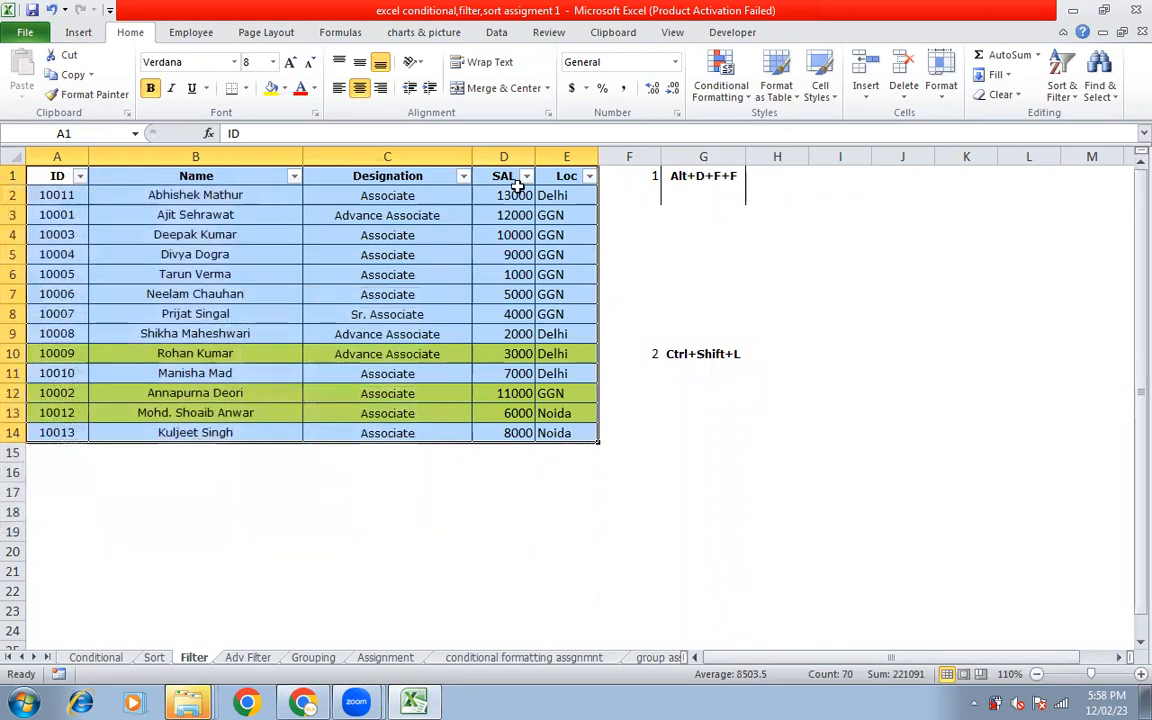
Filter the SAL column to values less than or equal to 10000, select the filtered salaries, and clear that filter again.
{"action": "left_click", "coordinate": [524, 179]}
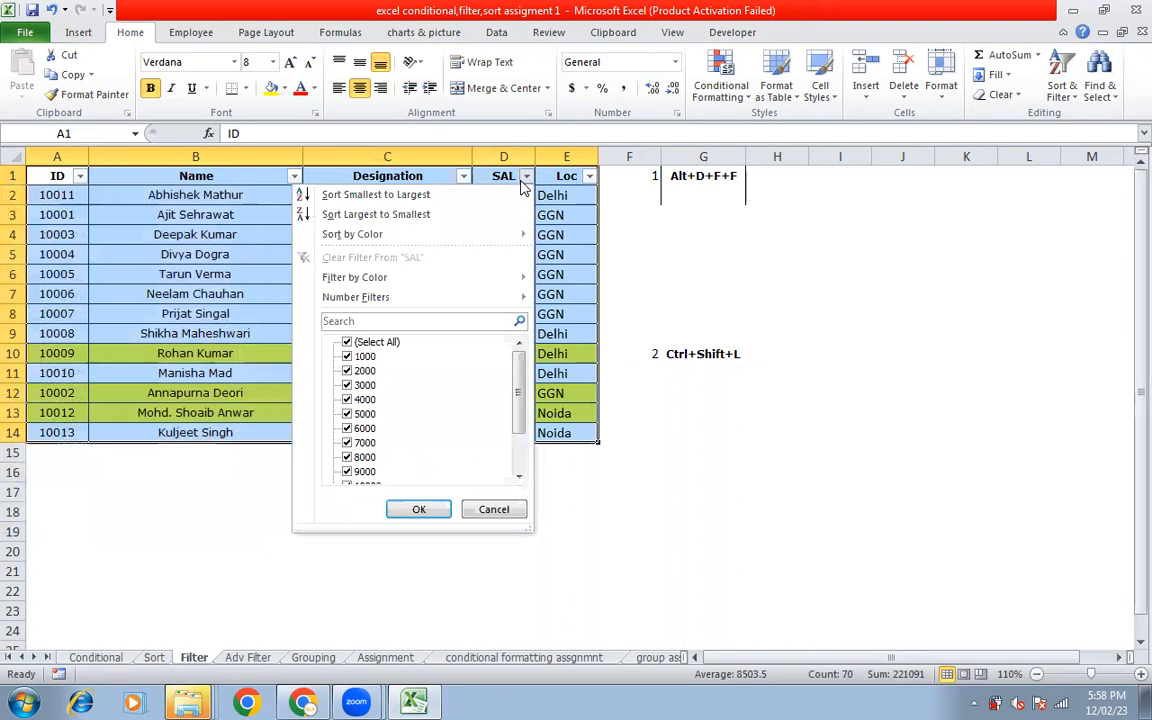
{"action": "mouse_move", "coordinate": [404, 297]}
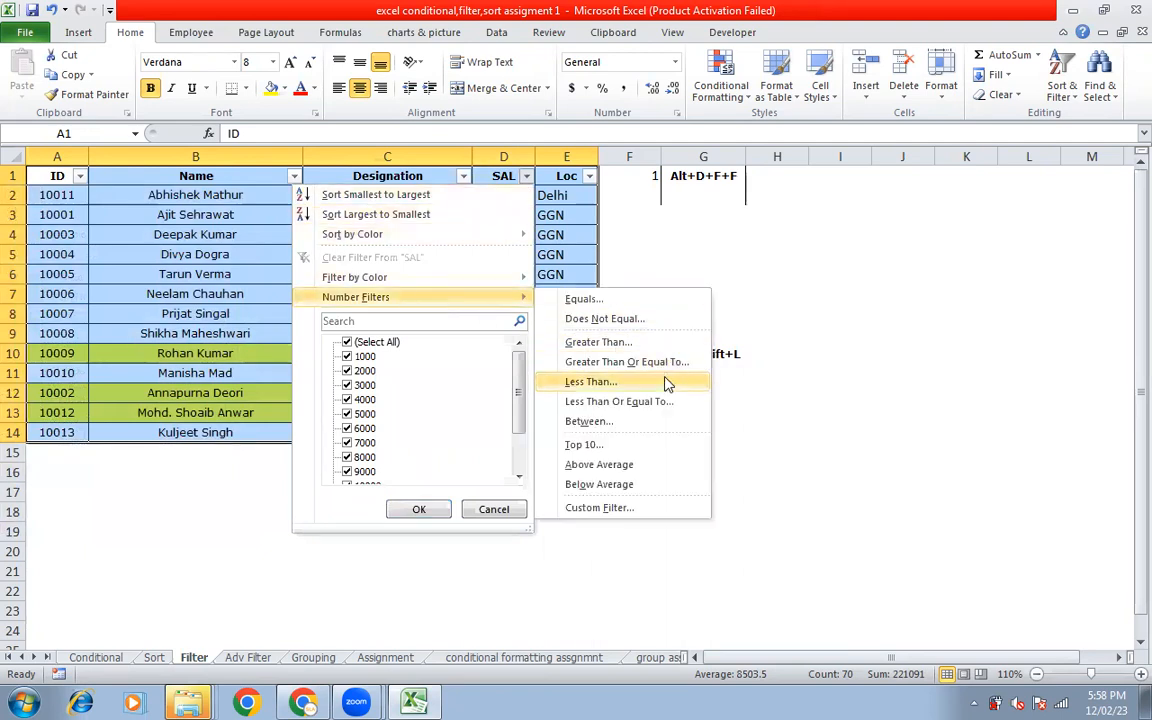
{"action": "left_click", "coordinate": [663, 401]}
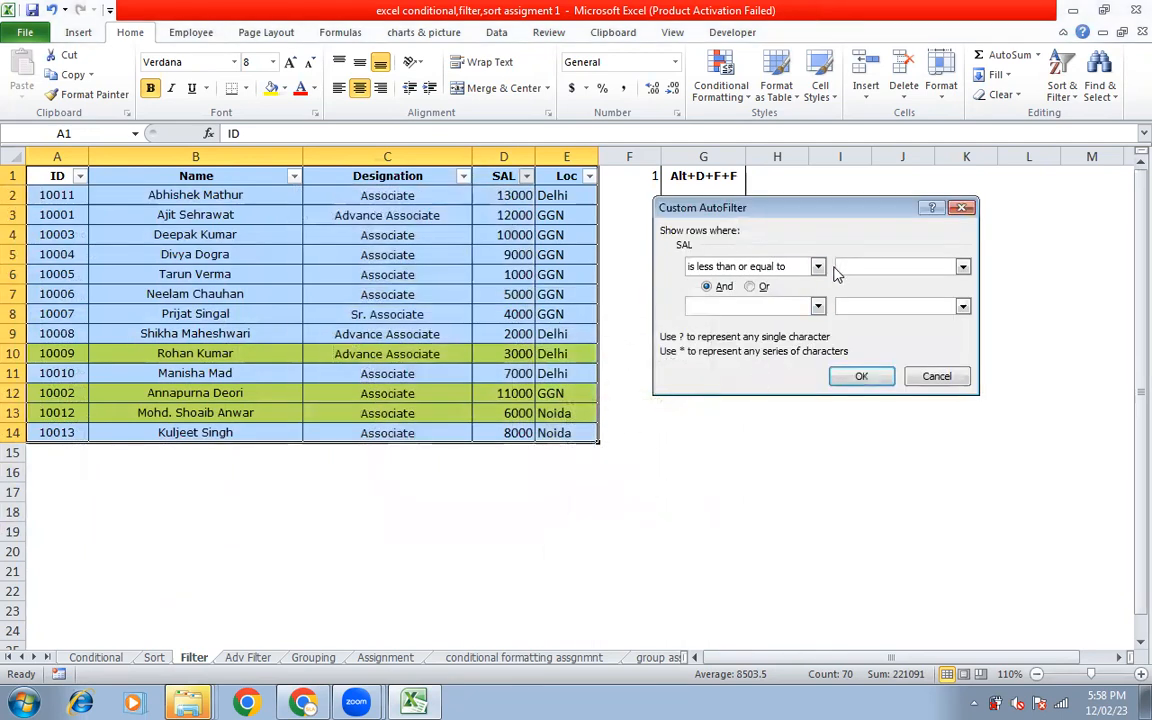
{"action": "type", "text": "1000"}
{"action": "left_click", "coordinate": [858, 377]}
{"action": "left_click_drag", "start_coordinate": [505, 195], "coordinate": [509, 373]}
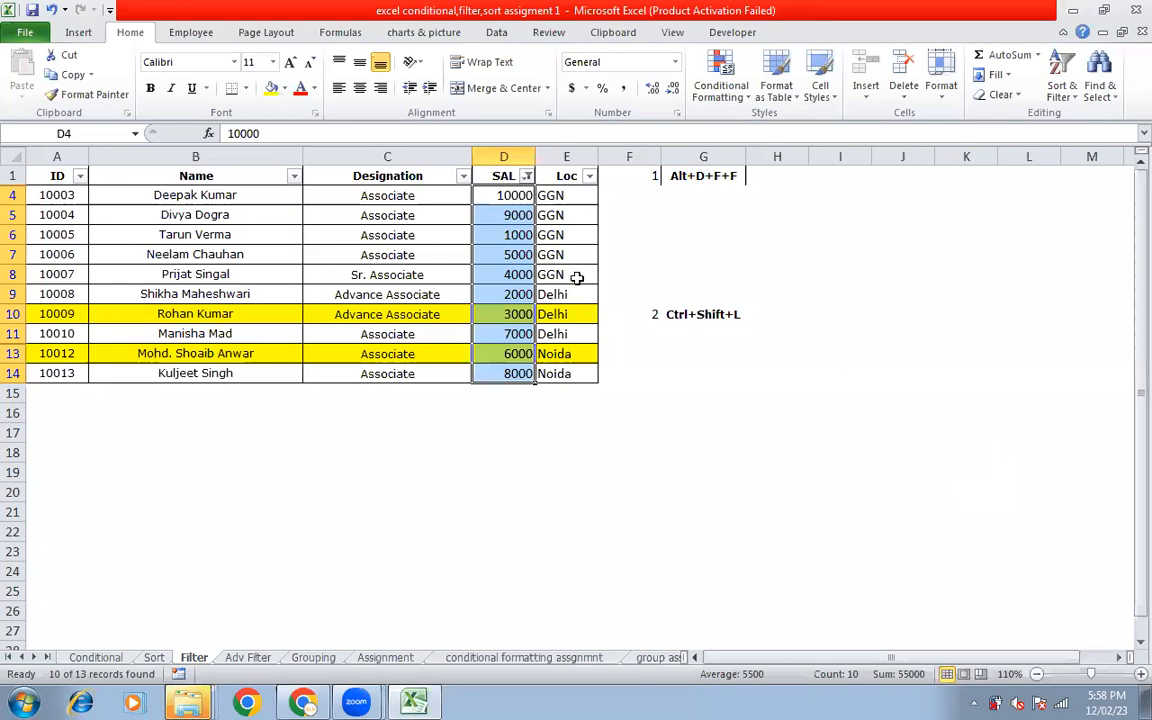
{"action": "left_click", "coordinate": [527, 176]}
{"action": "left_click", "coordinate": [345, 257]}
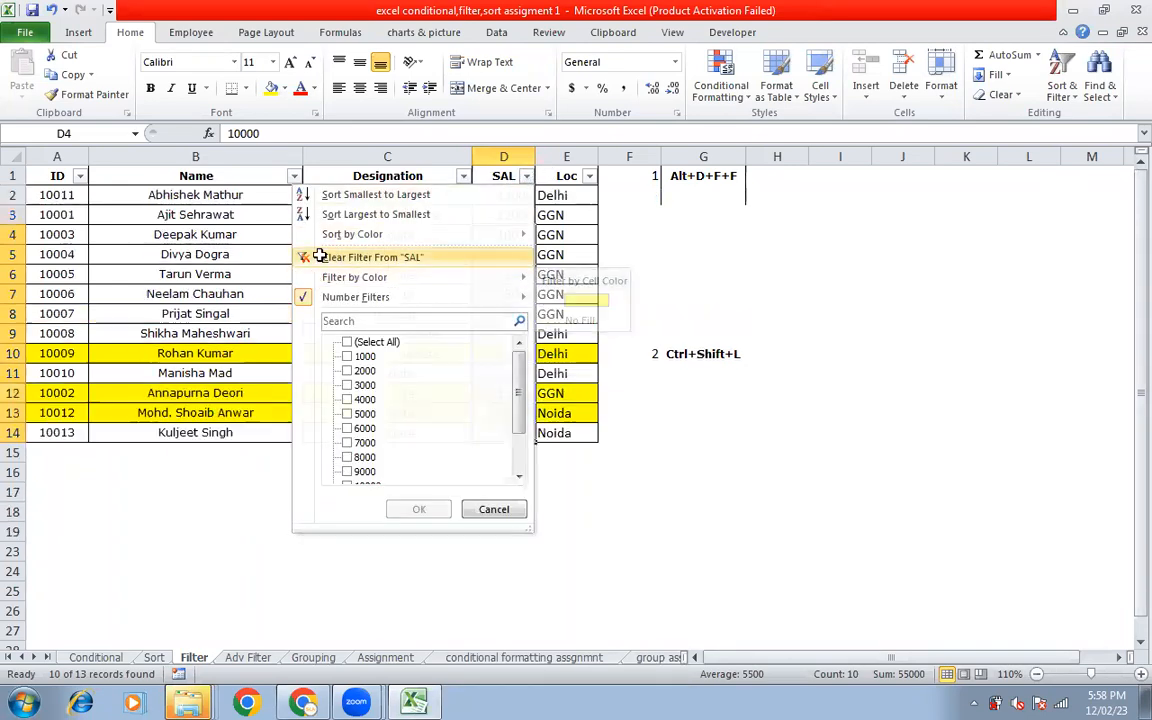
Filter the Loc column to show only the Delhi employees.
{"action": "left_click", "coordinate": [589, 176]}
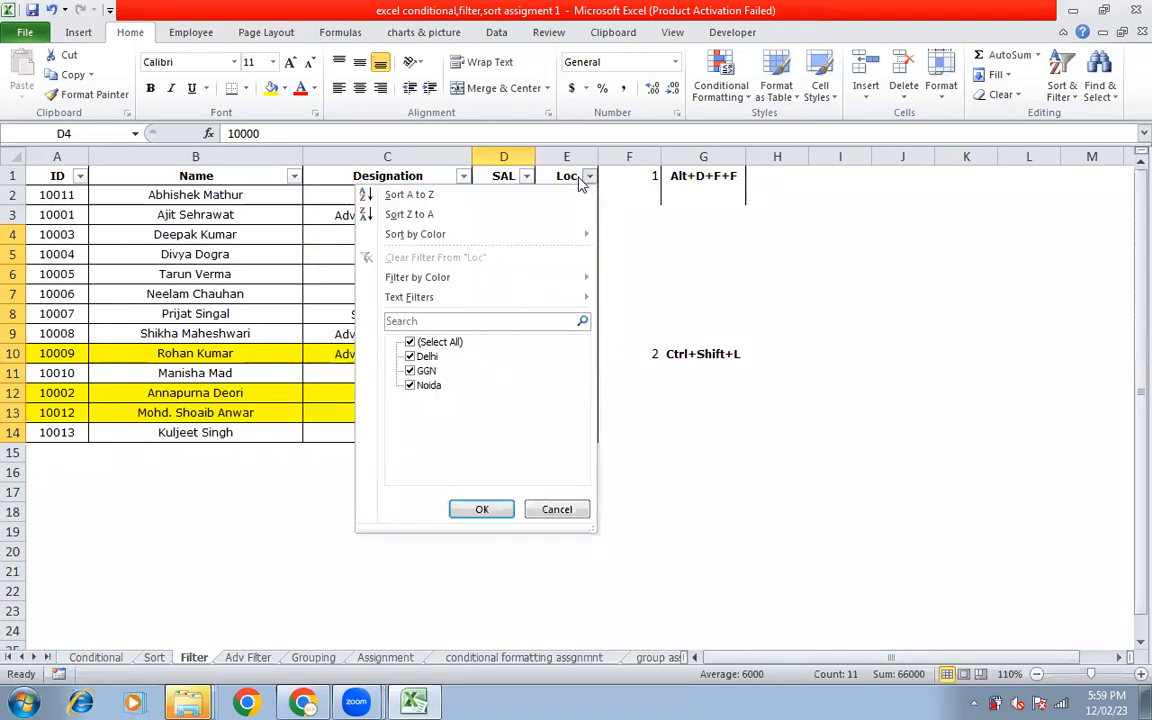
{"action": "left_click", "coordinate": [409, 342]}
{"action": "left_click", "coordinate": [409, 356]}
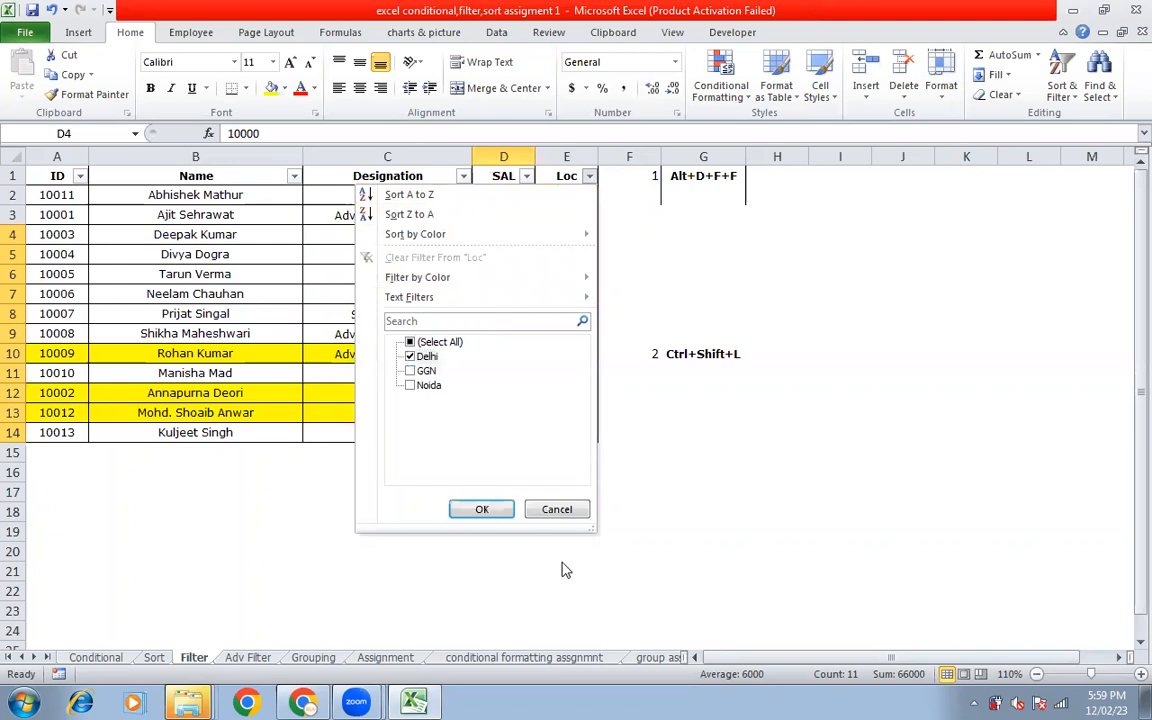
{"action": "left_click", "coordinate": [482, 509]}
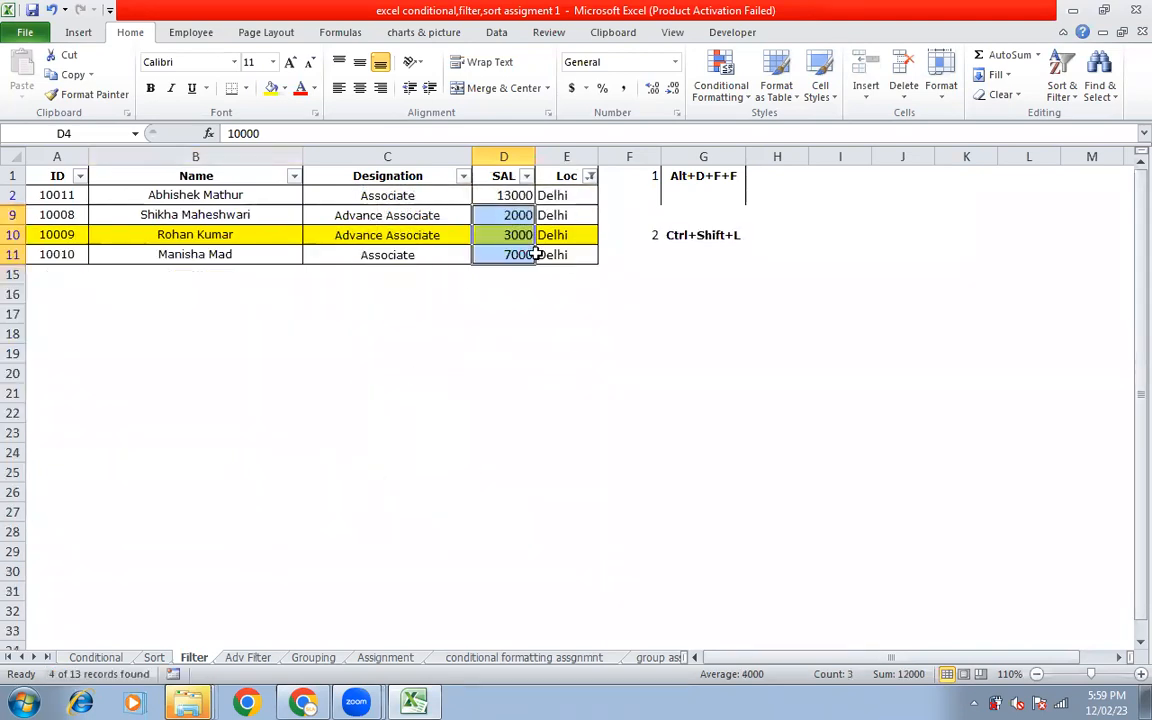
Clear the filter from the Loc column and look at its available text filters.
{"action": "left_click", "coordinate": [590, 177]}
{"action": "left_click", "coordinate": [417, 258]}
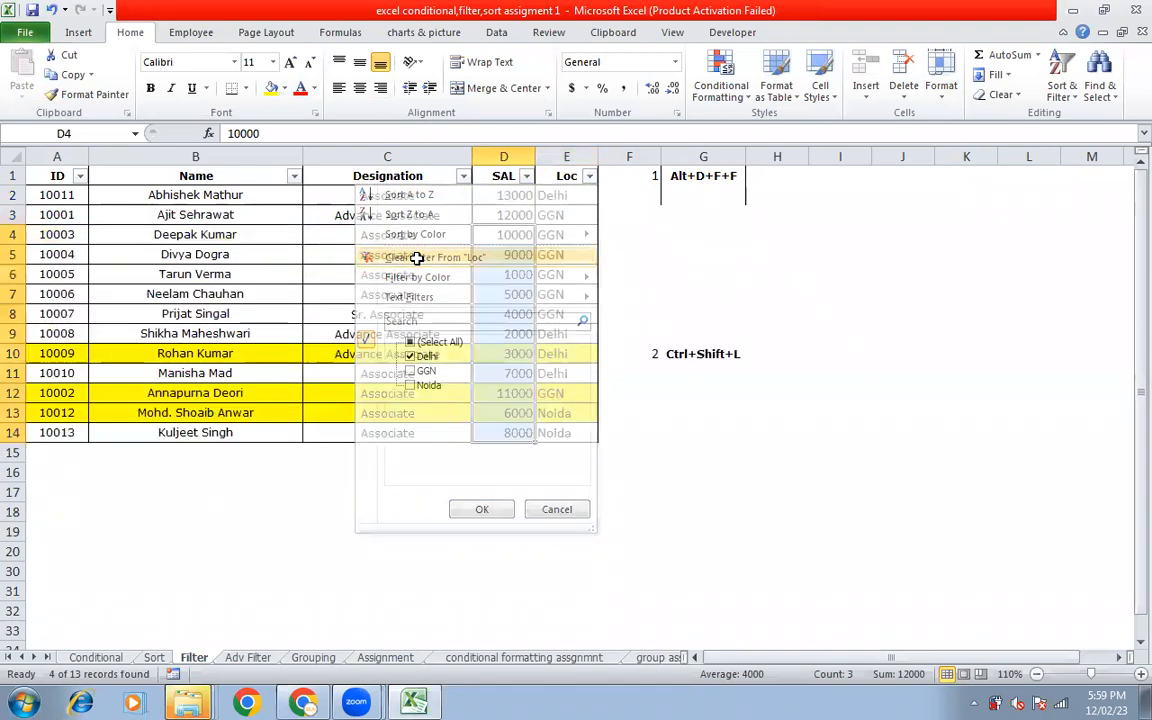
{"action": "left_click", "coordinate": [590, 176]}
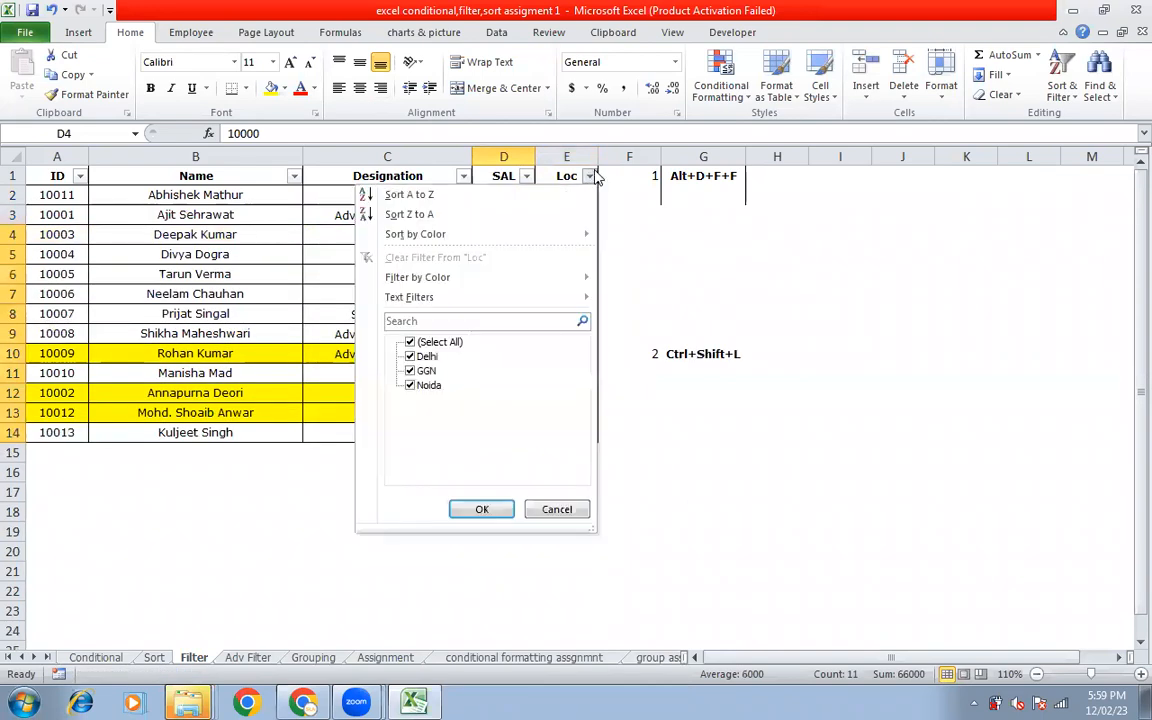
{"action": "mouse_move", "coordinate": [533, 308]}
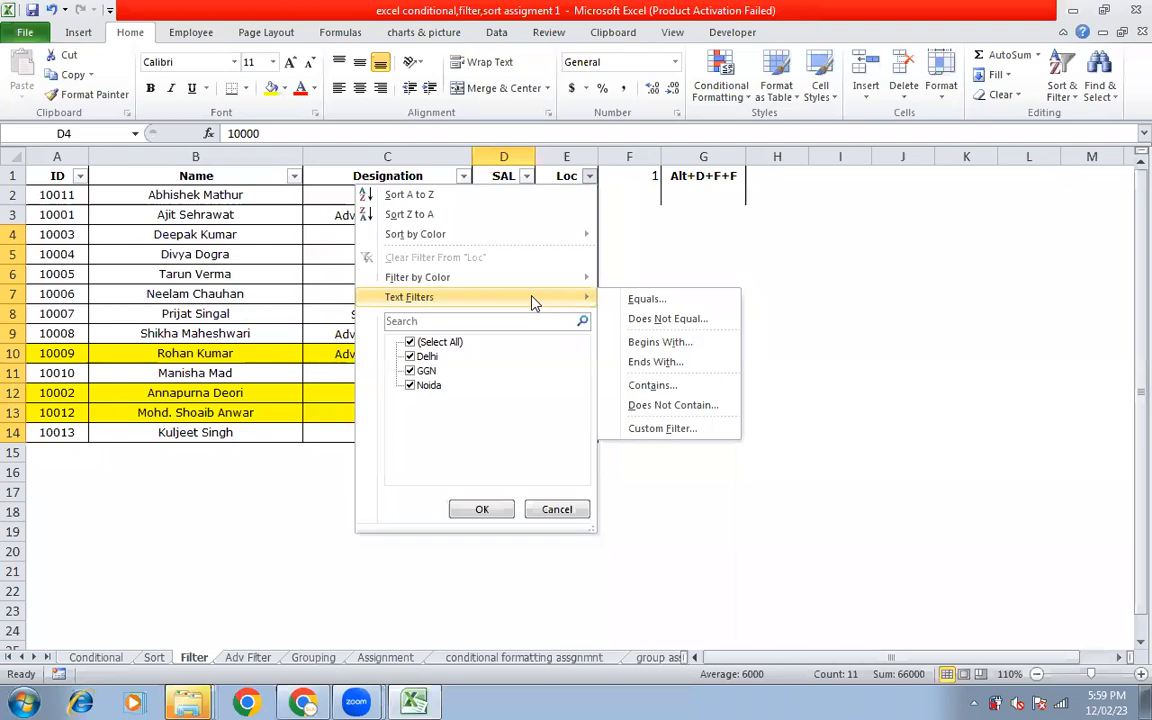
{"action": "left_click", "coordinate": [188, 253]}
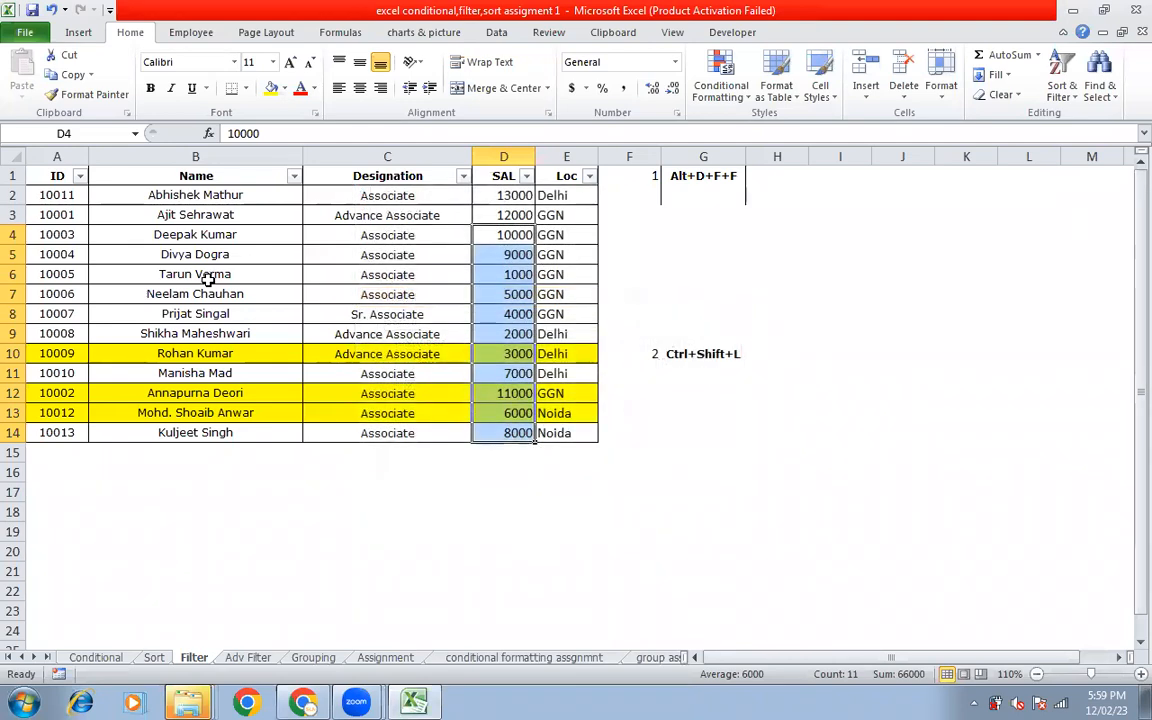
Filter the Designation column with a text filter for entries containing "advance" and select the filtered designations.
{"action": "left_click", "coordinate": [465, 177]}
{"action": "left_click", "coordinate": [463, 178]}
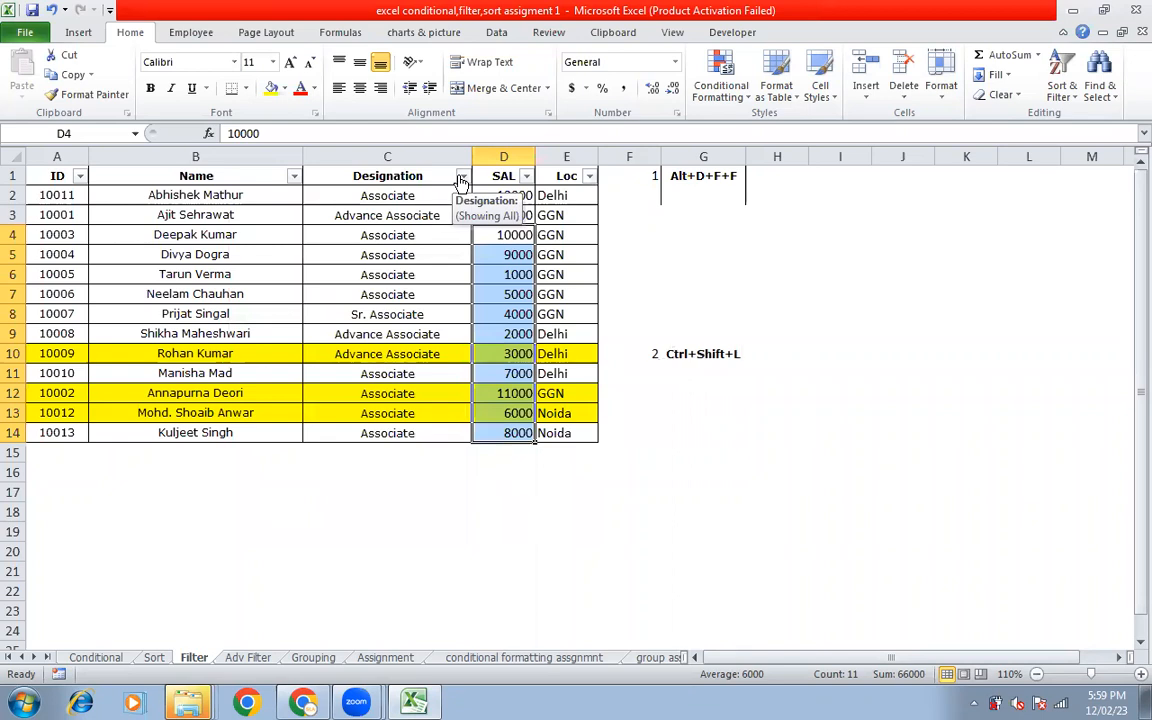
{"action": "left_click", "coordinate": [462, 178]}
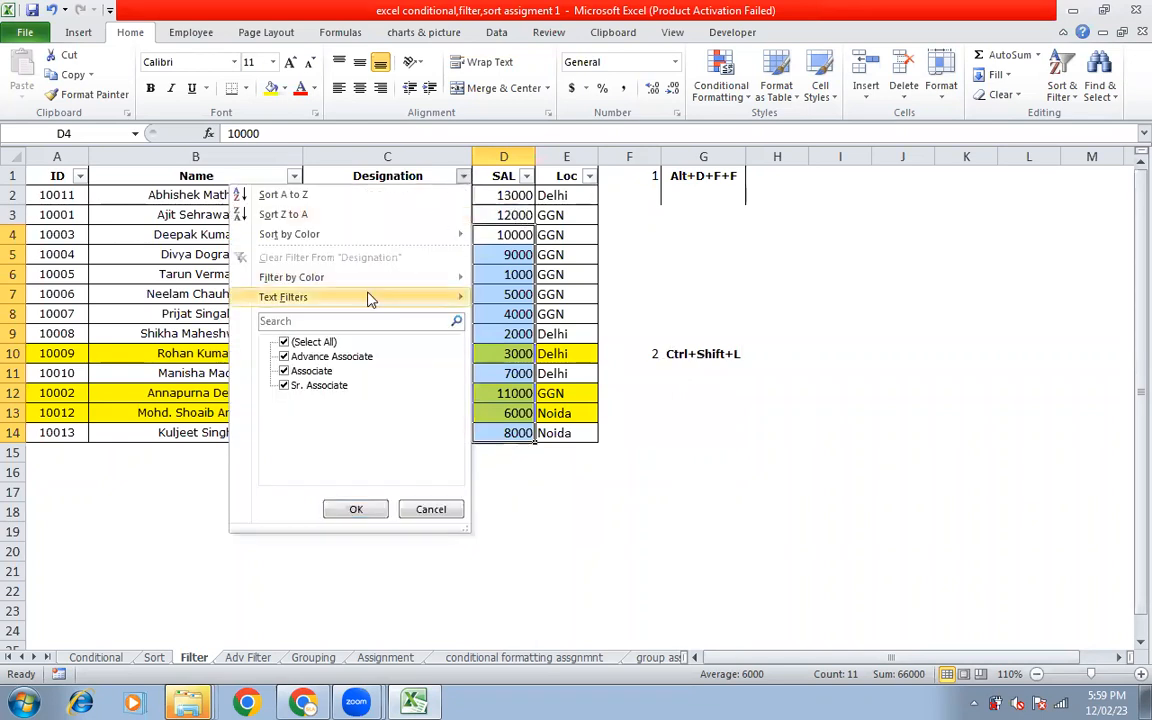
{"action": "mouse_move", "coordinate": [369, 298]}
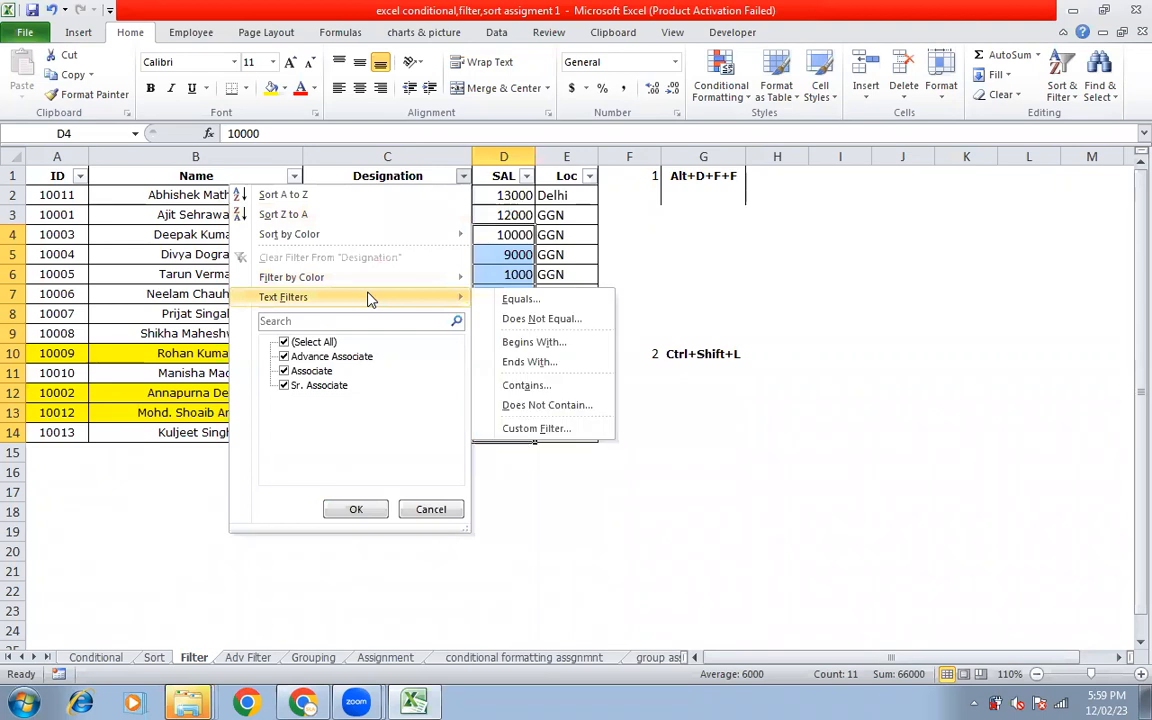
{"action": "left_click", "coordinate": [553, 388]}
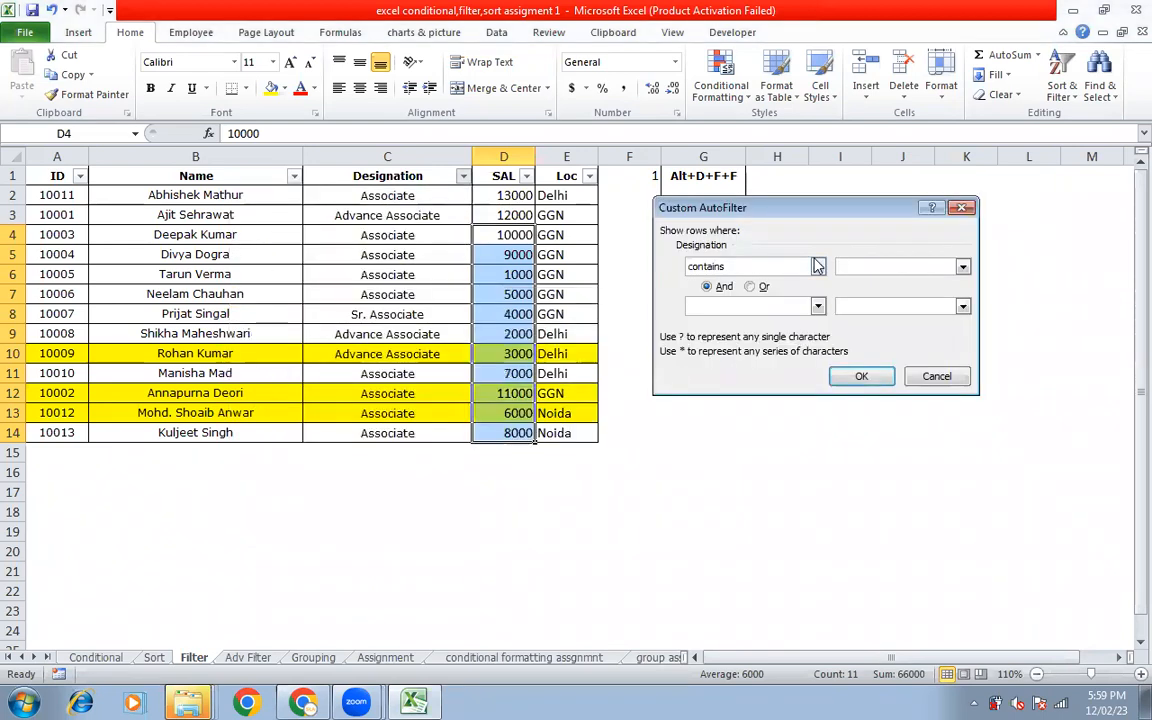
{"action": "type", "text": "advance"}
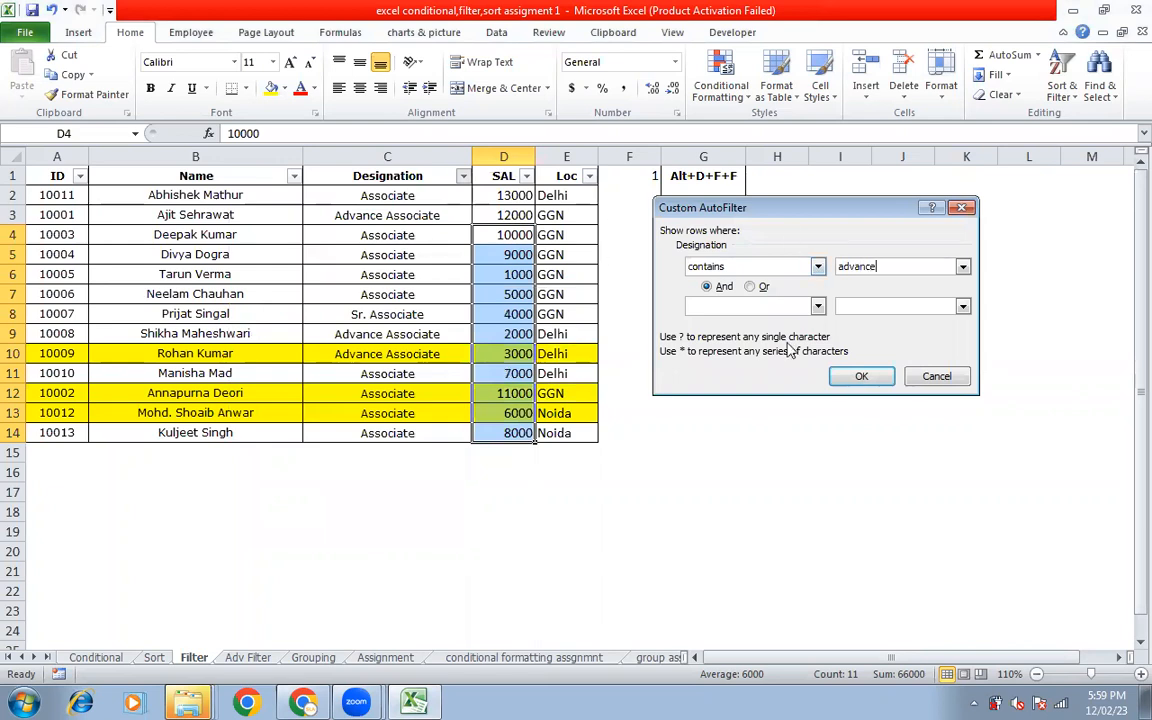
{"action": "left_click", "coordinate": [861, 376]}
{"action": "left_click_drag", "start_coordinate": [387, 196], "coordinate": [373, 231]}
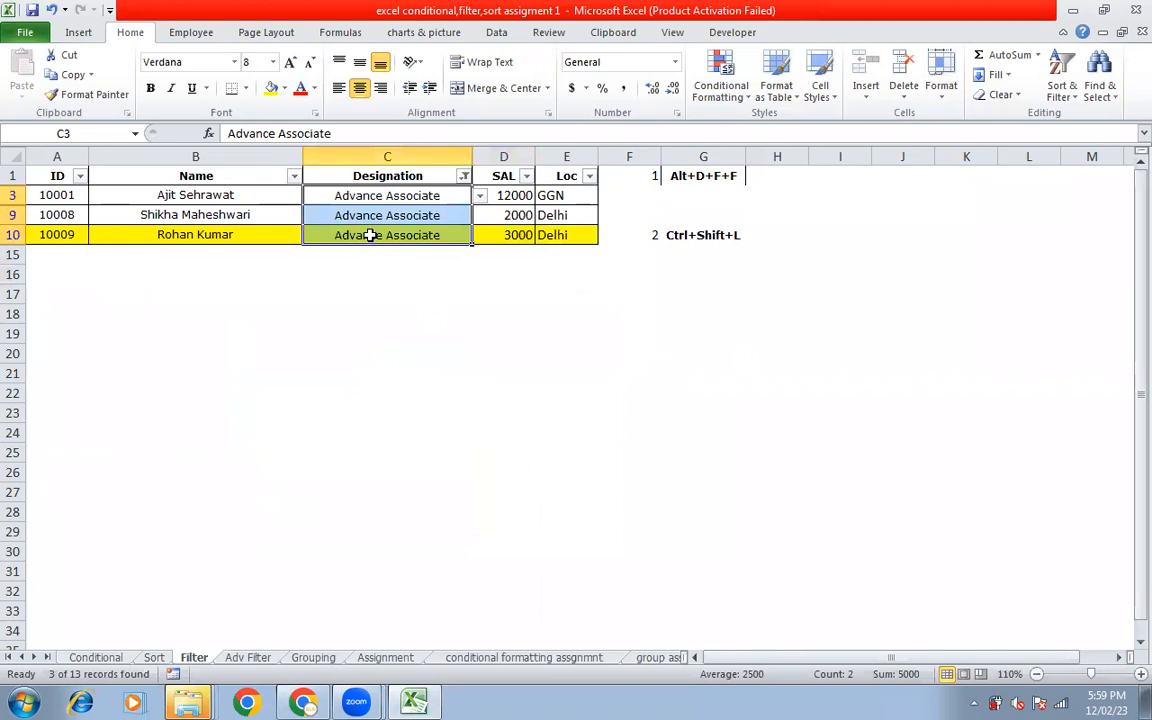
{"action": "left_click", "coordinate": [552, 314]}
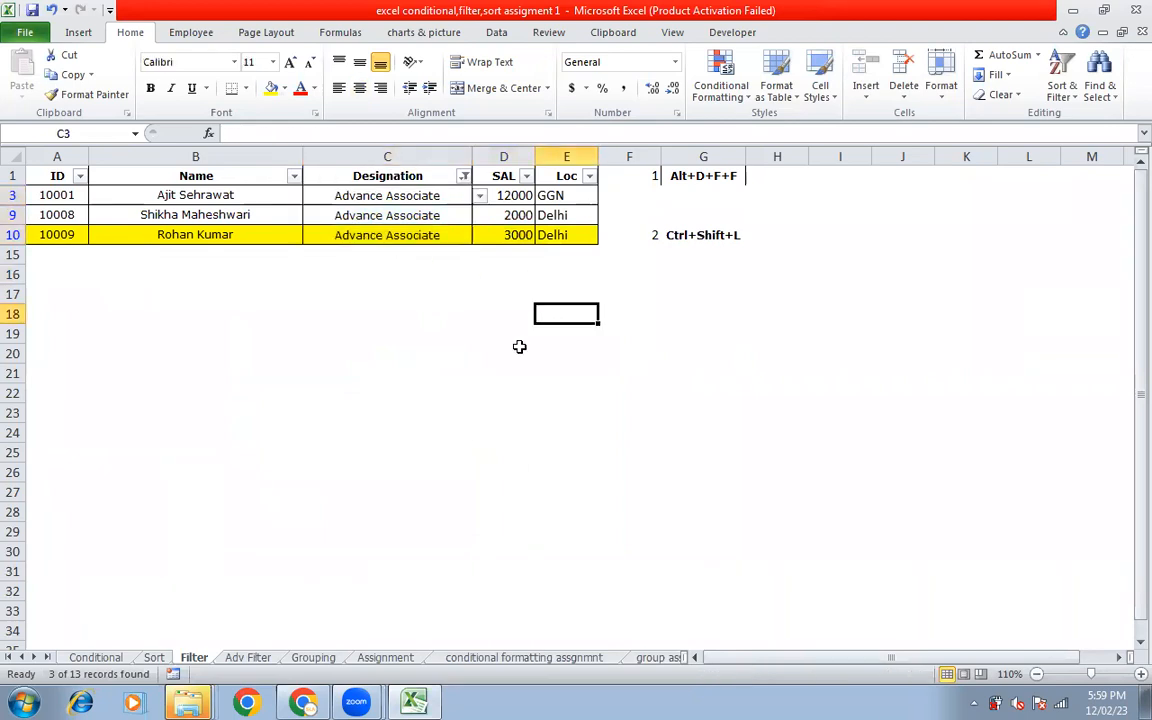
Clear the filter from the Designation column and look through its available text filters.
{"action": "left_click", "coordinate": [464, 177]}
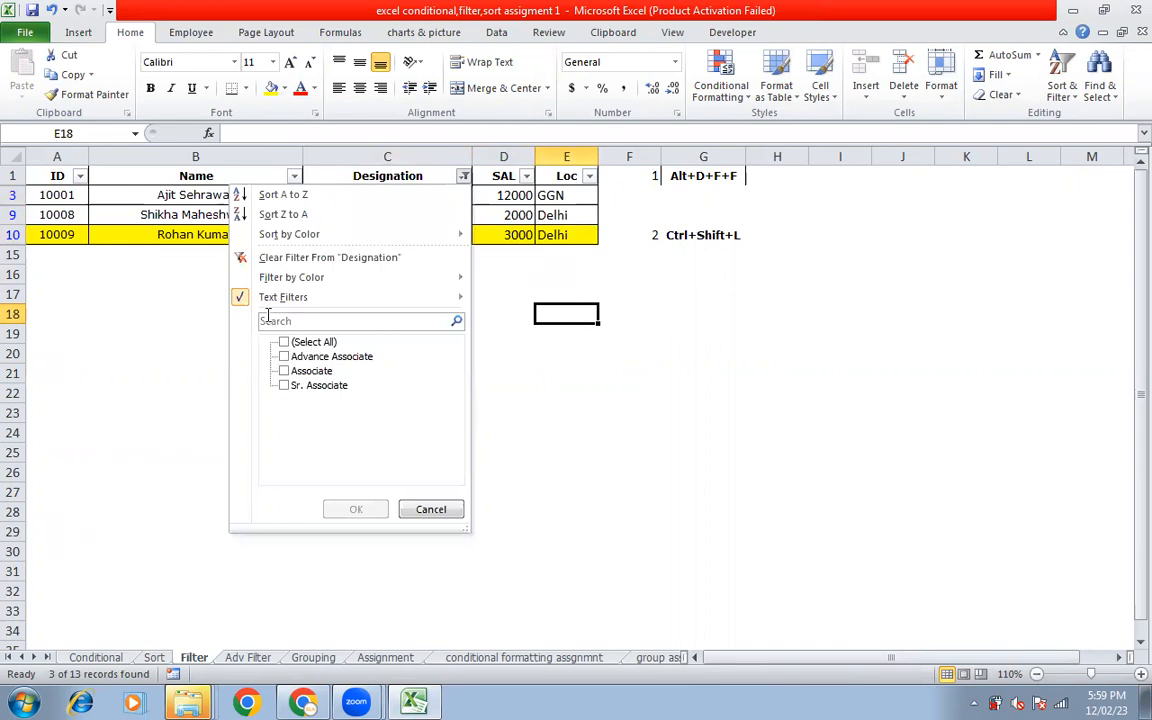
{"action": "left_click", "coordinate": [275, 257]}
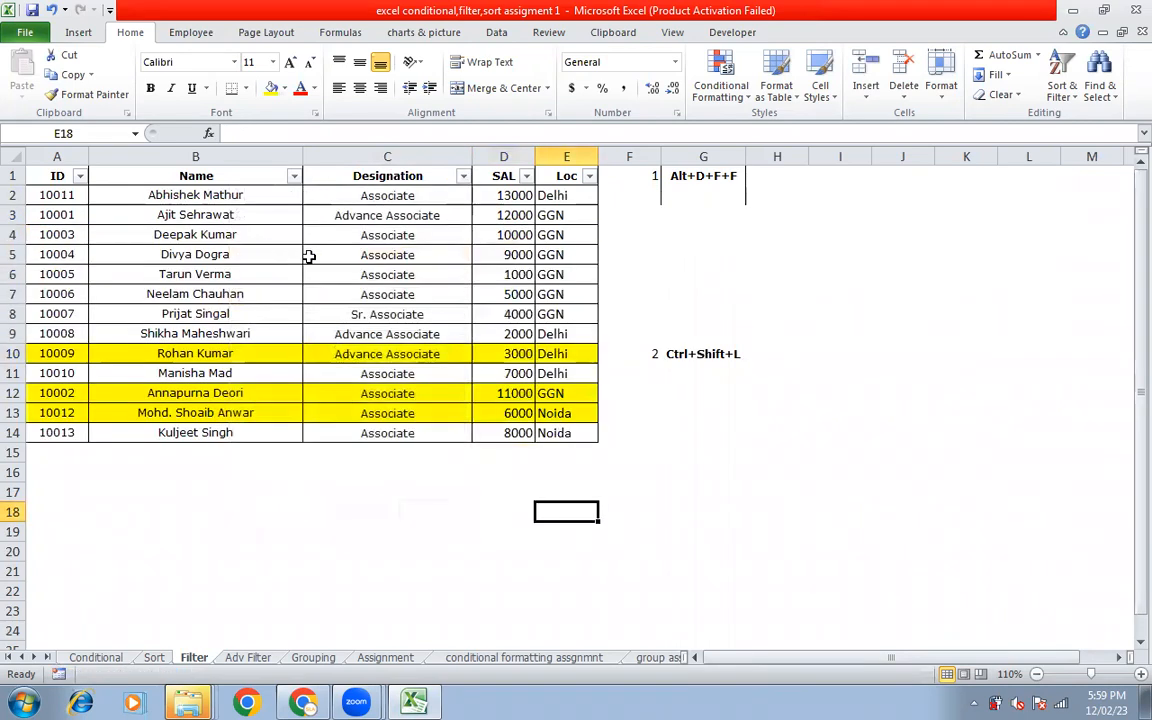
{"action": "left_click", "coordinate": [463, 176]}
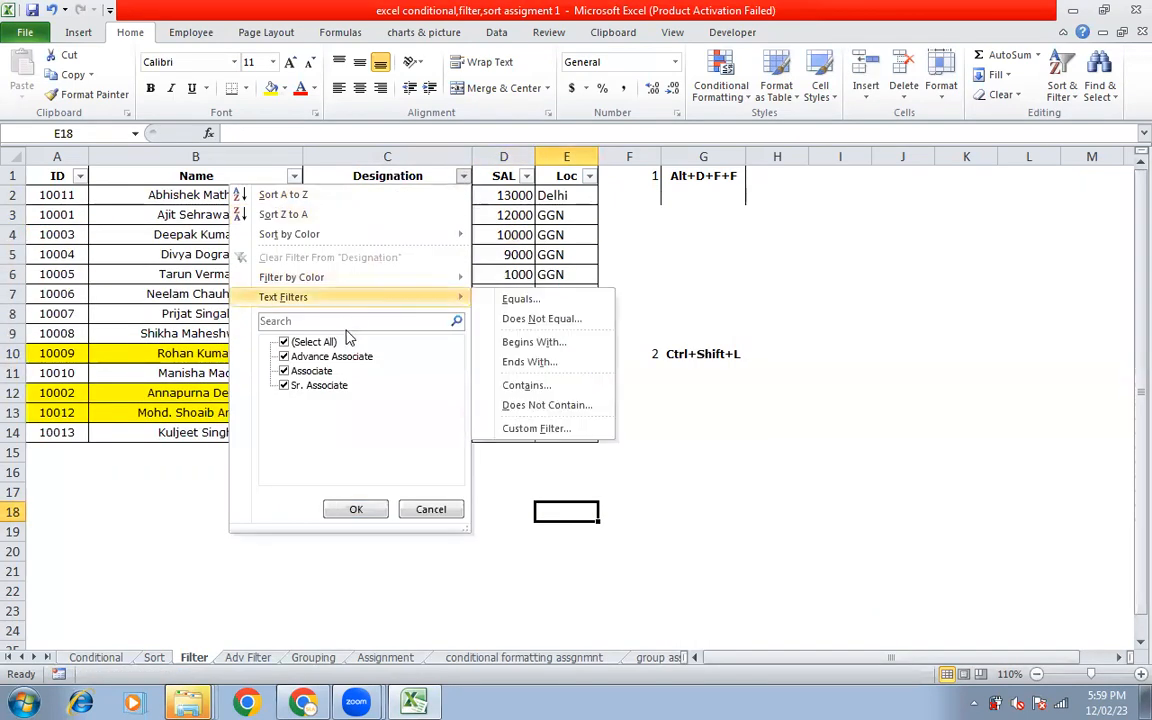
{"action": "left_click", "coordinate": [649, 267]}
{"action": "left_click", "coordinate": [463, 176]}
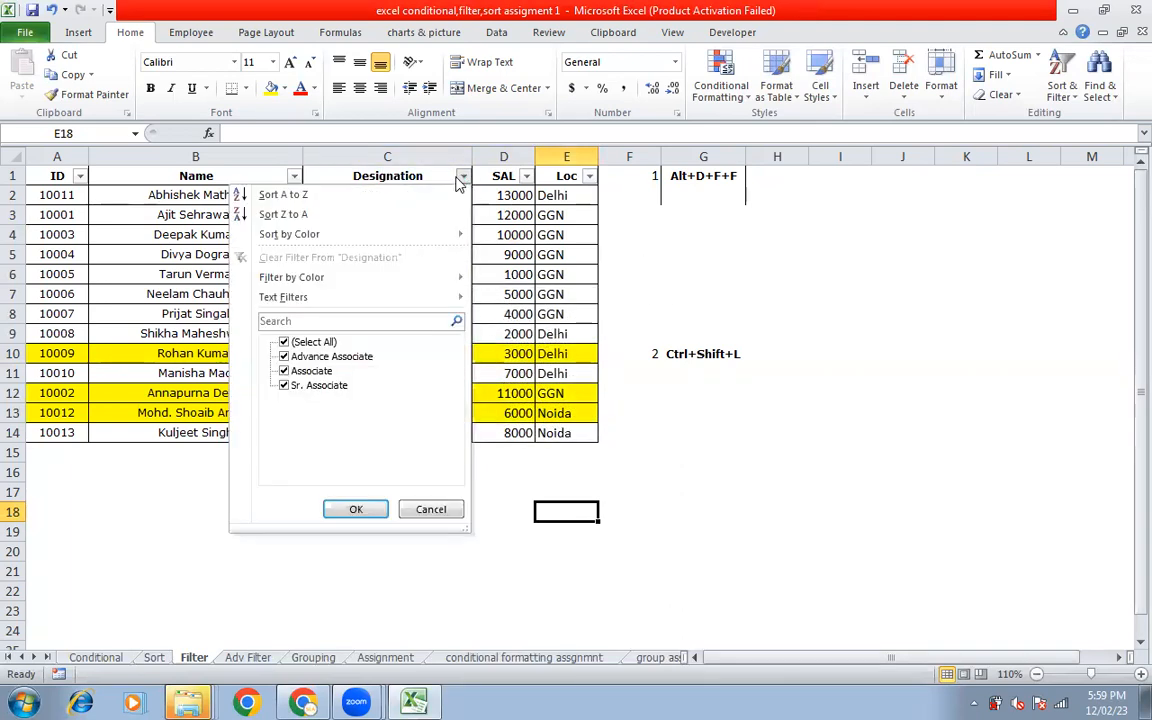
{"action": "mouse_move", "coordinate": [337, 298]}
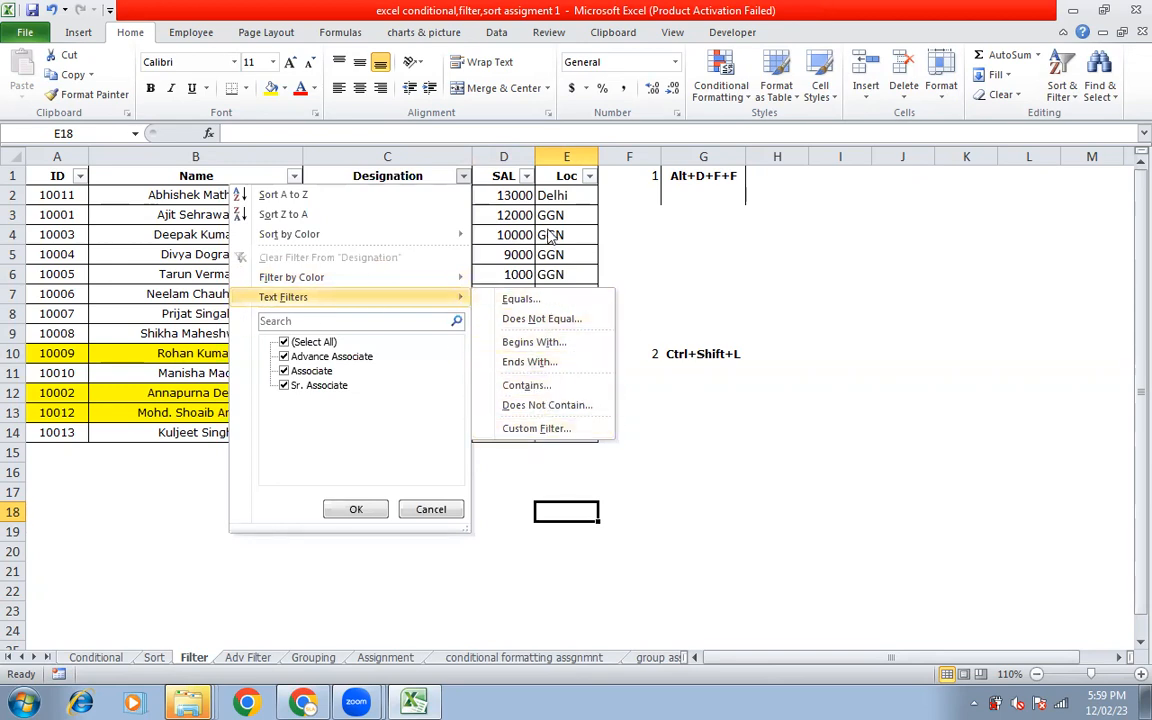
{"action": "left_click", "coordinate": [540, 200]}
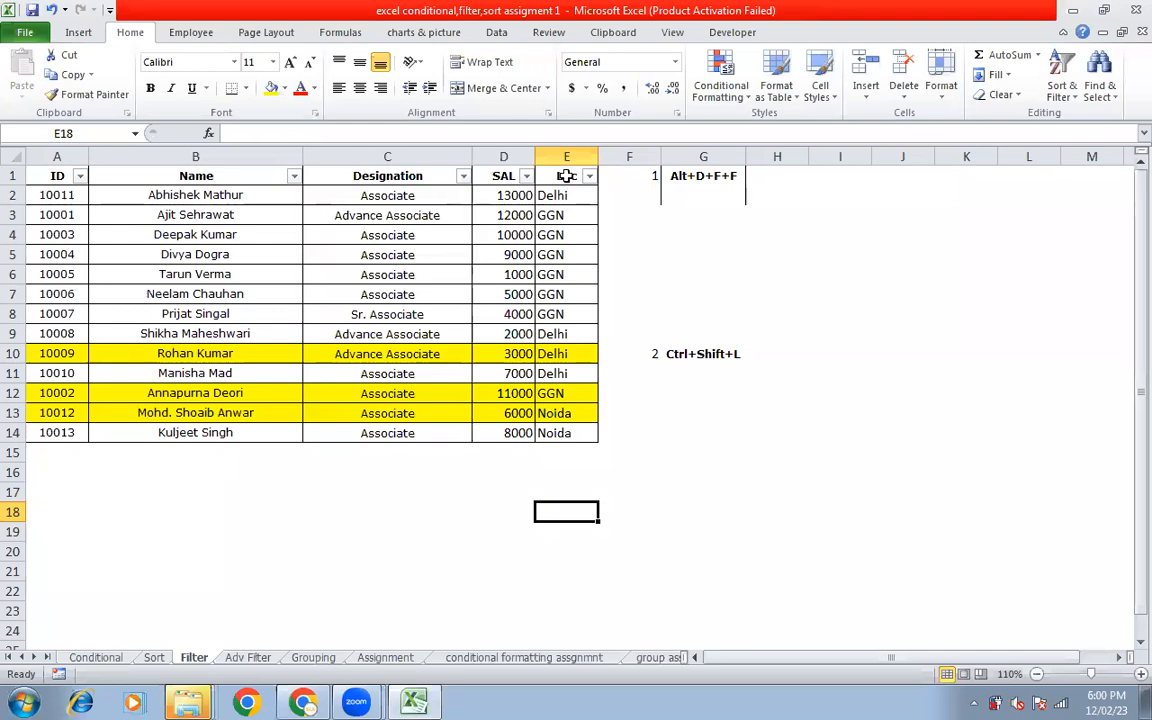
Select the employee table A9:E19 on the Adv Filter sheet and open the Advanced Filter for it.
{"action": "left_click", "coordinate": [254, 662]}
{"action": "left_click", "coordinate": [530, 336]}
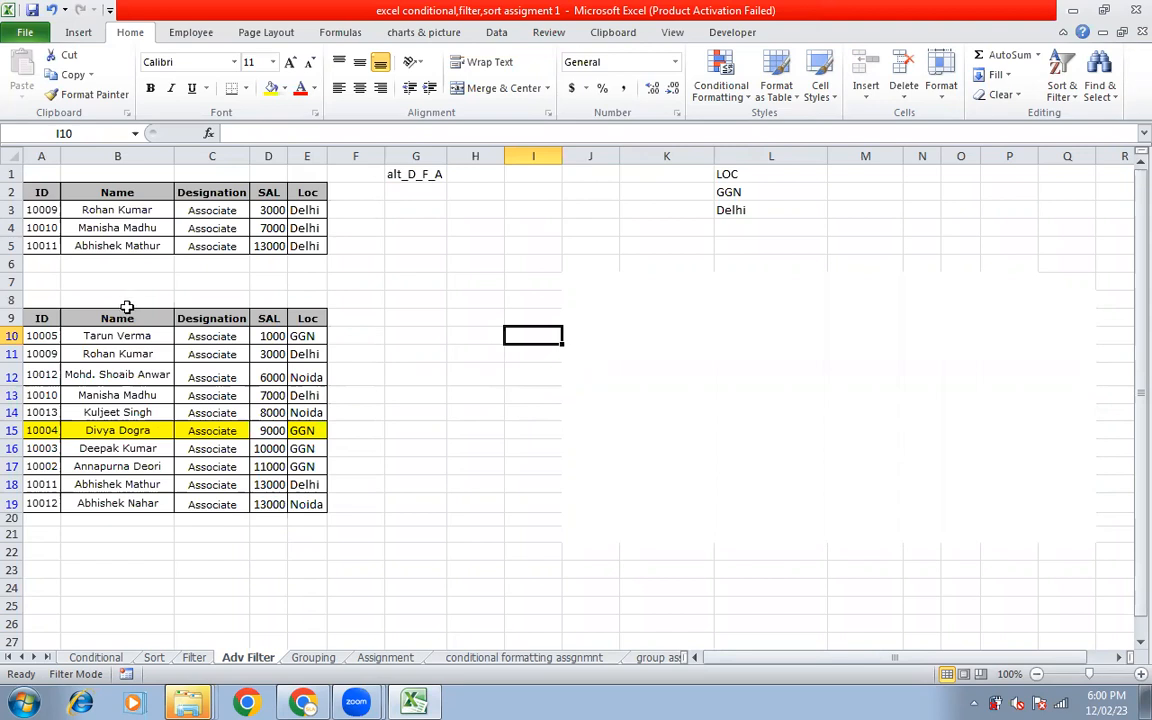
{"action": "left_click_drag", "start_coordinate": [35, 318], "coordinate": [318, 507]}
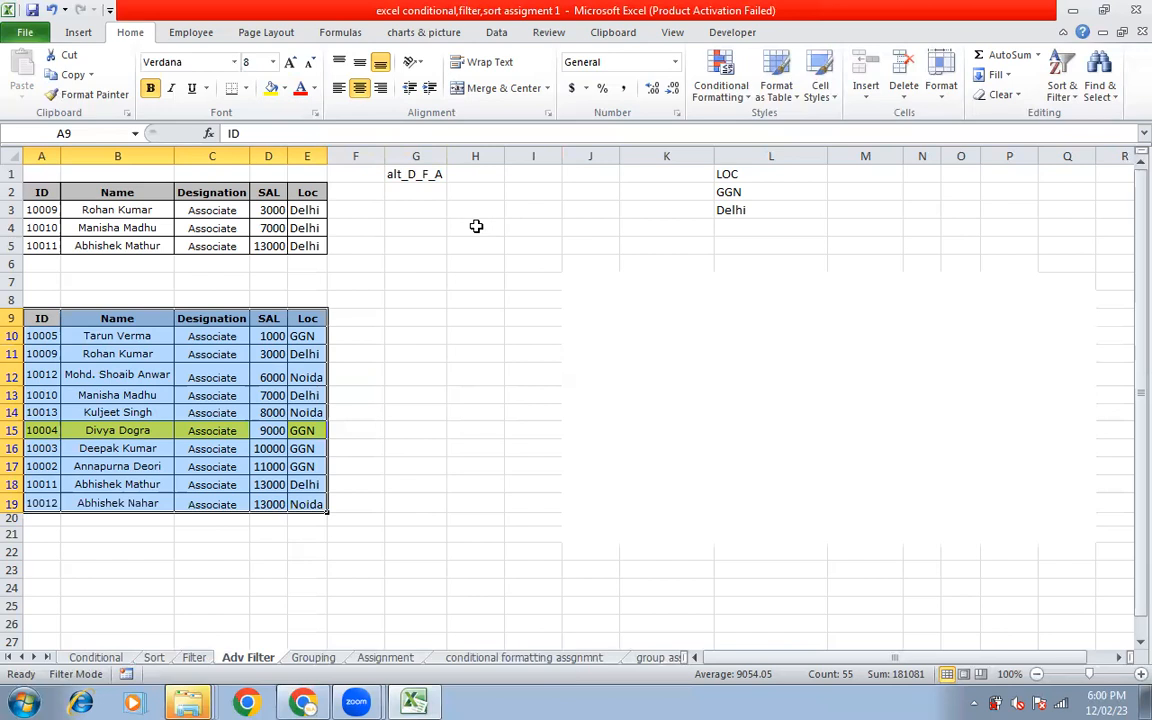
{"action": "key", "text": "alt+d"}
{"action": "key", "text": "f"}
{"action": "key", "text": "a"}
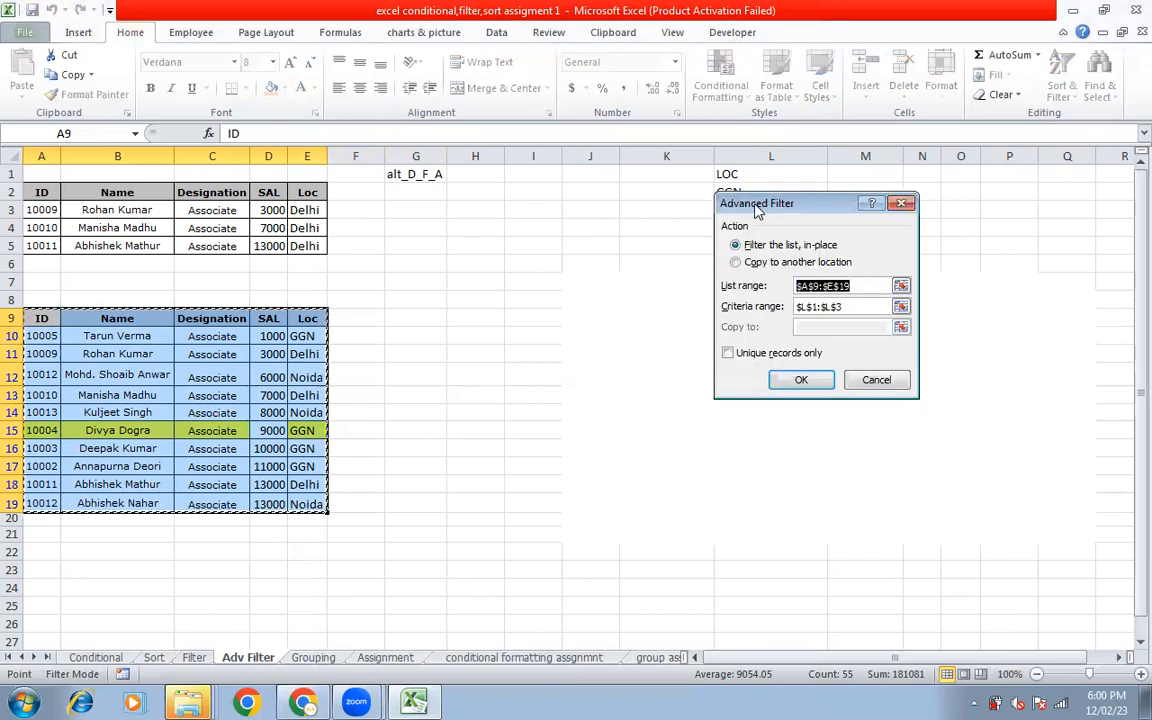
{"action": "left_click_drag", "start_coordinate": [757, 207], "coordinate": [406, 206]}
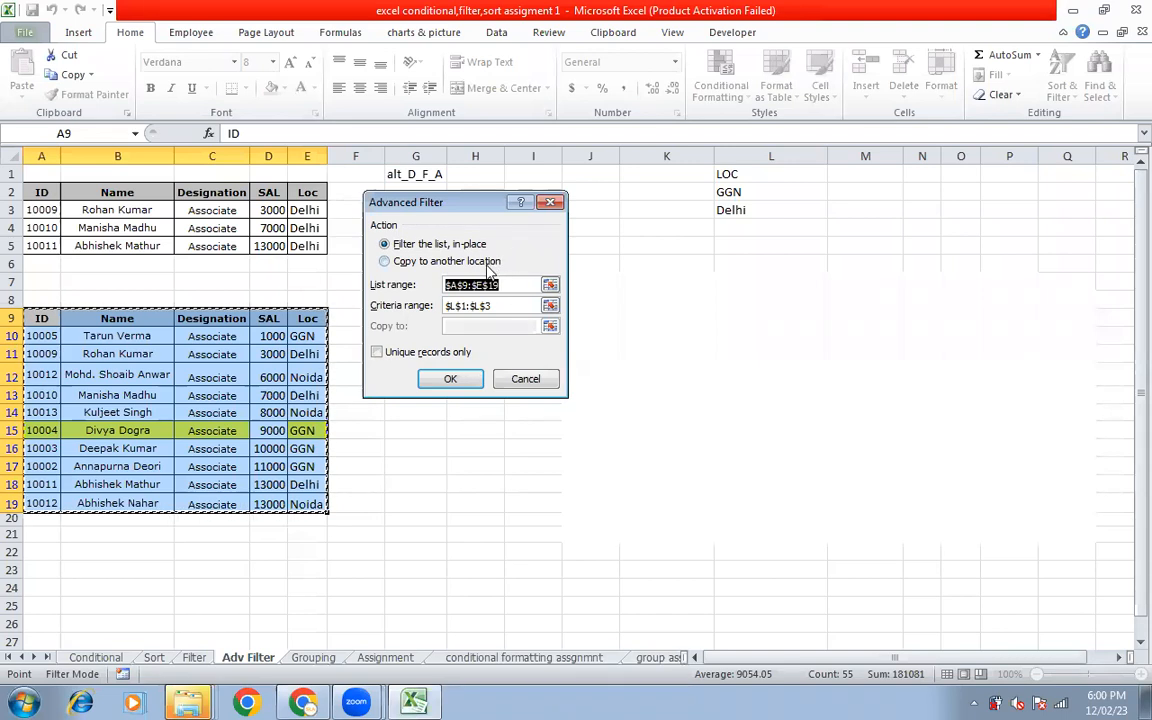
Run the Advanced Filter on A9:E19, copying matches for the criteria range L1:L3 to another location starting at cell L25.
{"action": "left_click", "coordinate": [398, 263]}
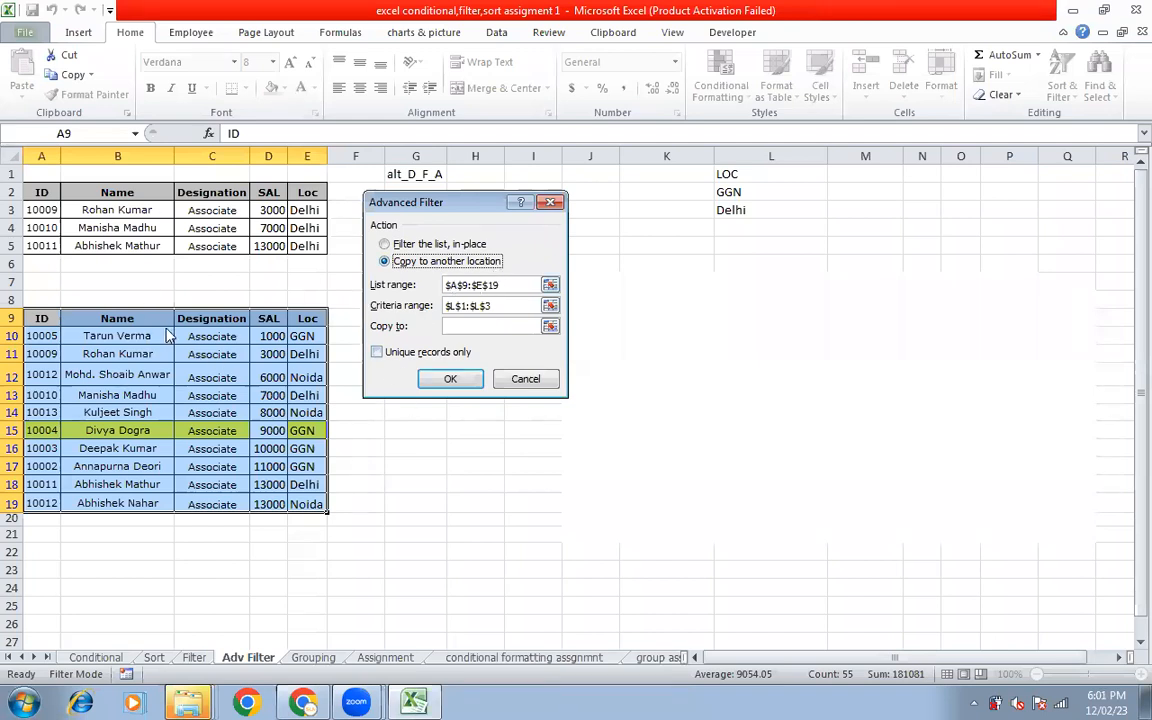
{"action": "left_click", "coordinate": [509, 307]}
{"action": "left_click_drag", "start_coordinate": [509, 307], "coordinate": [421, 307]}
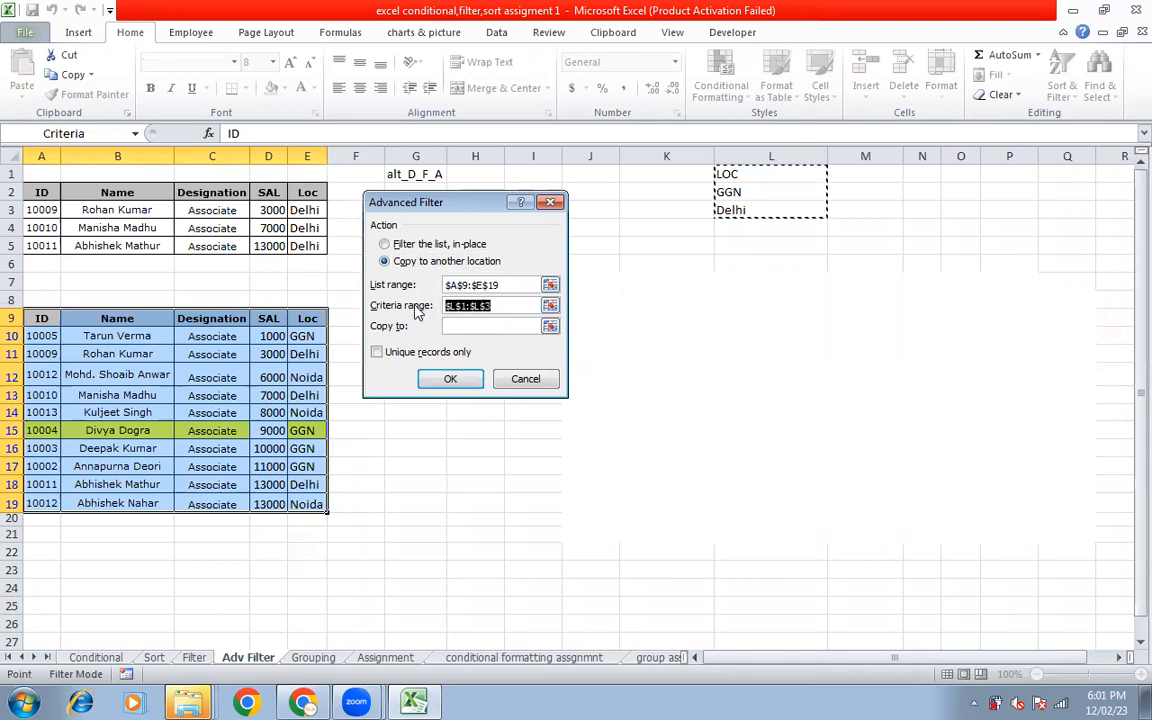
{"action": "key", "text": "Delete"}
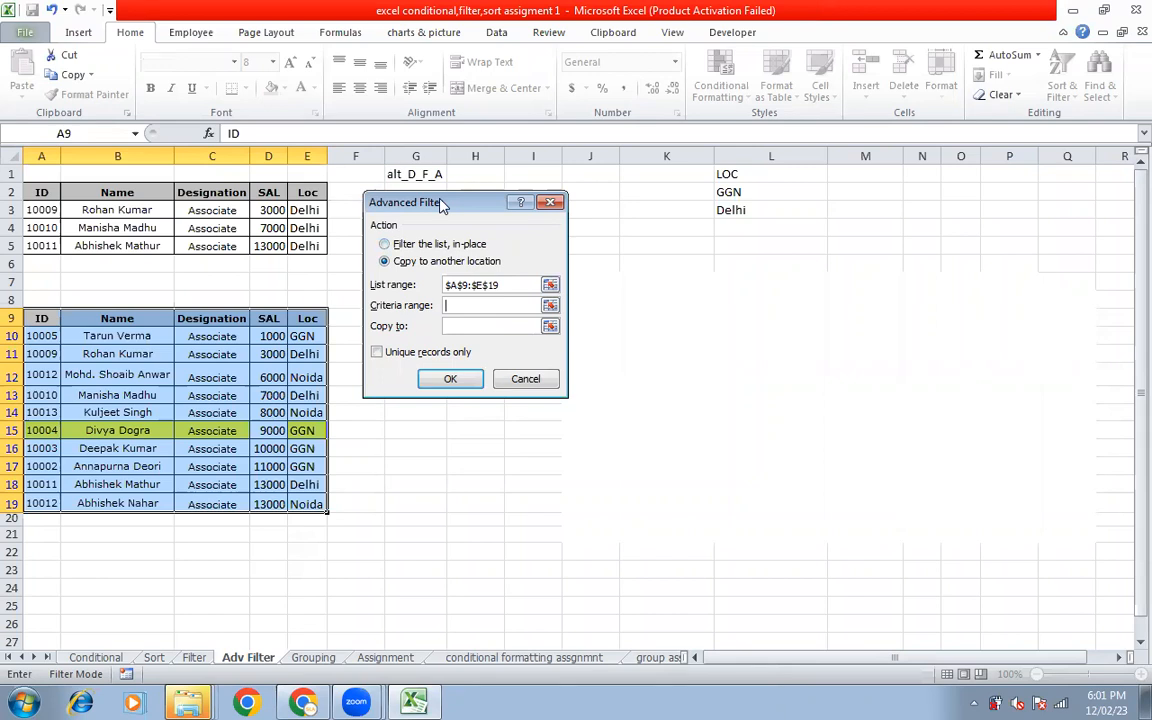
{"action": "left_click_drag", "start_coordinate": [782, 174], "coordinate": [786, 209]}
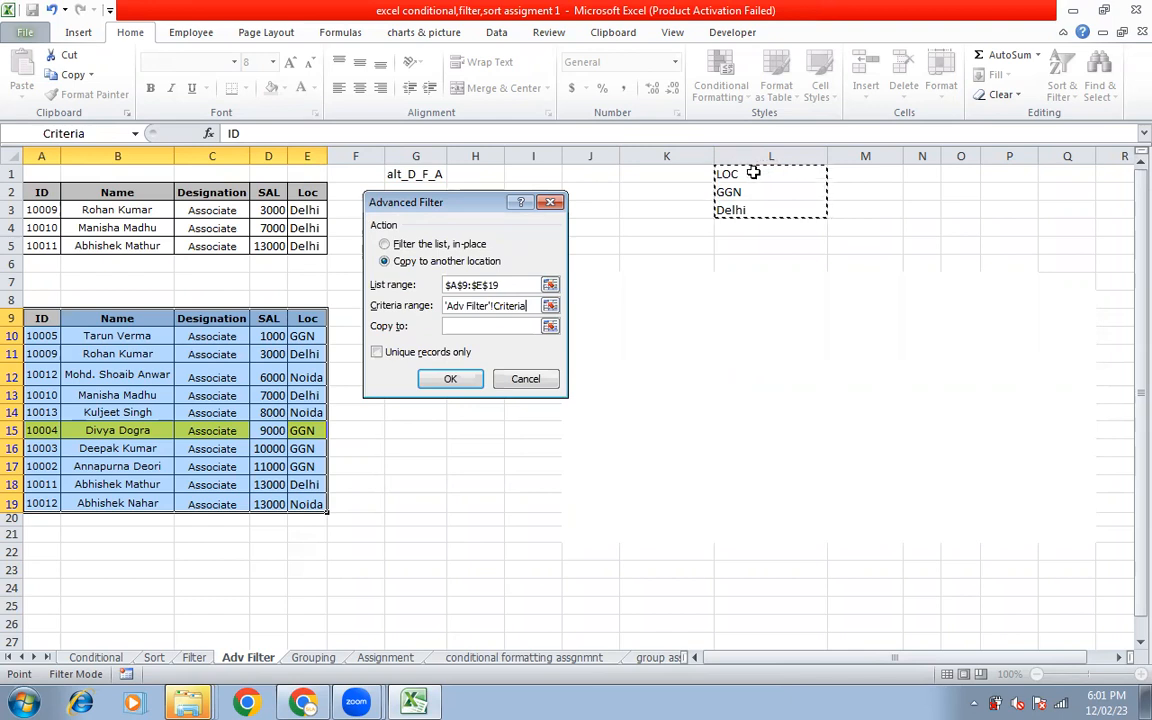
{"action": "left_click", "coordinate": [460, 325]}
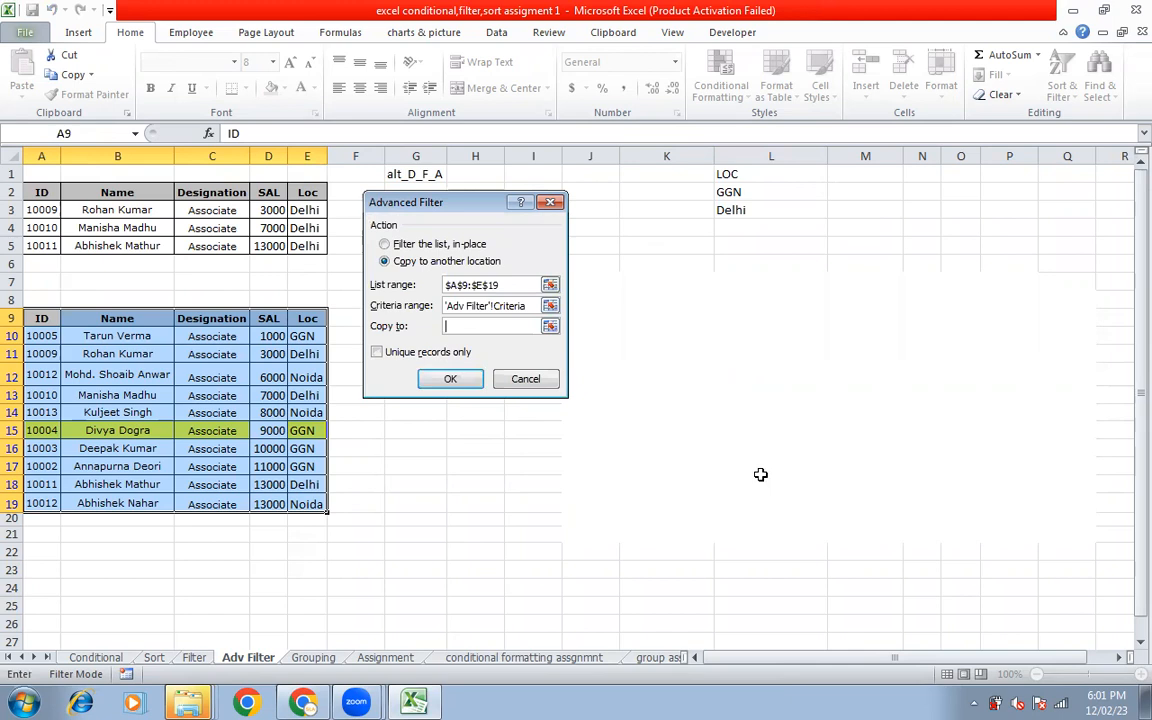
{"action": "left_click", "coordinate": [812, 603]}
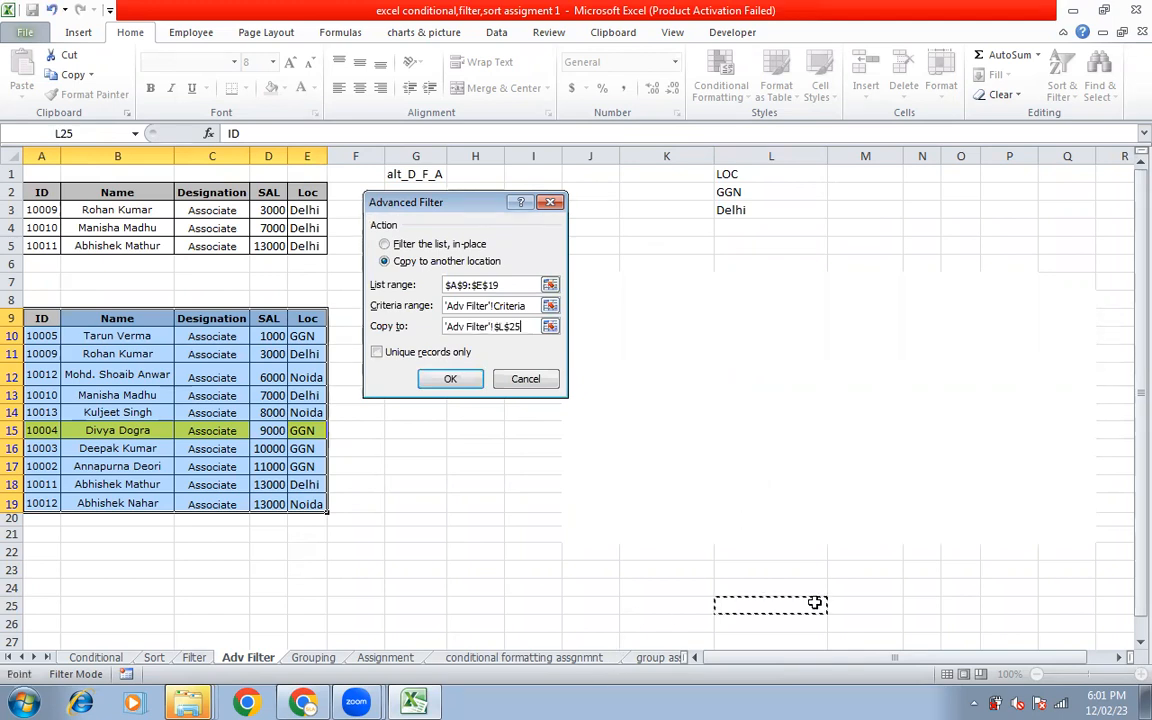
{"action": "left_click", "coordinate": [432, 378]}
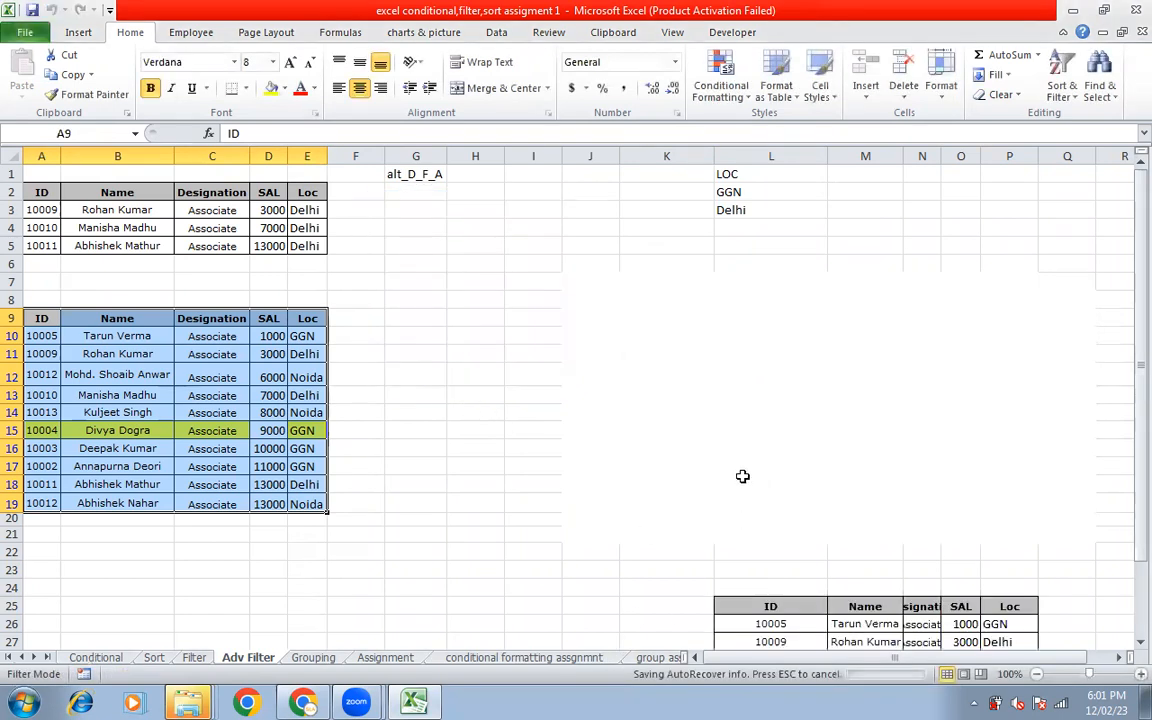
Examine the copied records from L25 against the LOC criteria and the source table, and check the shortcut noted in G1.
{"action": "scroll", "coordinate": [743, 476], "scroll_direction": "down", "scroll_amount": 2}
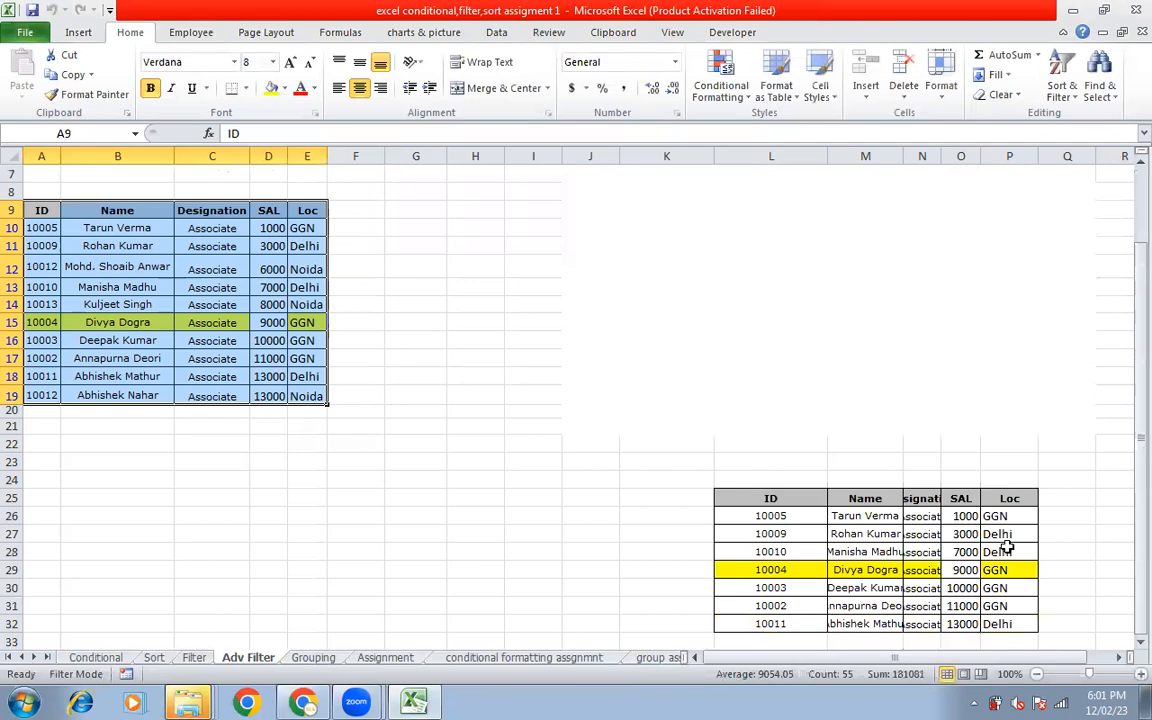
{"action": "scroll", "coordinate": [1010, 540], "scroll_direction": "down", "scroll_amount": 1}
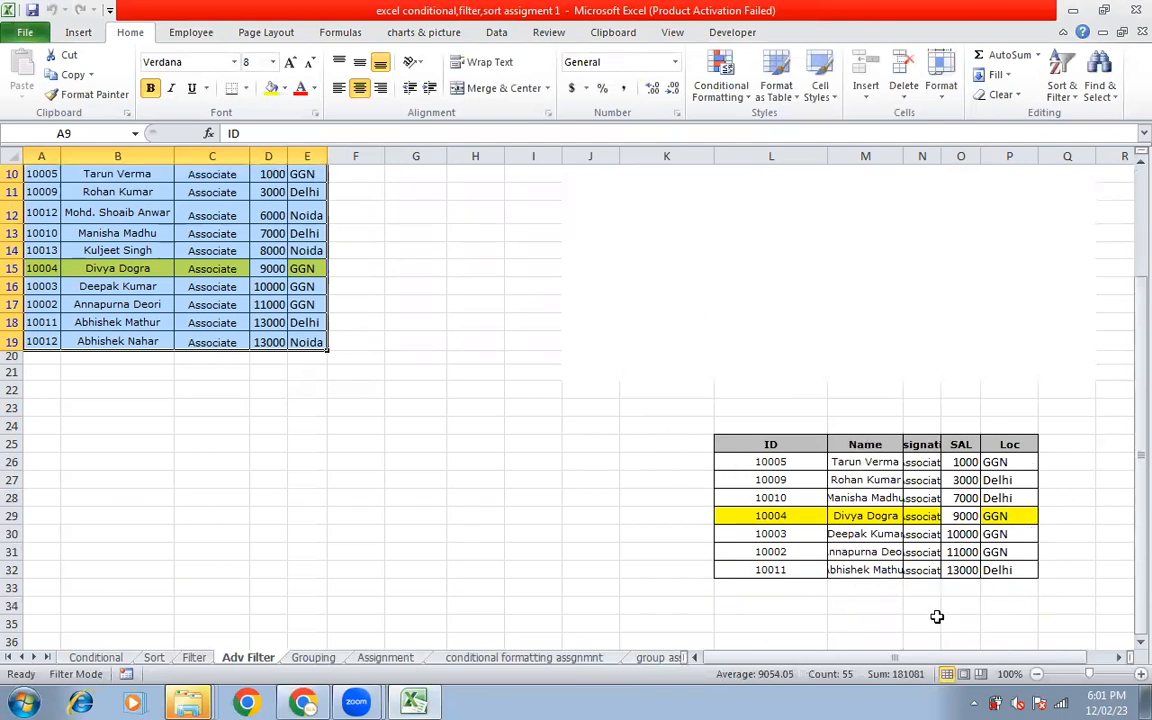
{"action": "scroll", "coordinate": [481, 334], "scroll_direction": "up", "scroll_amount": 1}
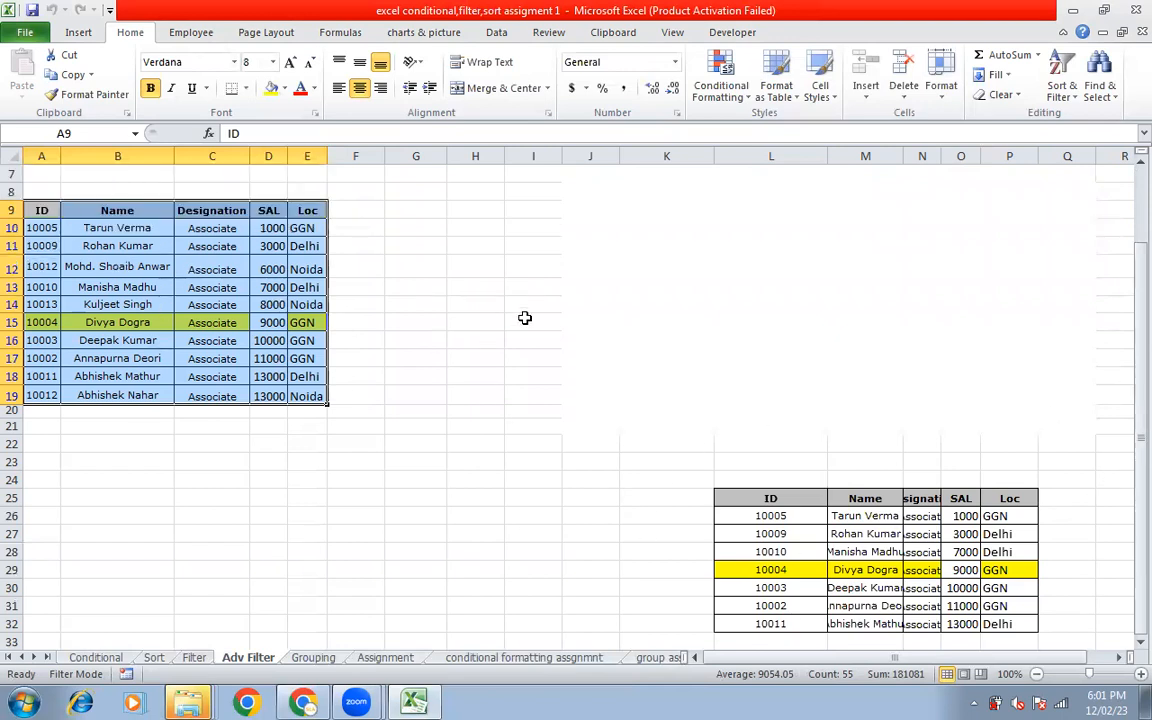
{"action": "scroll", "coordinate": [525, 318], "scroll_direction": "up", "scroll_amount": 1}
{"action": "left_click_drag", "start_coordinate": [1137, 295], "coordinate": [1124, 240]}
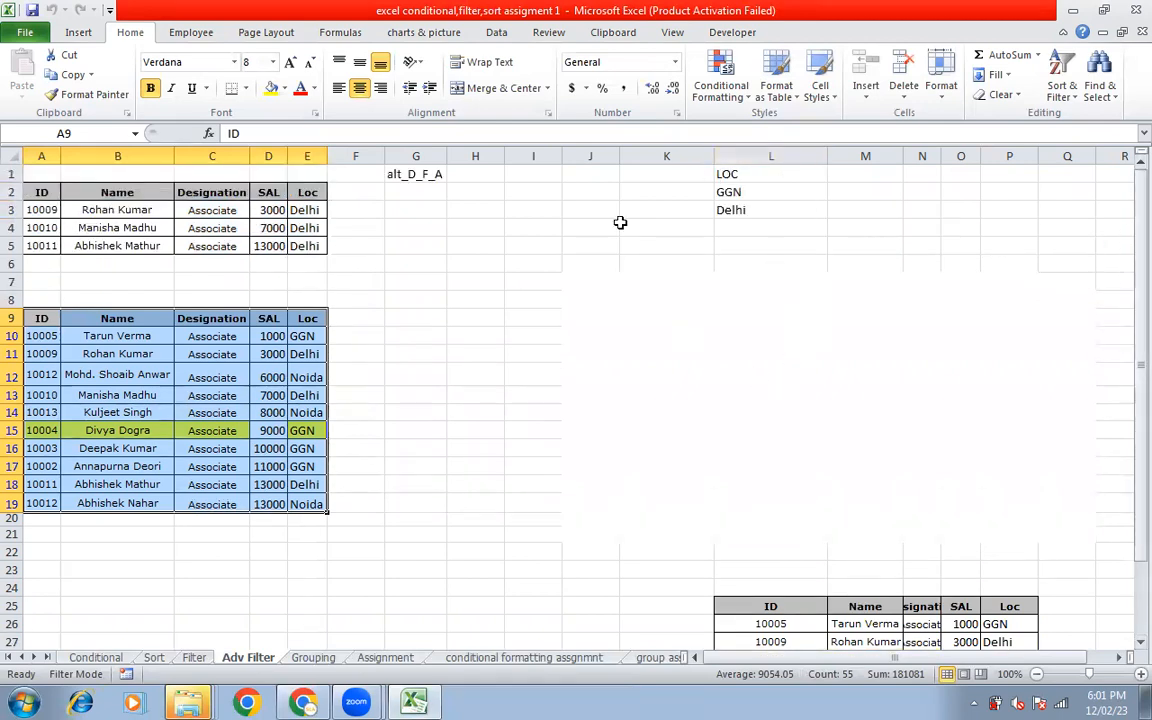
{"action": "left_click_drag", "start_coordinate": [1124, 311], "coordinate": [1124, 380]}
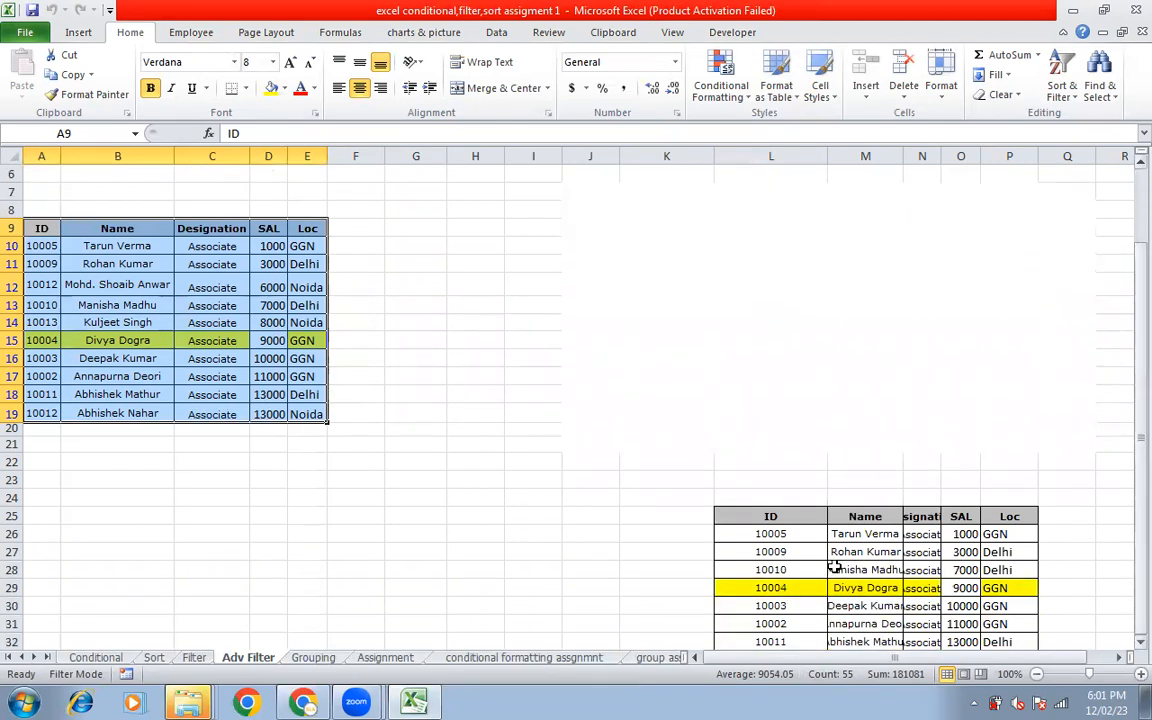
{"action": "left_click_drag", "start_coordinate": [1124, 489], "coordinate": [1127, 527]}
{"action": "left_click_drag", "start_coordinate": [951, 663], "coordinate": [916, 665]}
{"action": "scroll", "coordinate": [609, 301], "scroll_direction": "down", "scroll_amount": 2}
{"action": "scroll", "coordinate": [609, 301], "scroll_direction": "up", "scroll_amount": 1}
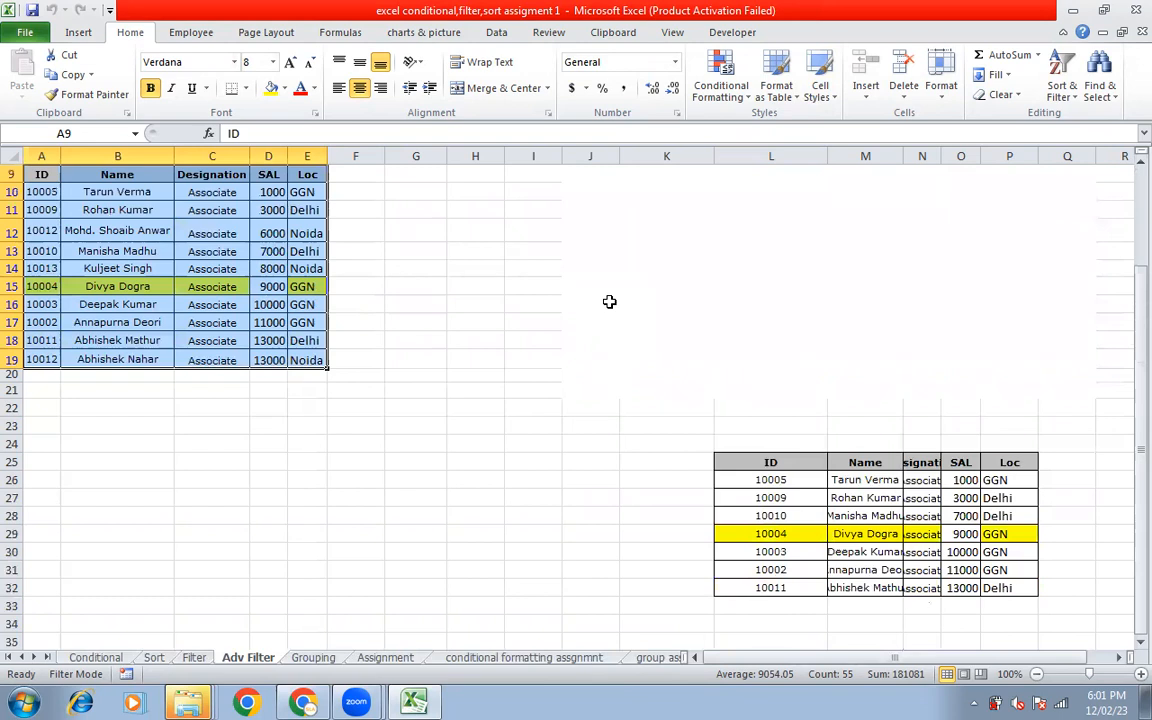
{"action": "left_click_drag", "start_coordinate": [1124, 329], "coordinate": [1127, 228]}
{"action": "left_click", "coordinate": [416, 175]}
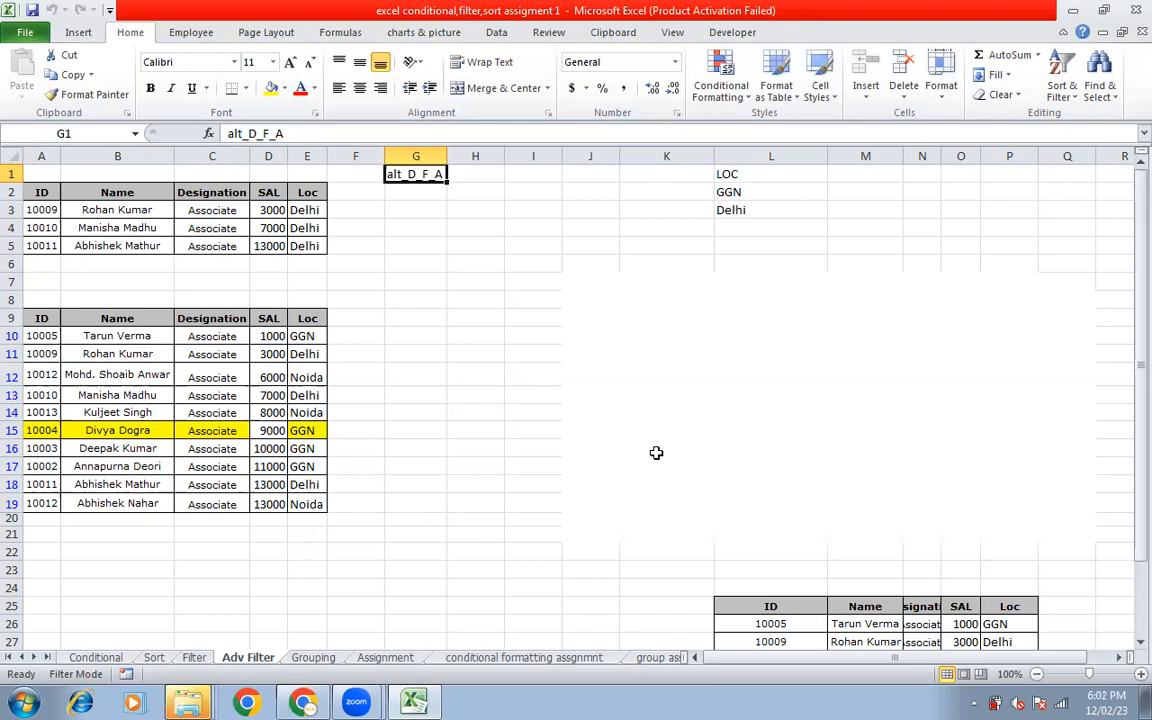
Bring further sheets into reach and open the Grouping sheet.
{"action": "left_click", "coordinate": [35, 658]}
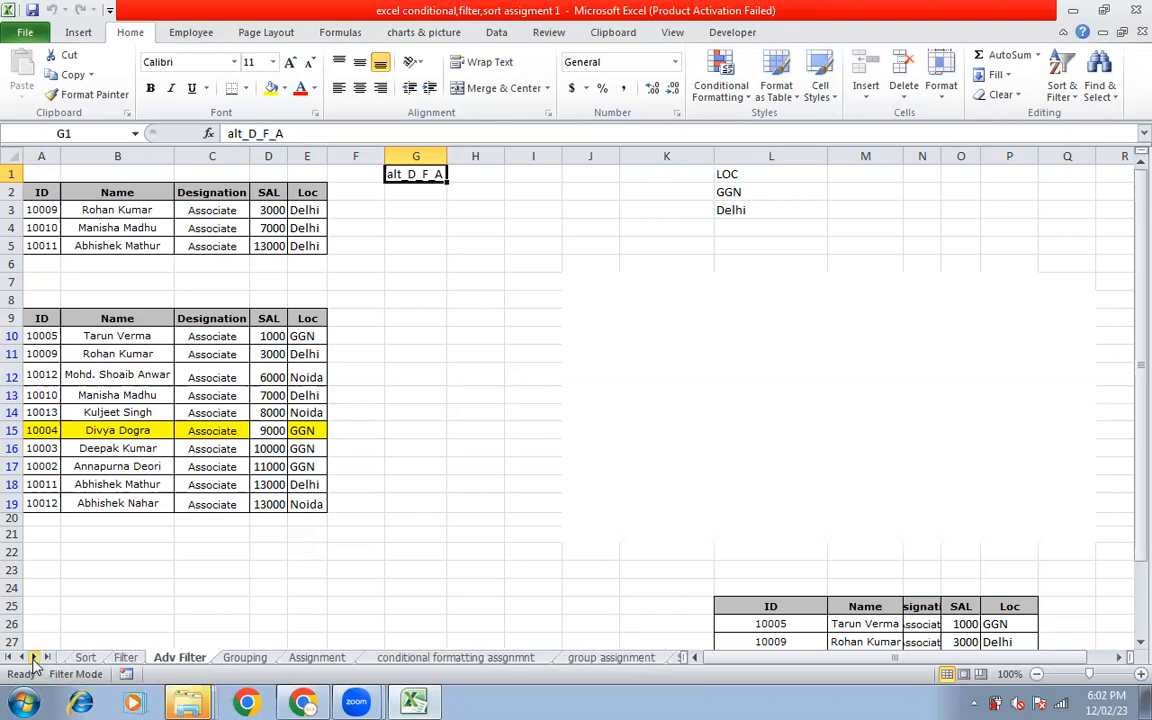
{"action": "double_click", "coordinate": [35, 658]}
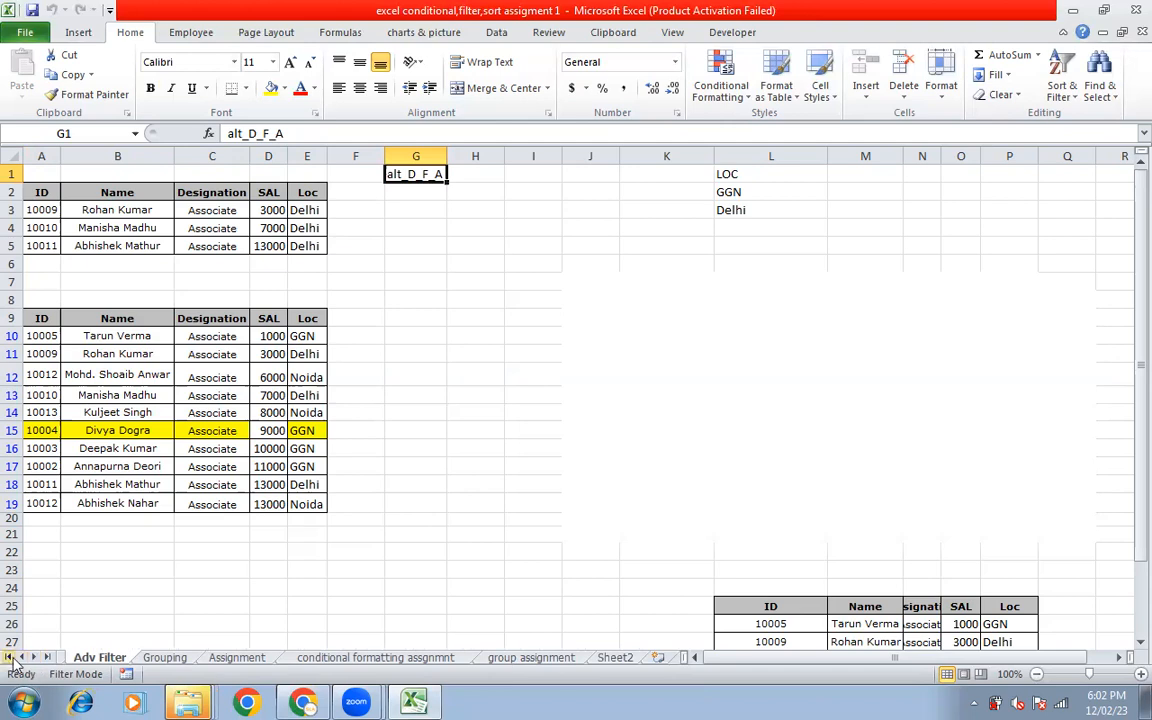
{"action": "left_click", "coordinate": [161, 657]}
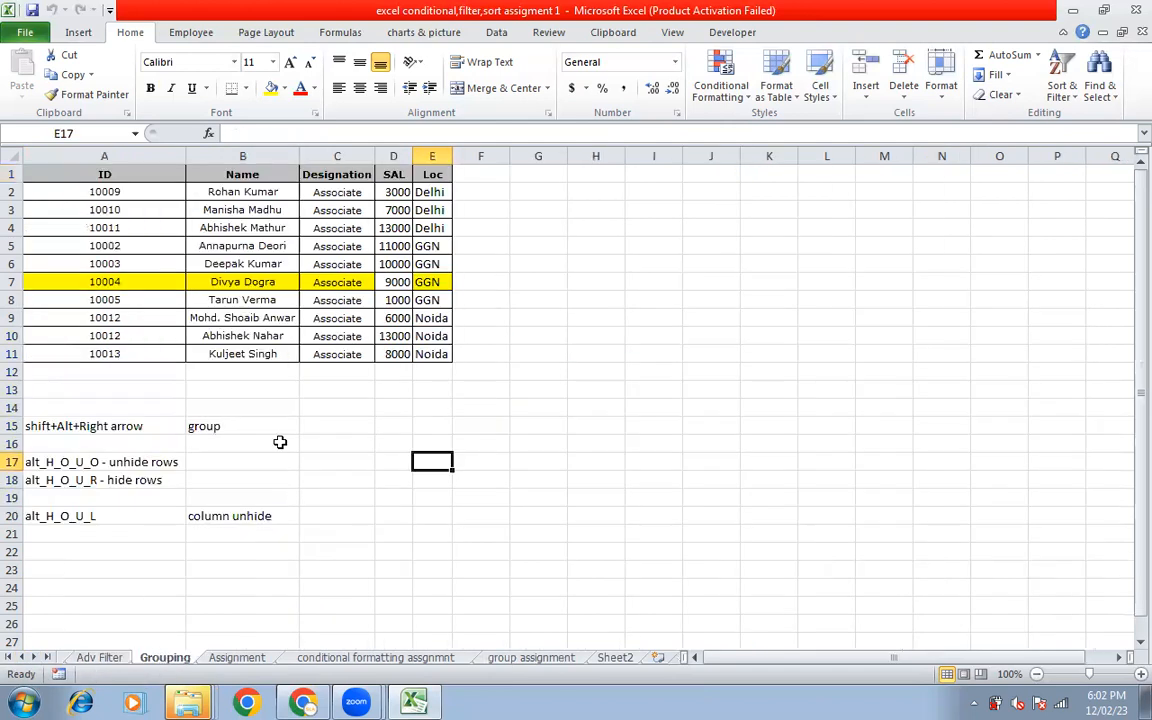
{"action": "left_click", "coordinate": [719, 290]}
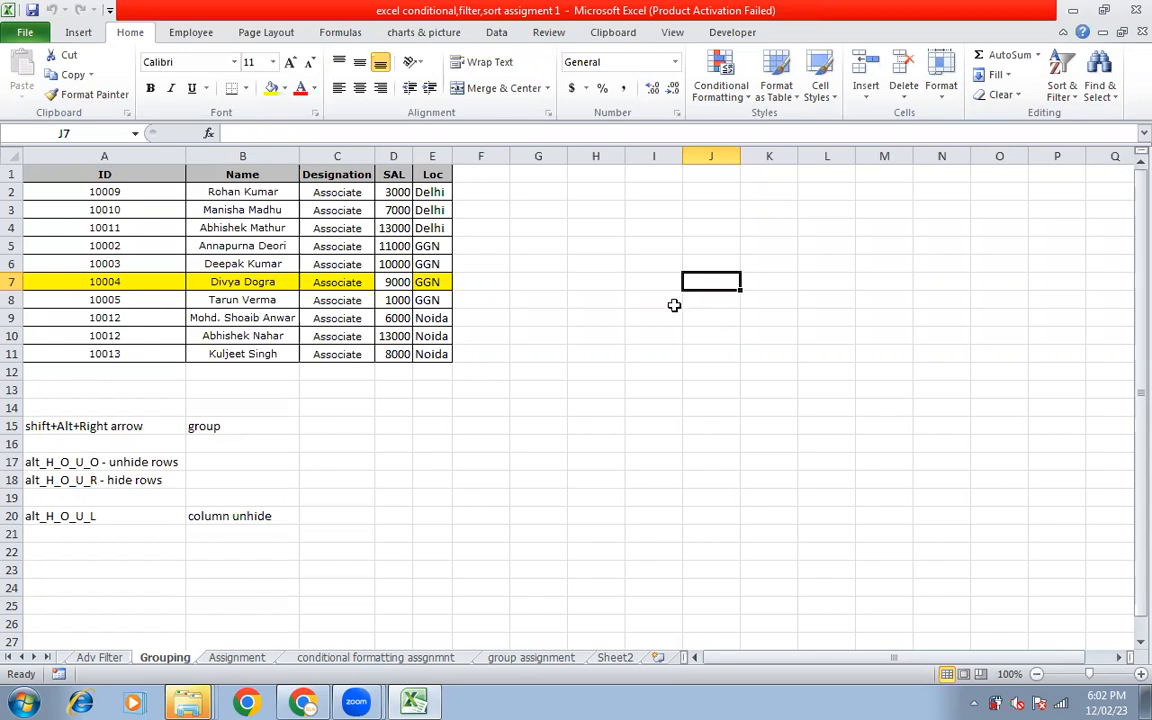
Hide the Name and Designation columns B:C and unhide them again through a selection spanning columns A to F.
{"action": "left_click_drag", "start_coordinate": [250, 156], "coordinate": [311, 156]}
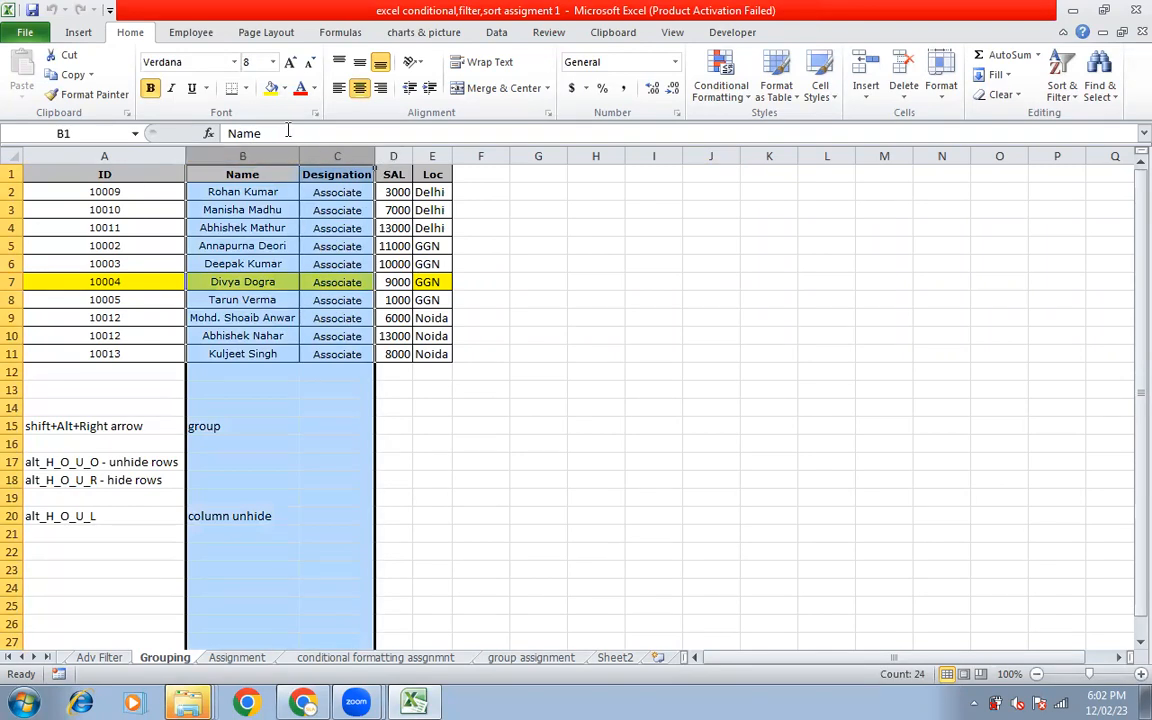
{"action": "right_click", "coordinate": [269, 161]}
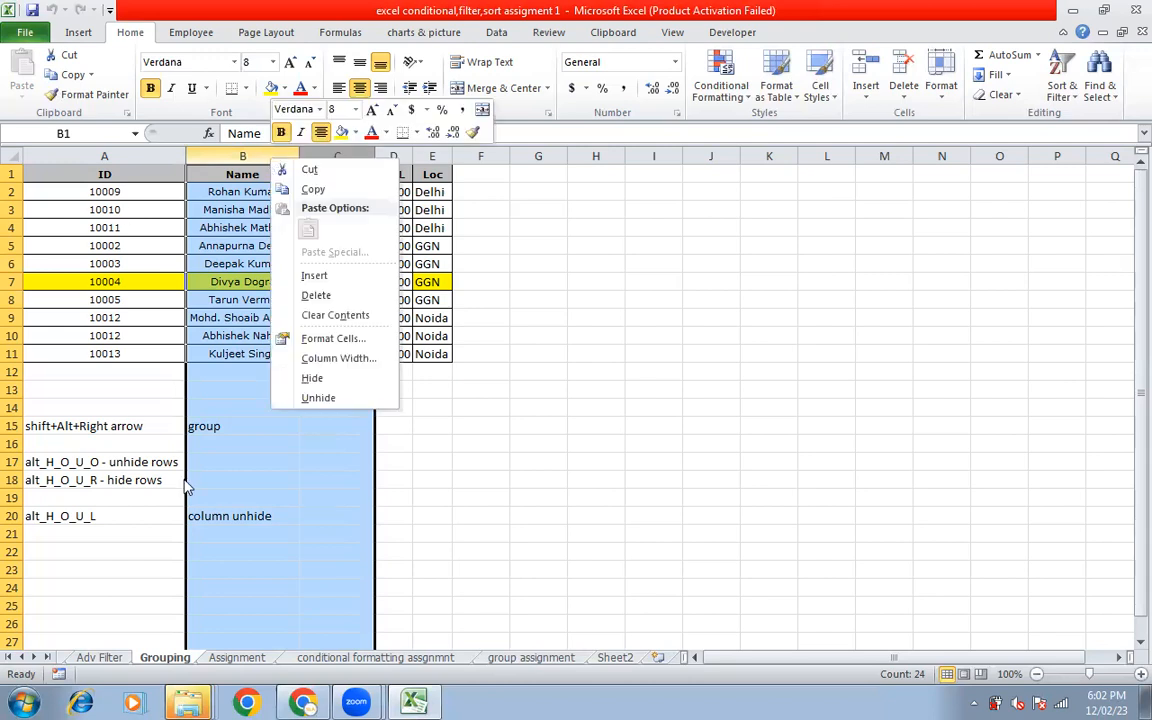
{"action": "left_click", "coordinate": [356, 379]}
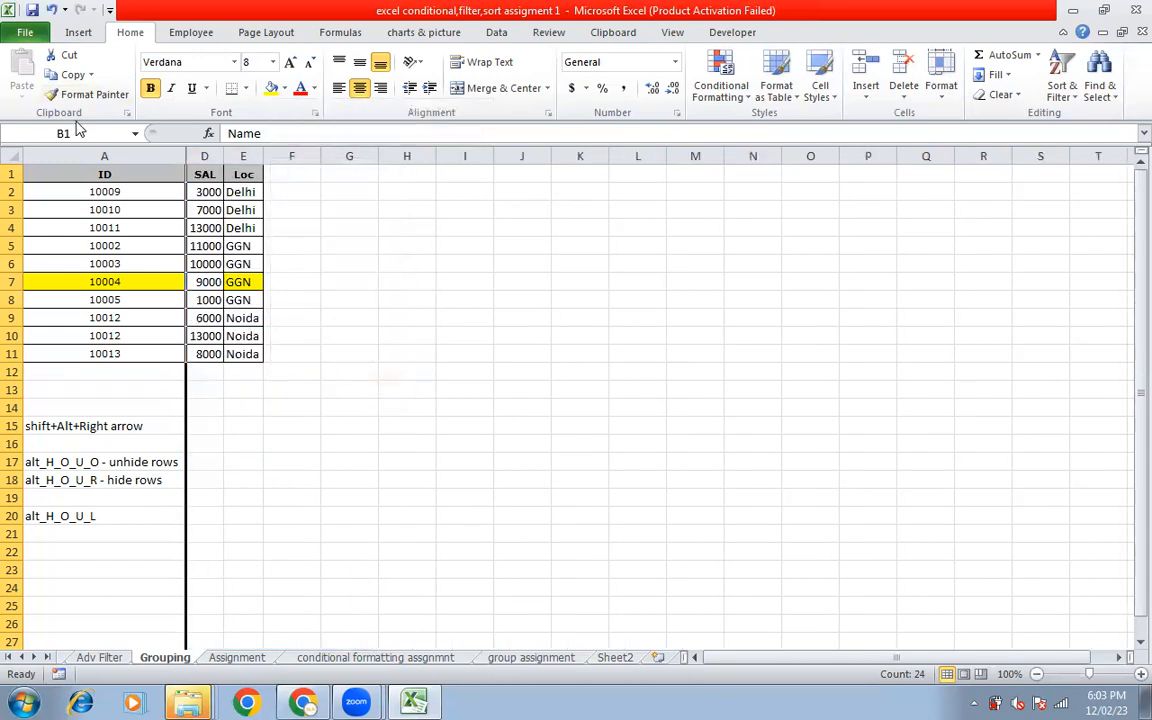
{"action": "left_click_drag", "start_coordinate": [156, 151], "coordinate": [291, 156]}
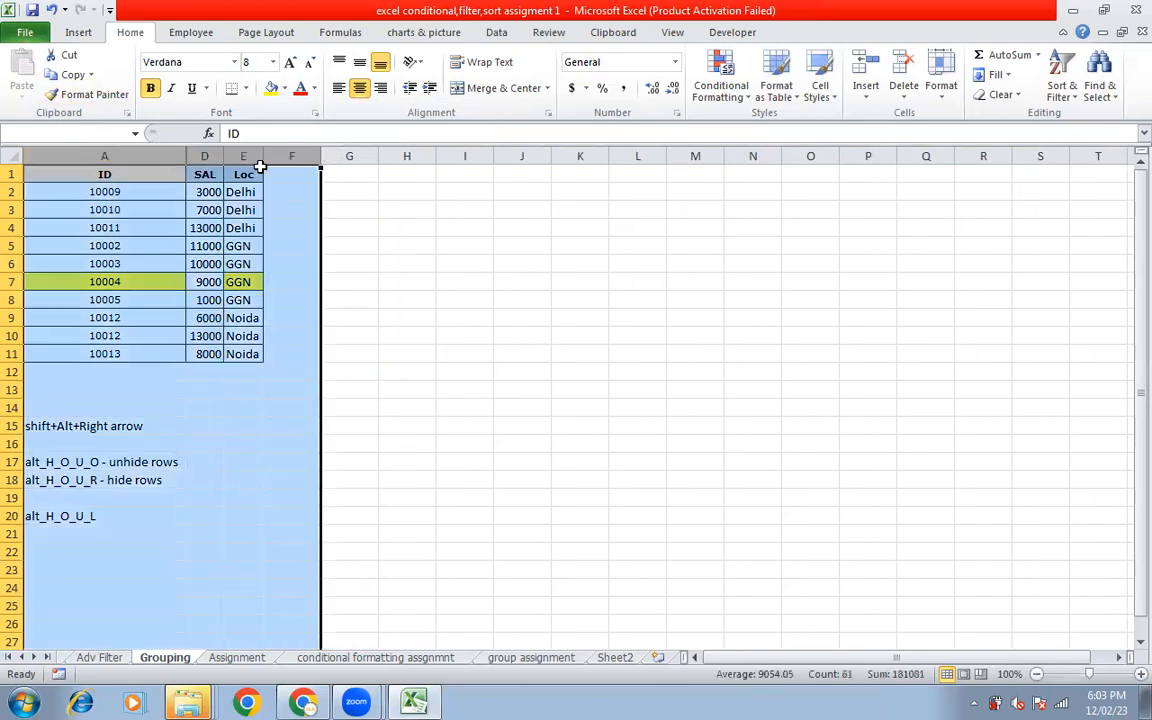
{"action": "right_click", "coordinate": [195, 300]}
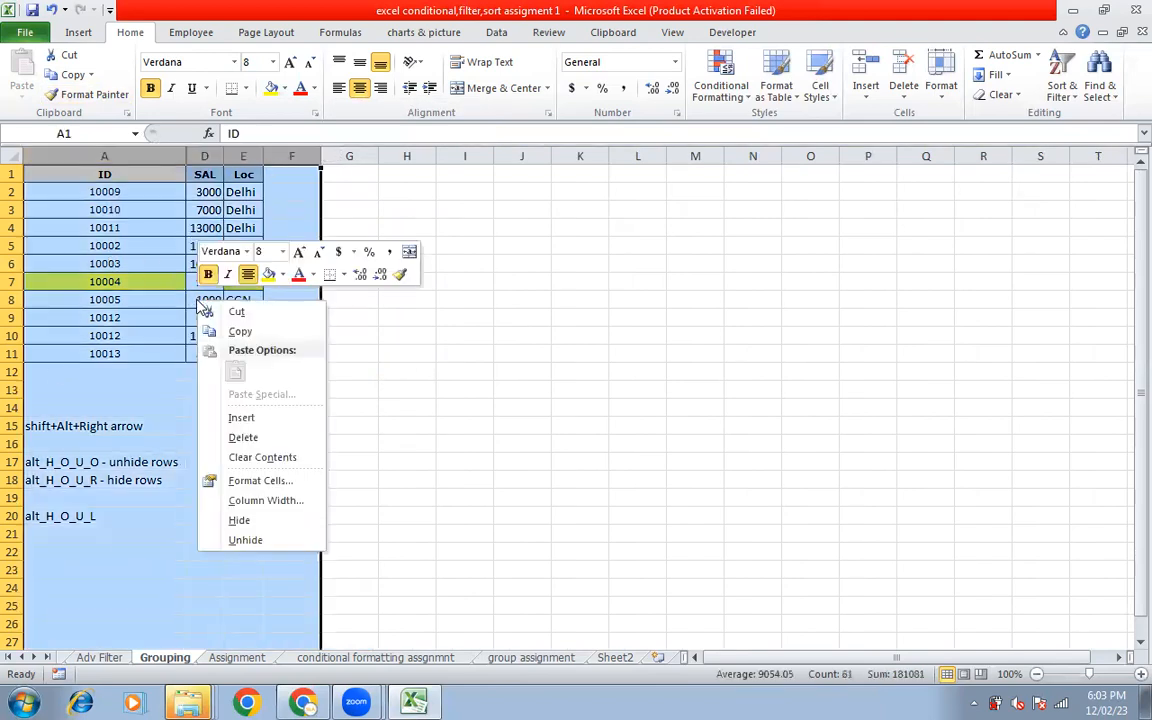
{"action": "left_click", "coordinate": [215, 540]}
{"action": "left_click", "coordinate": [218, 250]}
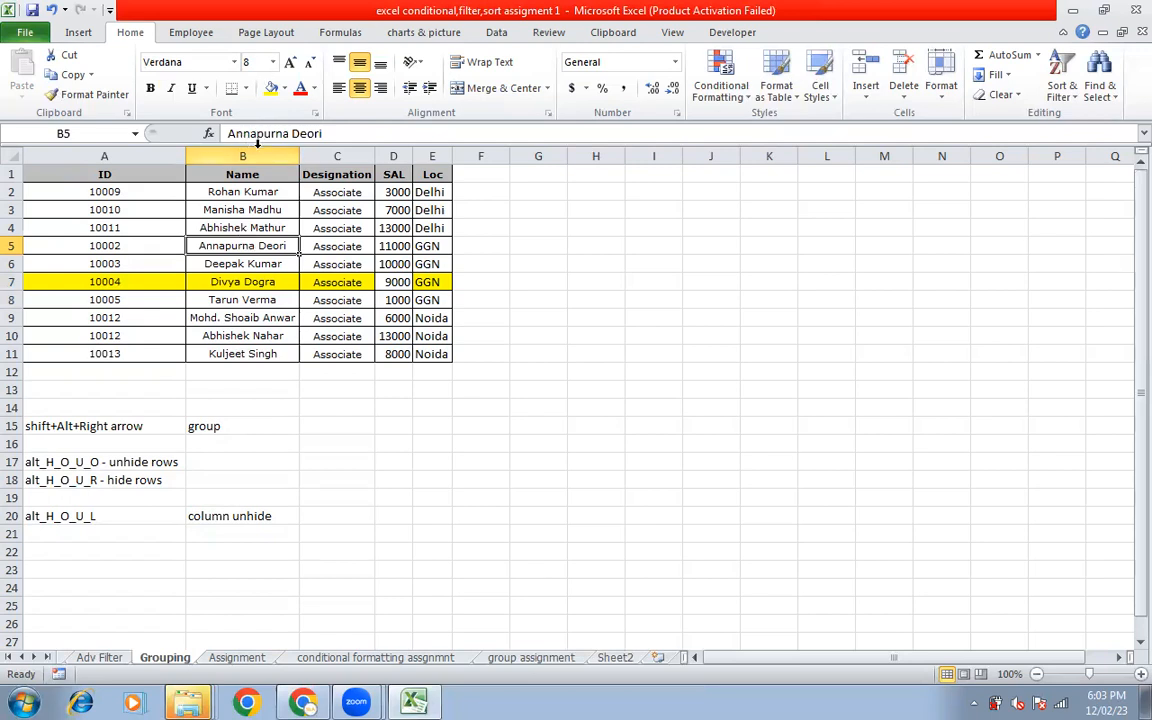
Group the Name and Designation columns B:C into an outline.
{"action": "left_click_drag", "start_coordinate": [255, 150], "coordinate": [337, 158]}
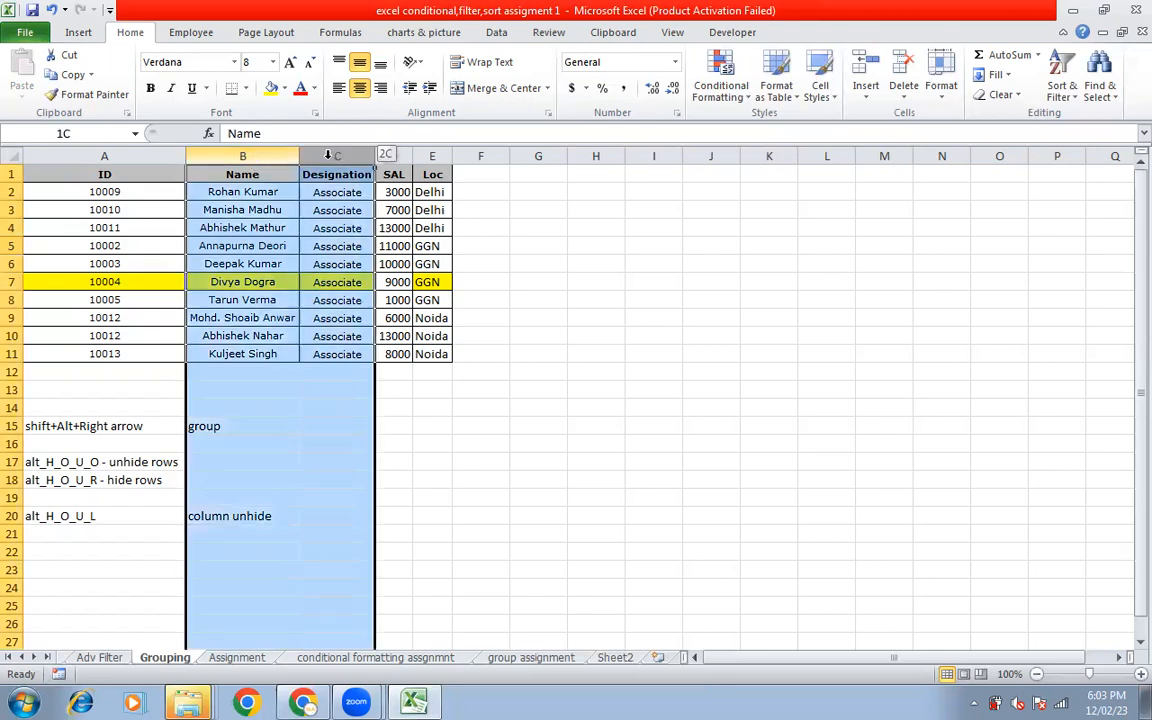
{"action": "left_click_drag", "start_coordinate": [311, 277], "coordinate": [315, 280]}
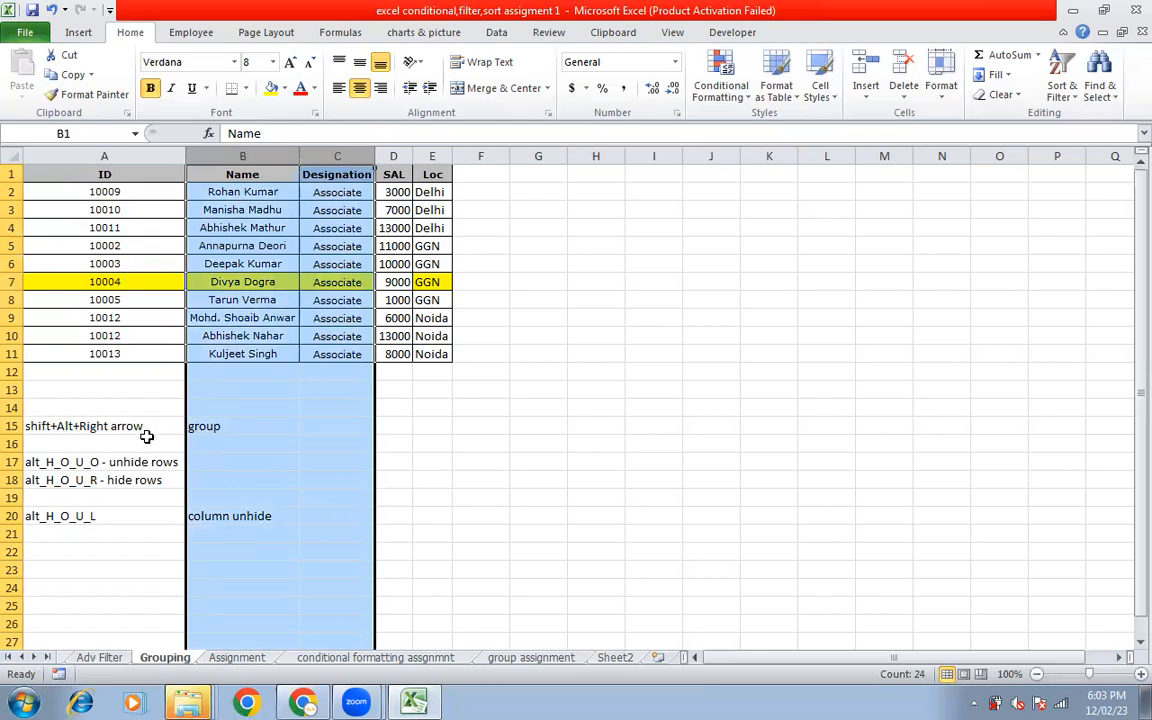
{"action": "key", "text": "shift+alt+Right"}
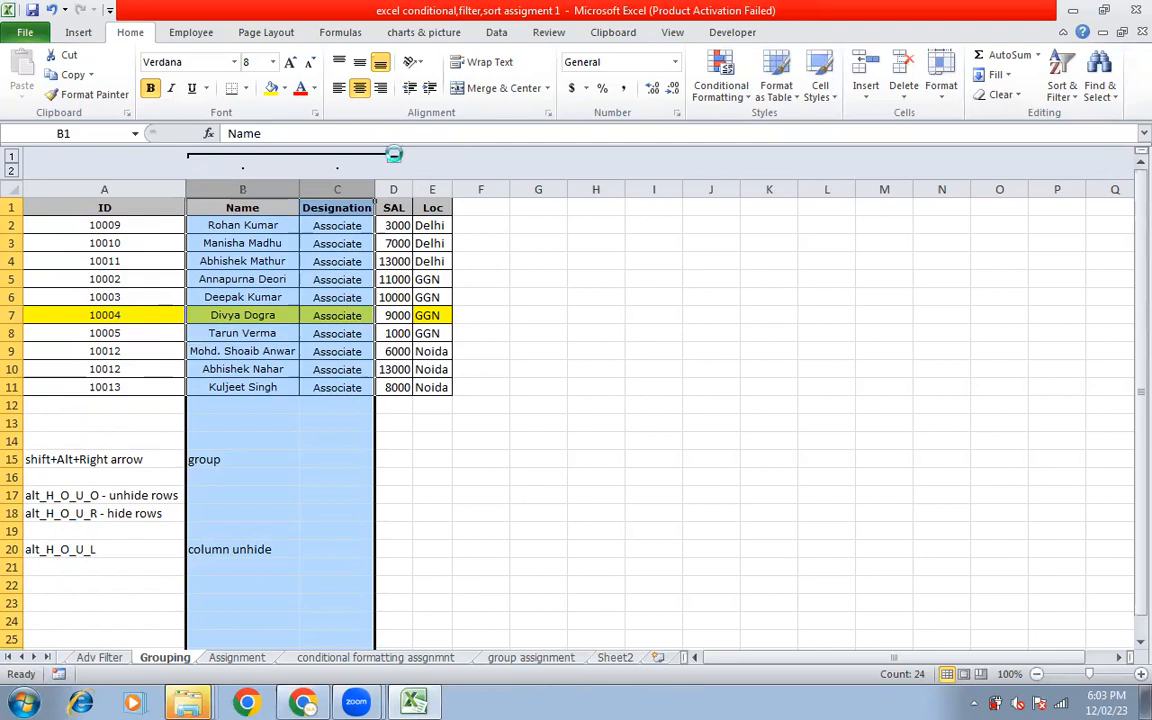
Collapse and expand the Name and Designation column group repeatedly, leaving it collapsed.
{"action": "left_click", "coordinate": [393, 159]}
{"action": "left_click", "coordinate": [205, 158]}
{"action": "left_click", "coordinate": [393, 158]}
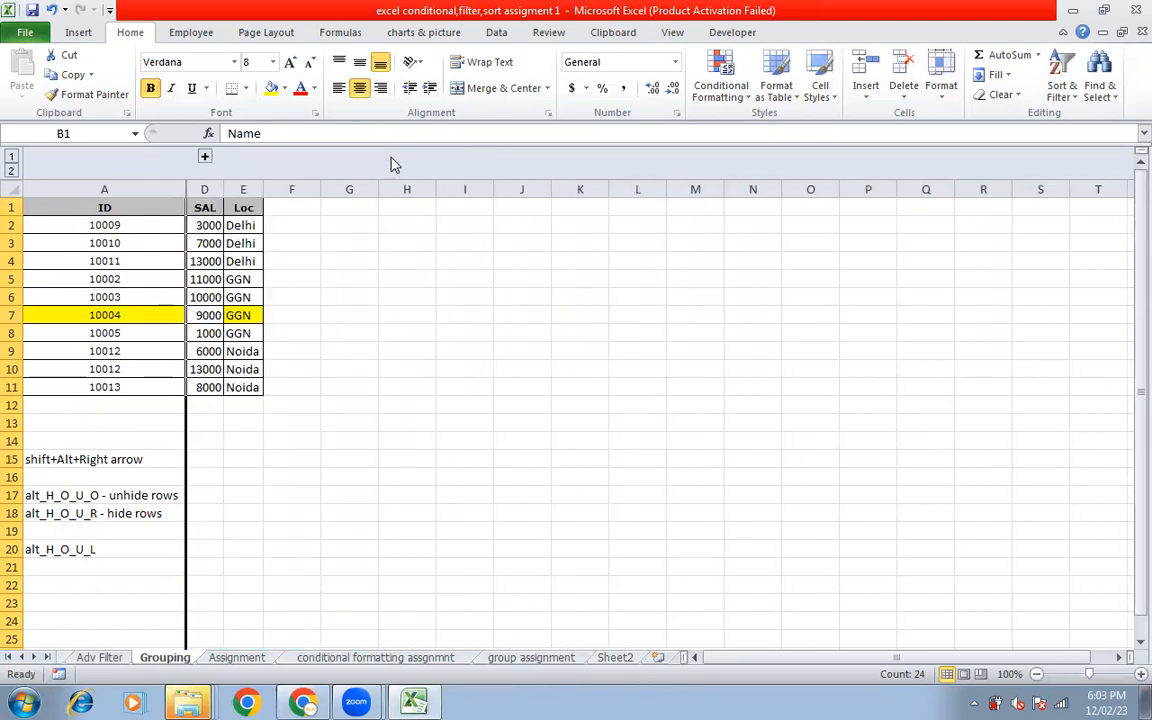
{"action": "left_click", "coordinate": [205, 158]}
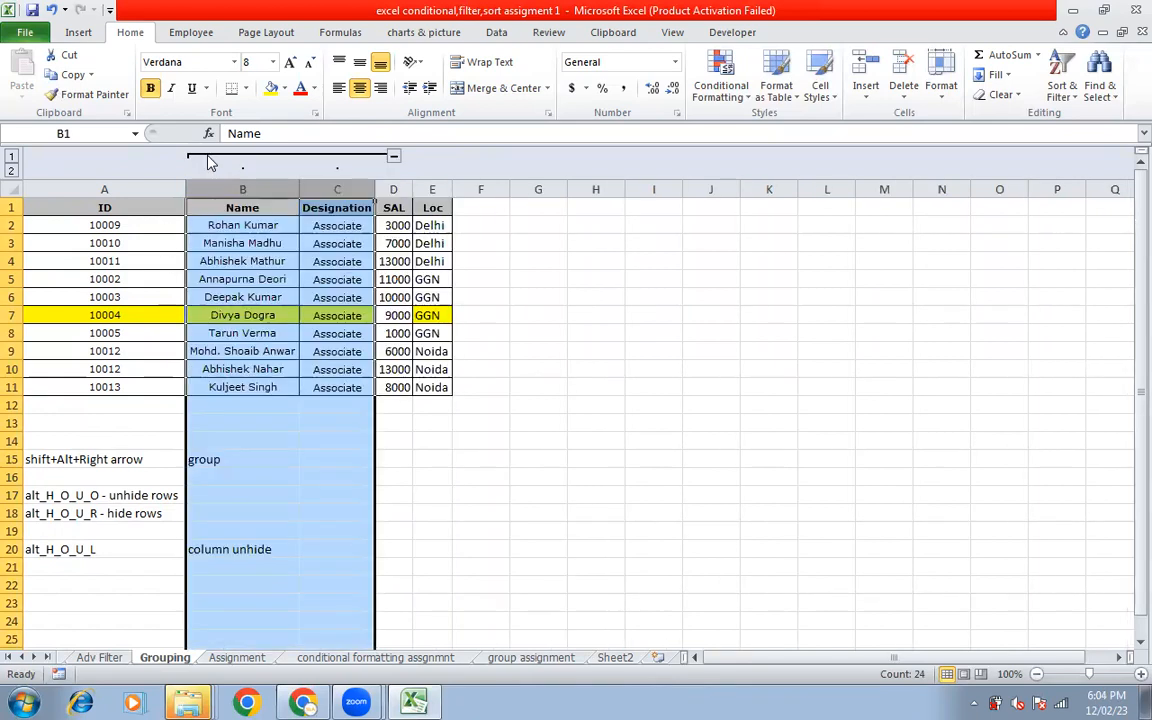
{"action": "left_click", "coordinate": [347, 244]}
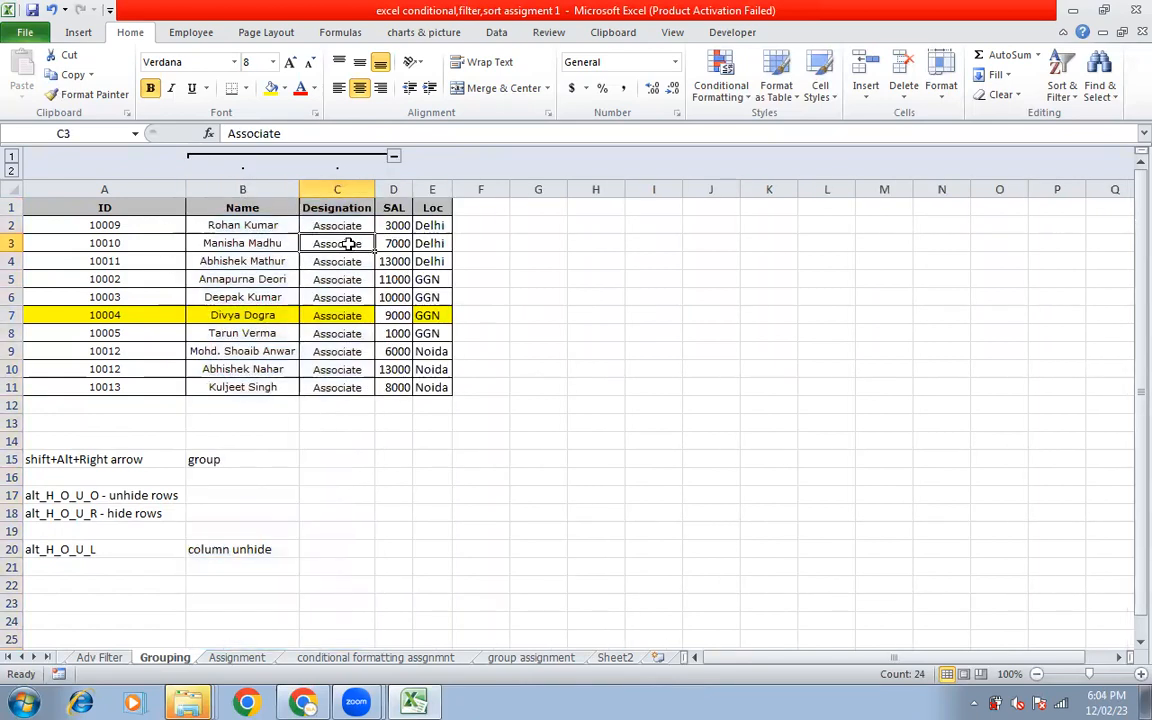
{"action": "left_click", "coordinate": [393, 157]}
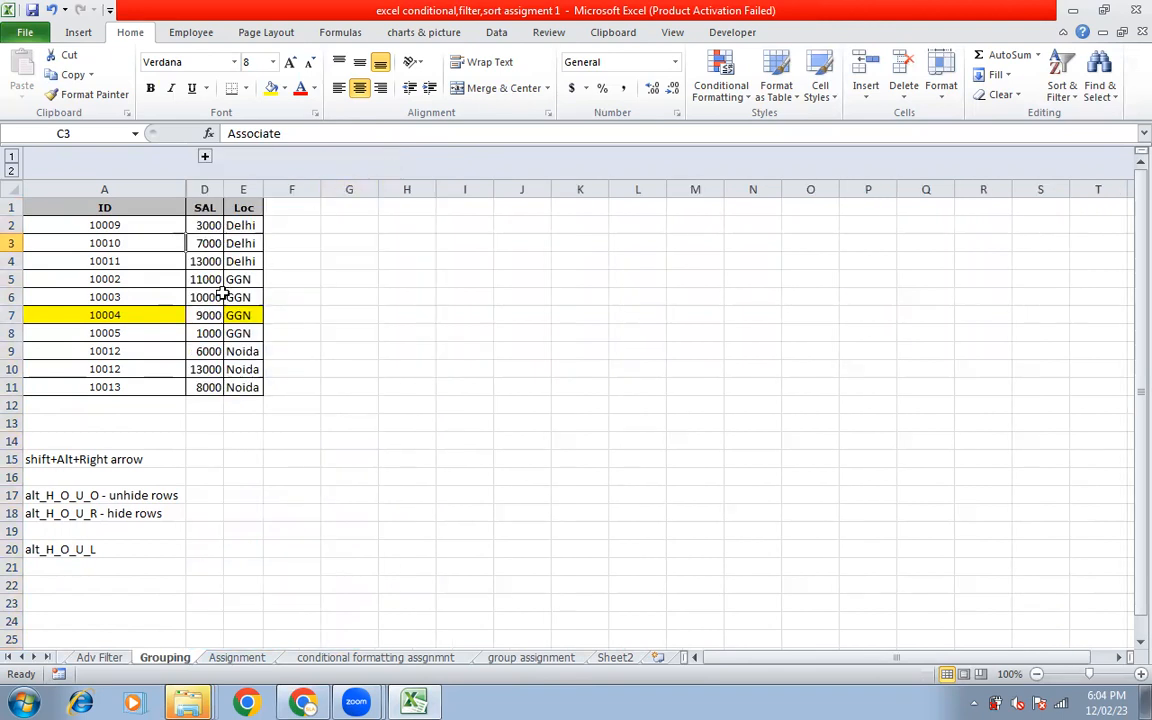
Group rows 3 and 4 of the employee table and collapse that row group.
{"action": "left_click", "coordinate": [14, 260]}
{"action": "left_click_drag", "start_coordinate": [14, 260], "coordinate": [12, 326]}
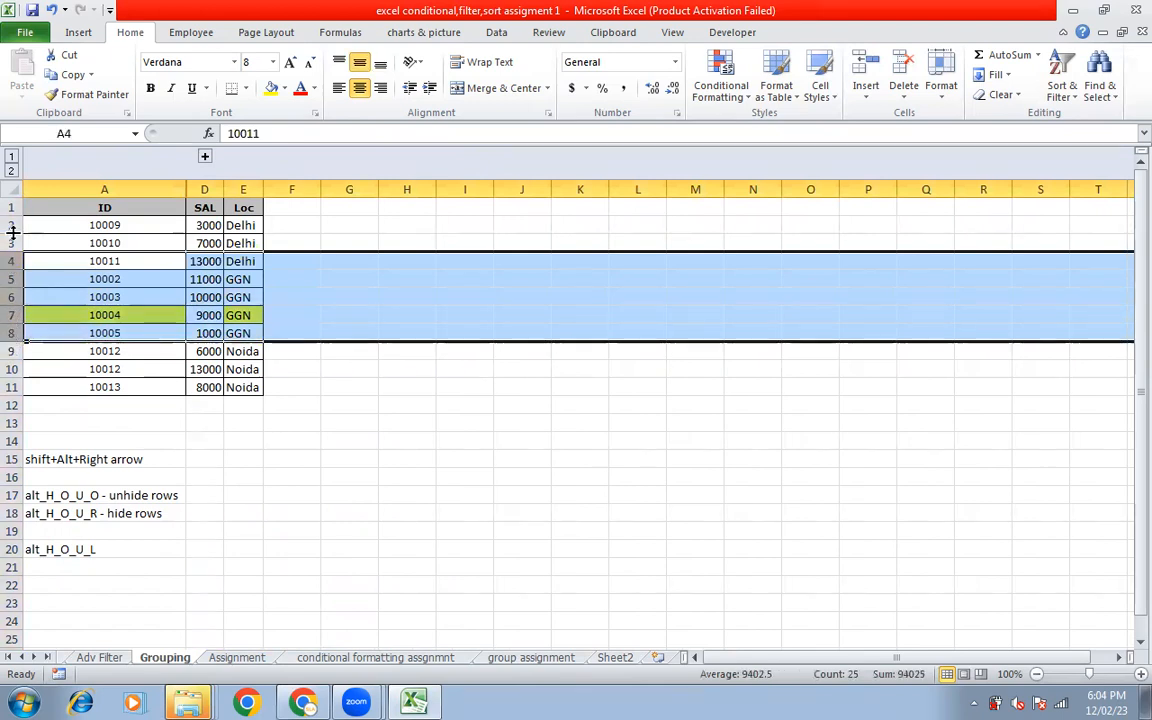
{"action": "left_click_drag", "start_coordinate": [12, 243], "coordinate": [12, 261]}
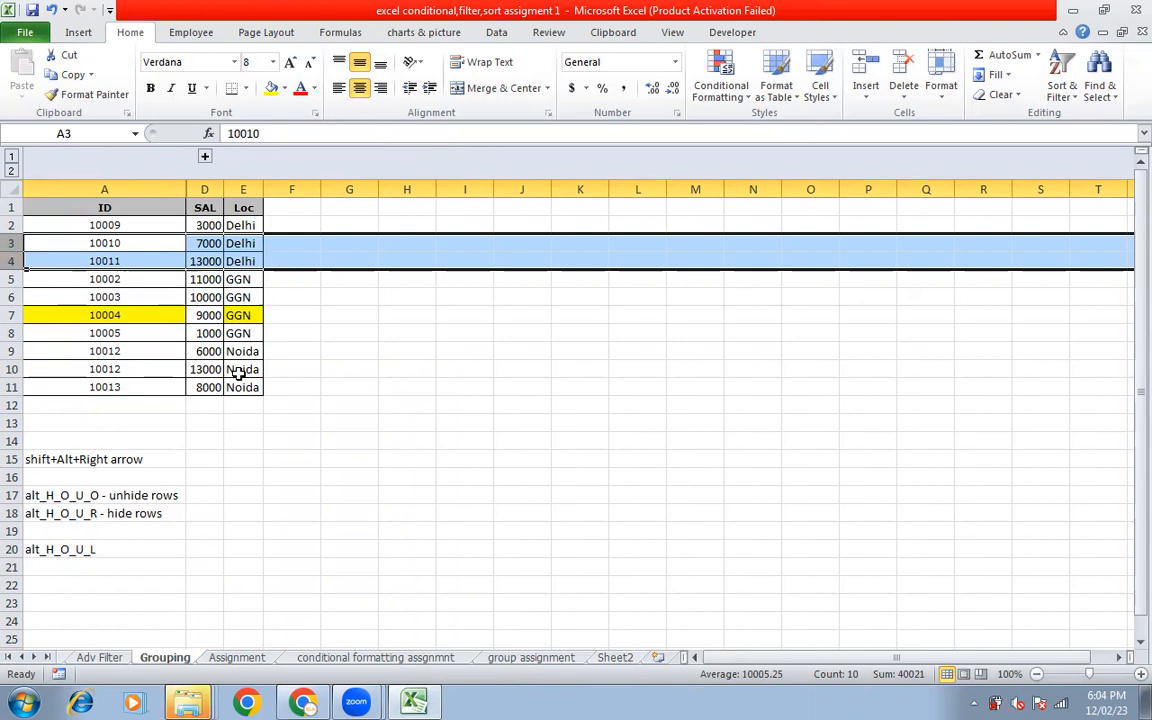
{"action": "key", "text": "shift+alt+Right"}
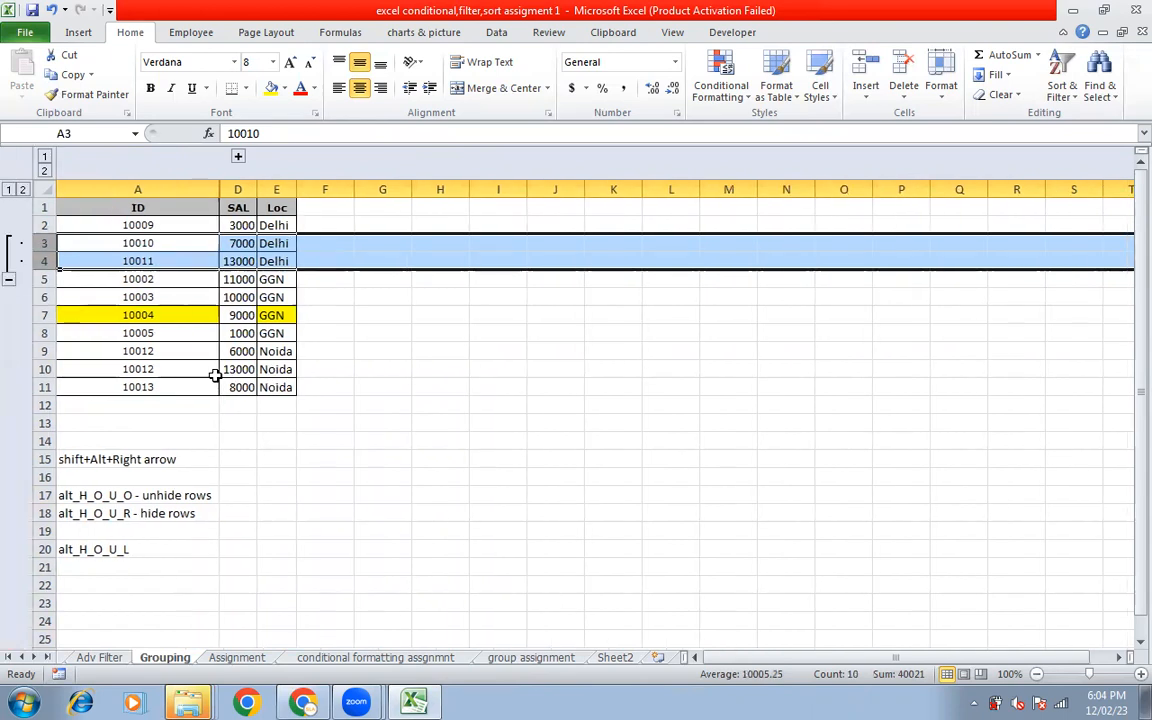
{"action": "left_click", "coordinate": [8, 279]}
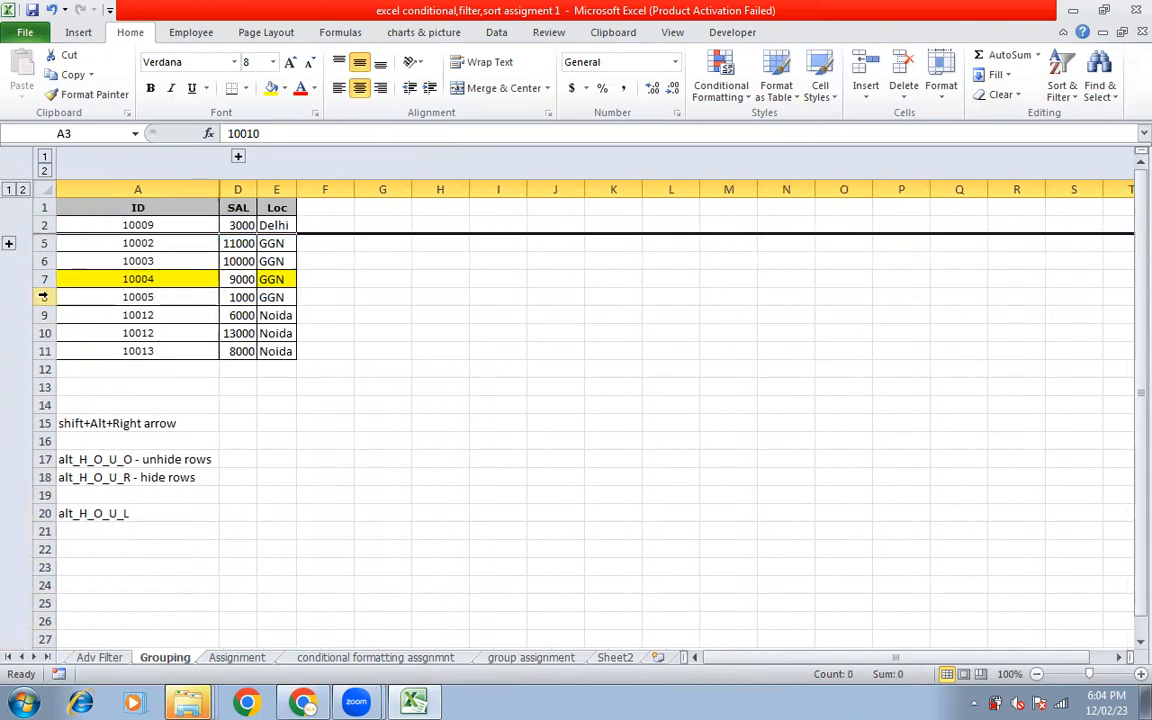
Group rows 6 to 8 and rows 10 to 11 of the employee table as separate outlines, collapsing each group.
{"action": "left_click_drag", "start_coordinate": [33, 258], "coordinate": [38, 313]}
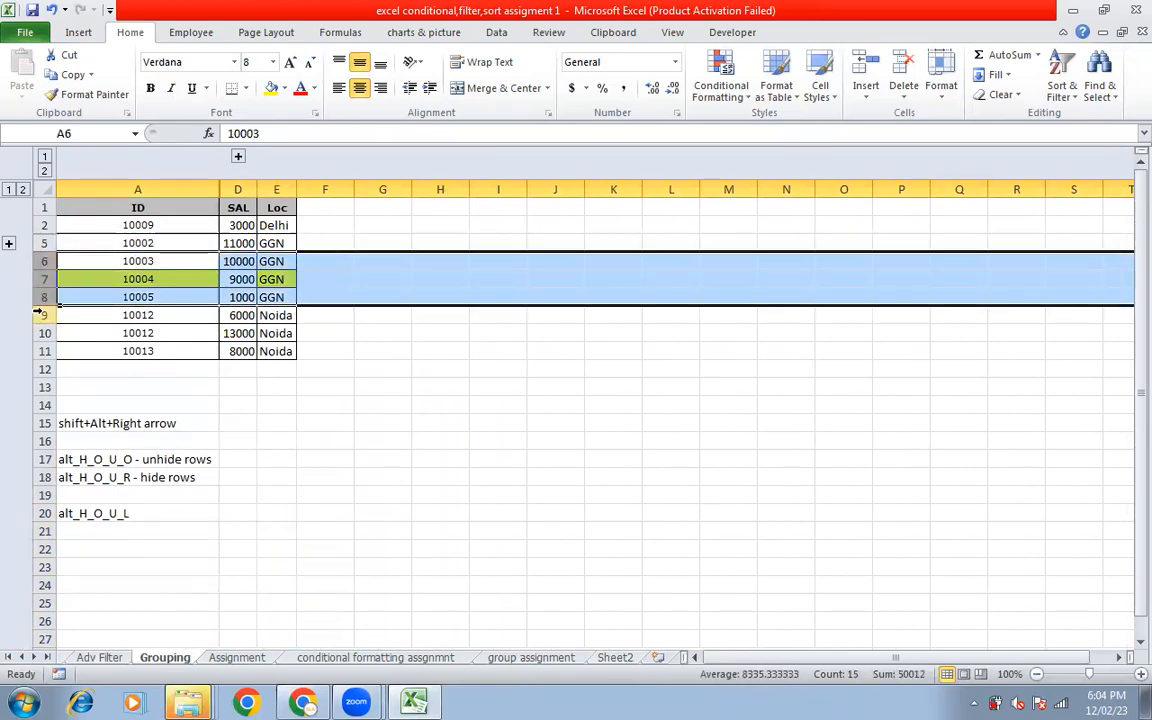
{"action": "key", "text": "shift+alt+Right"}
{"action": "left_click", "coordinate": [8, 290]}
{"action": "left_click_drag", "start_coordinate": [30, 279], "coordinate": [30, 294]}
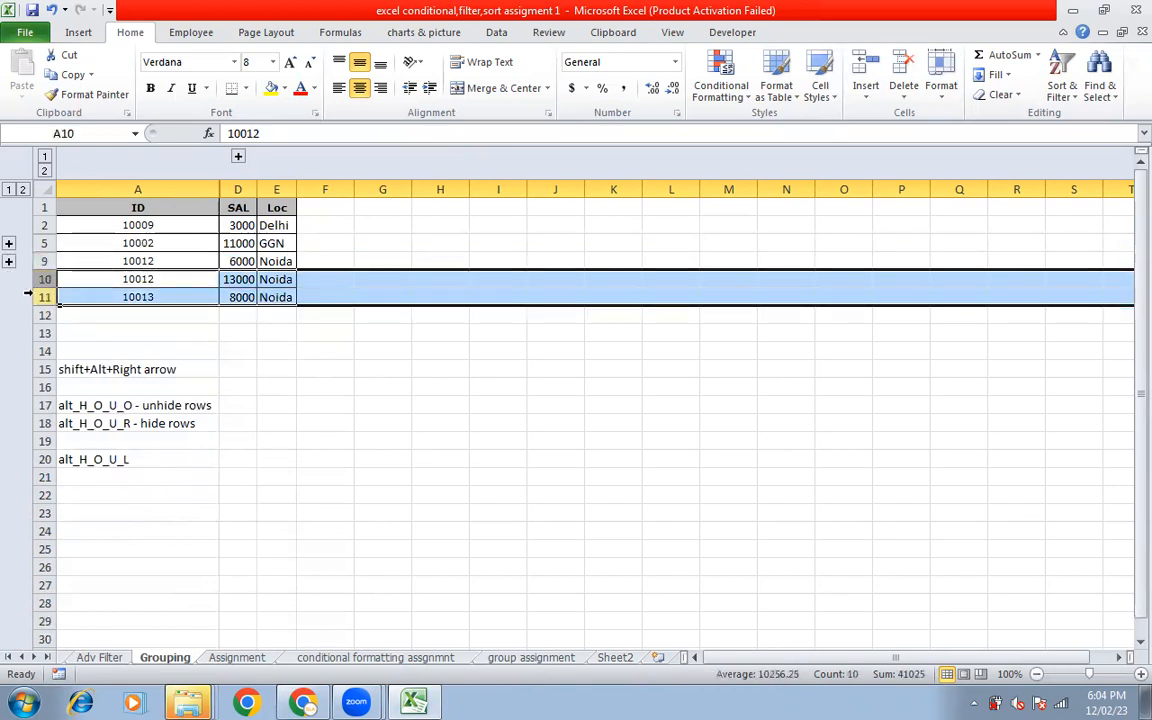
{"action": "key", "text": "shift+alt+Right"}
{"action": "left_click", "coordinate": [9, 316]}
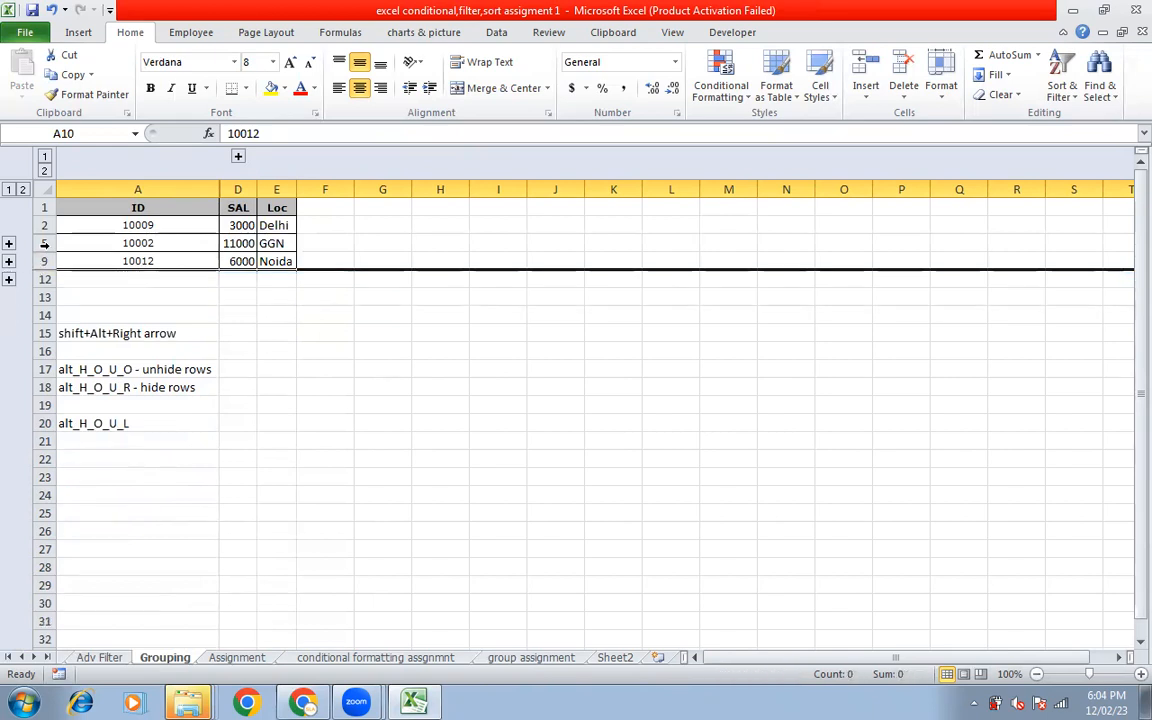
Expand, collapse and re-expand all row groups at once using the outline levels, and expand the Name and Designation column group.
{"action": "left_click", "coordinate": [22, 190]}
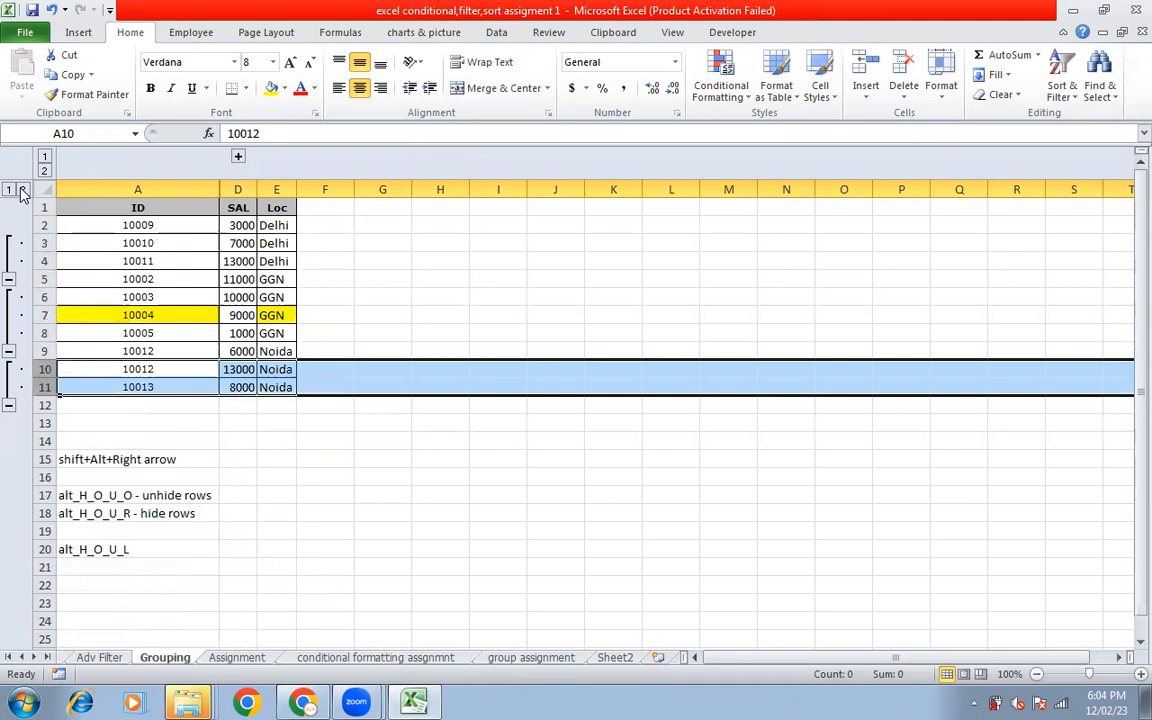
{"action": "left_click", "coordinate": [8, 190]}
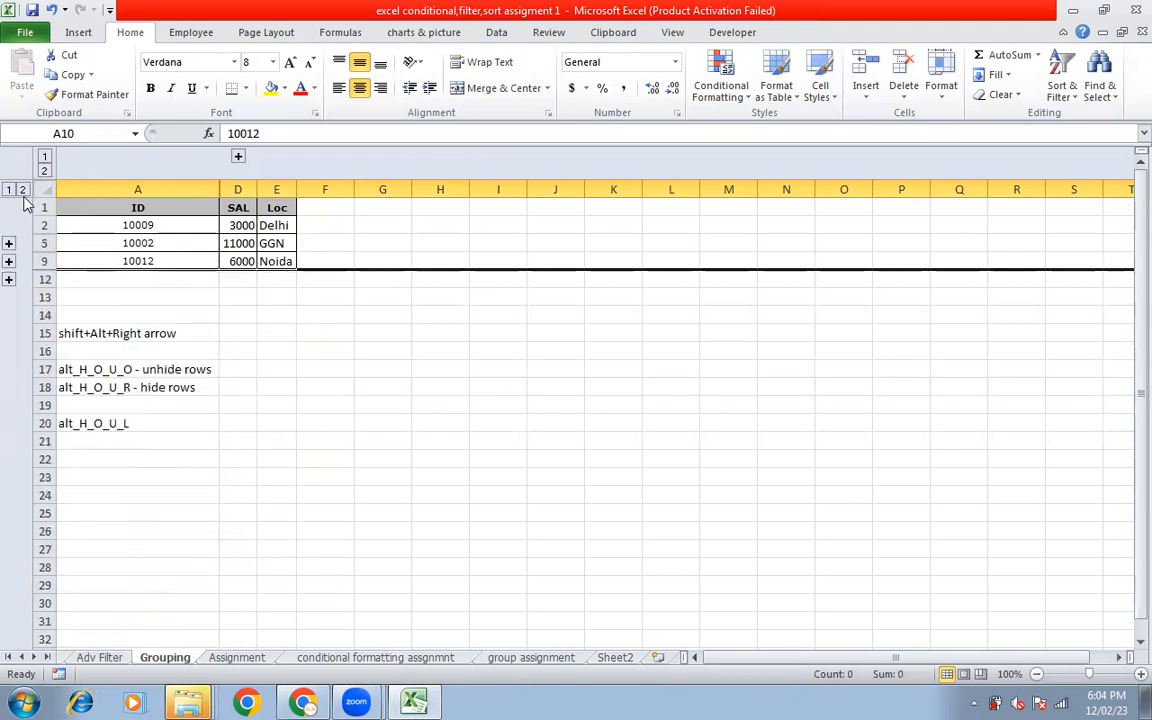
{"action": "left_click", "coordinate": [21, 190]}
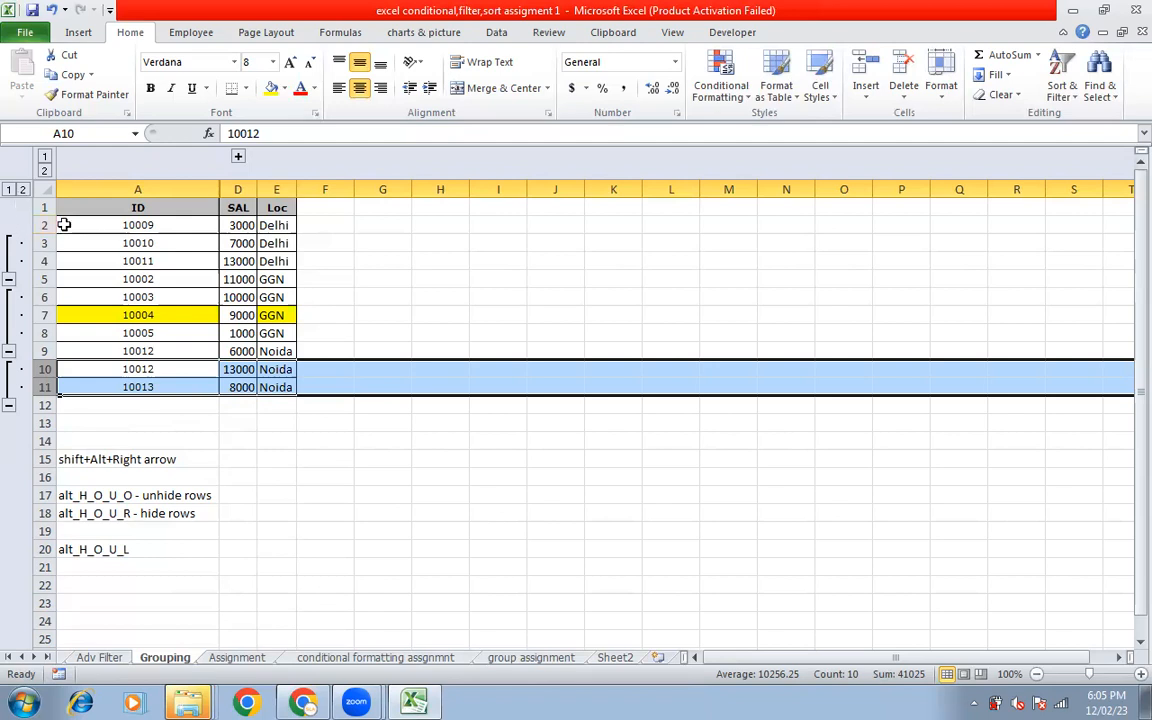
{"action": "left_click", "coordinate": [238, 156]}
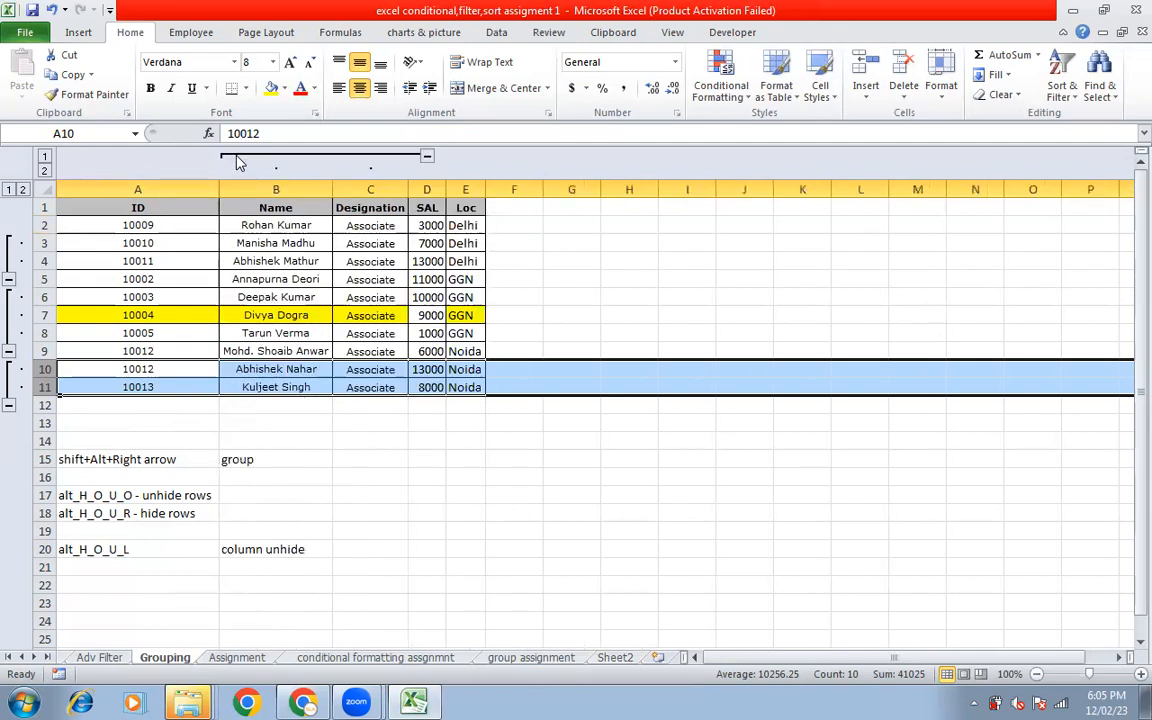
Ungroup columns A to E and rows 1 to 11 to remove all outlines from the employee table.
{"action": "left_click_drag", "start_coordinate": [175, 189], "coordinate": [476, 213]}
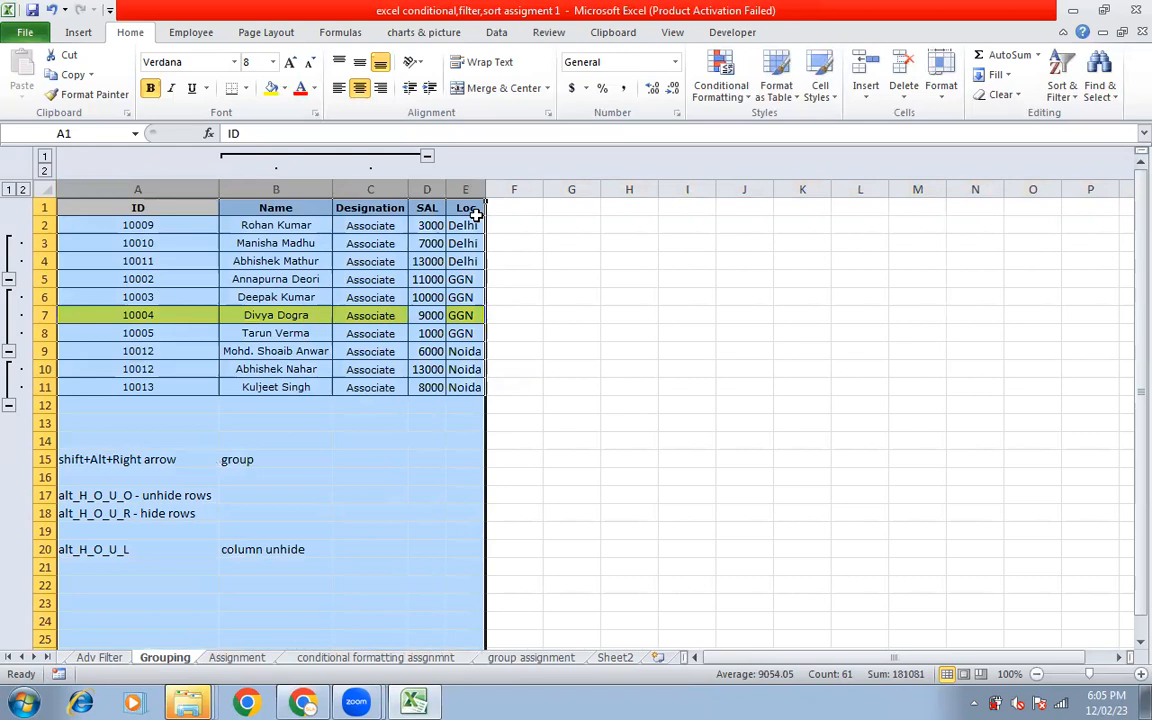
{"action": "key", "text": "shift+alt+Left"}
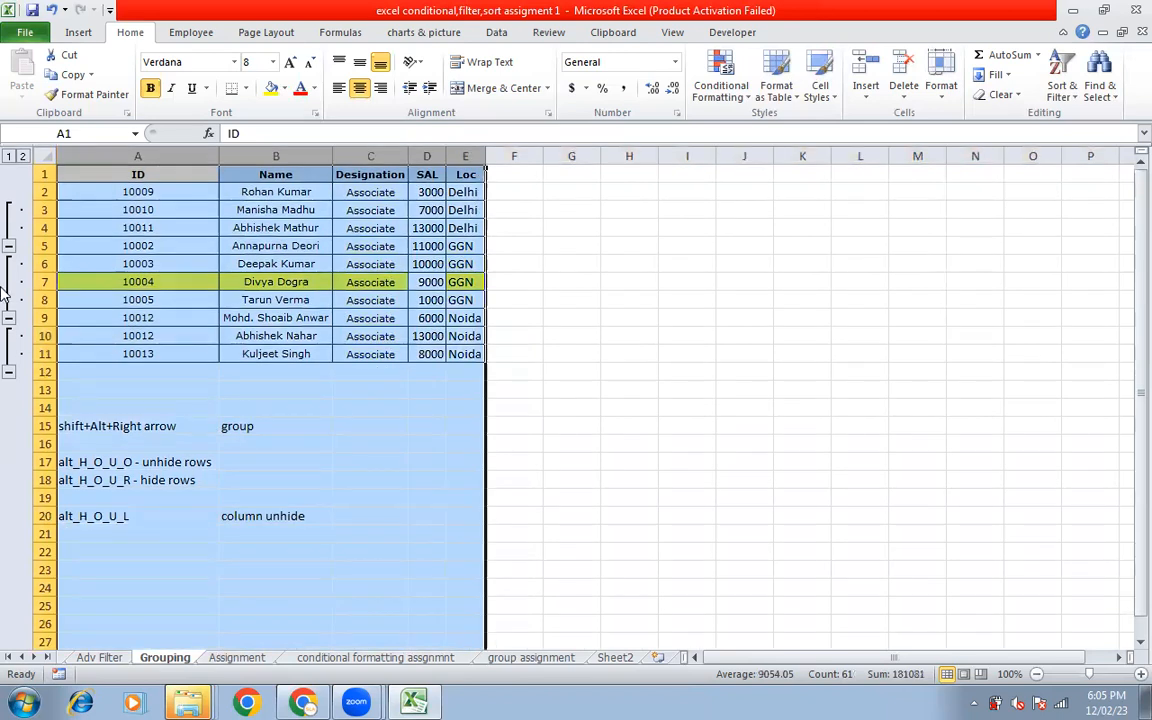
{"action": "left_click_drag", "start_coordinate": [45, 174], "coordinate": [45, 352]}
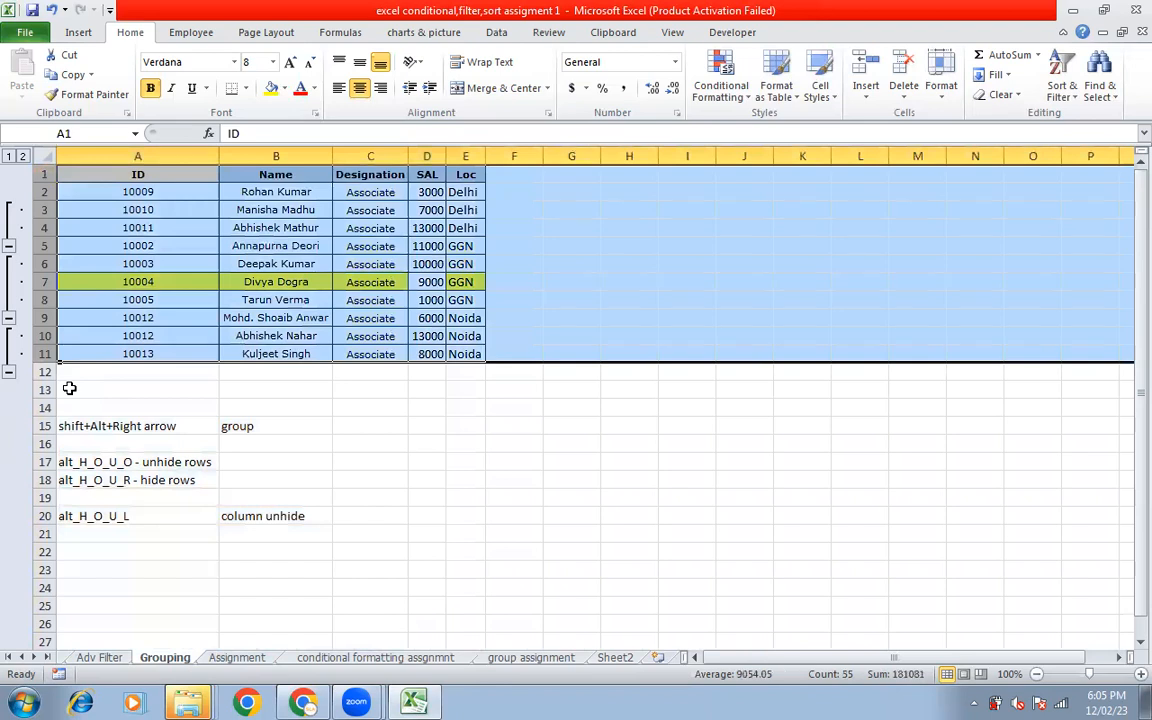
{"action": "key", "text": "shift+alt+Left"}
{"action": "left_click", "coordinate": [110, 282]}
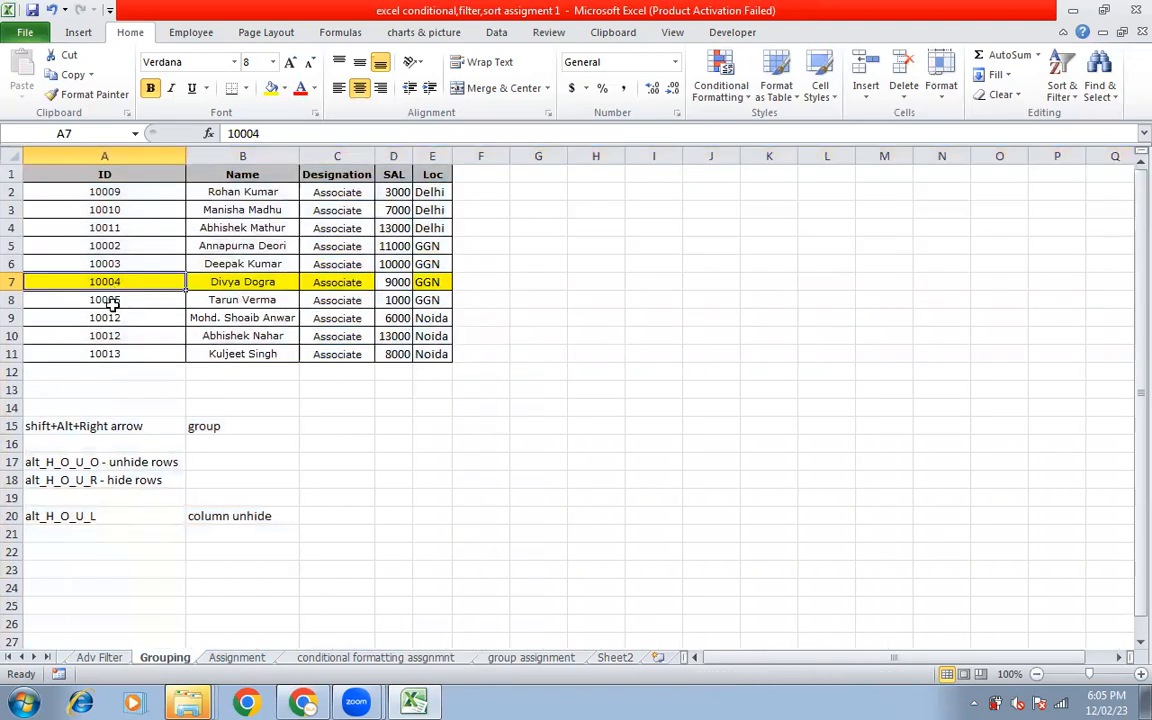
{"action": "left_click", "coordinate": [252, 264]}
{"action": "left_click", "coordinate": [90, 174]}
{"action": "left_click_drag", "start_coordinate": [287, 166], "coordinate": [422, 355]}
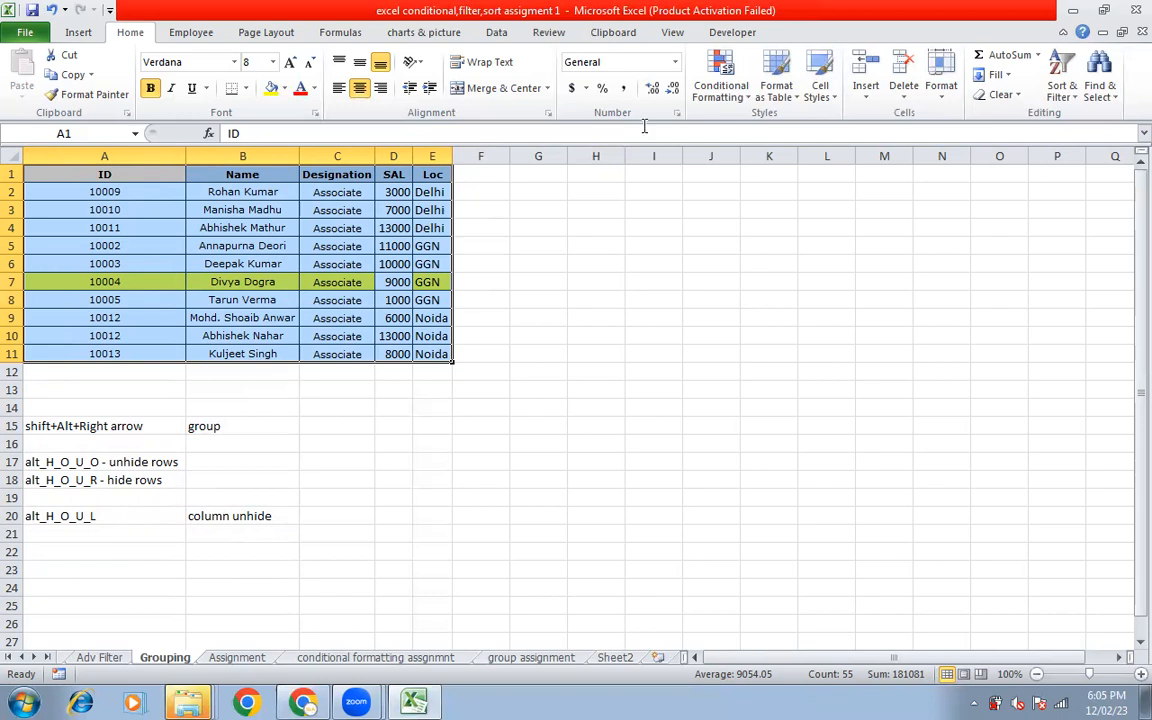
Review the four tasks in rows 16 to 19 of the Assignment sheet against the employee table and the criteria range G1:H2.
{"action": "left_click", "coordinate": [237, 657]}
{"action": "left_click", "coordinate": [847, 227]}
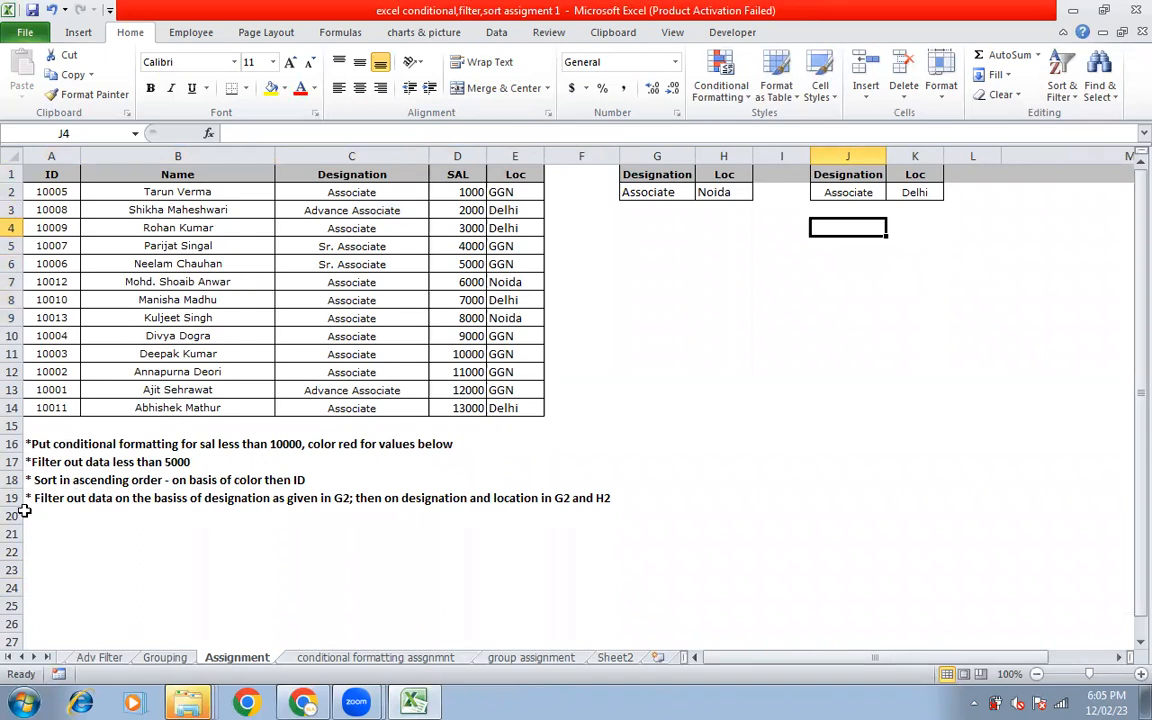
{"action": "left_click_drag", "start_coordinate": [15, 448], "coordinate": [13, 498]}
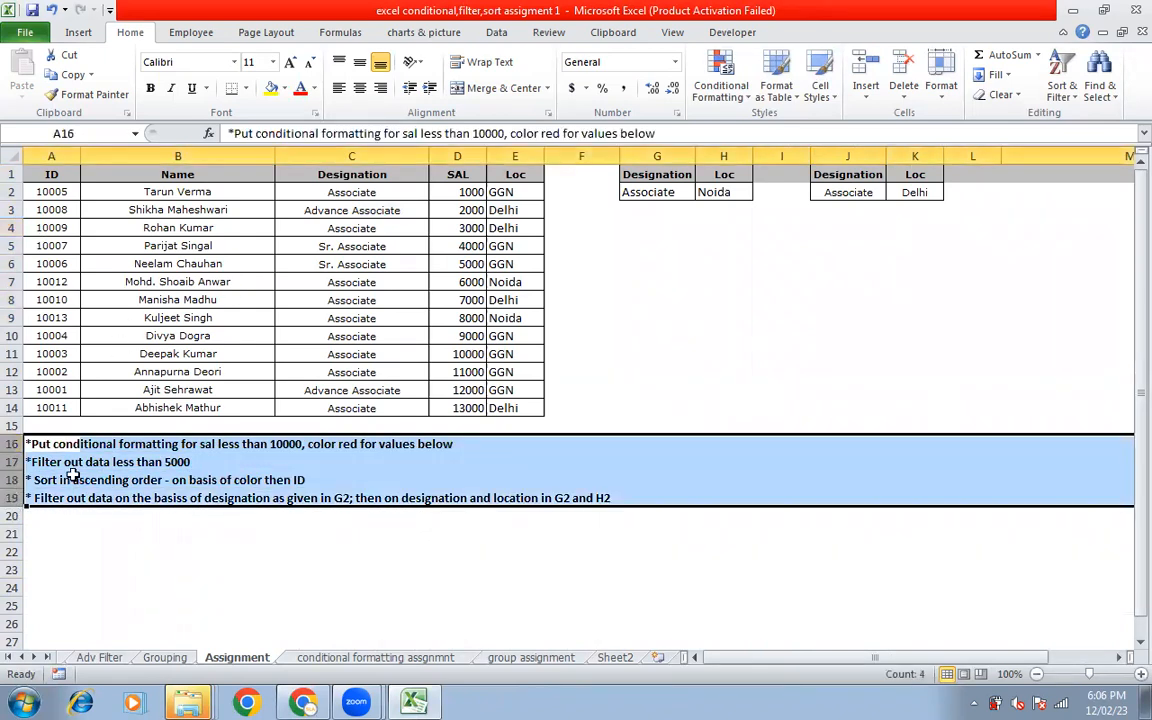
{"action": "left_click", "coordinate": [100, 445]}
{"action": "left_click_drag", "start_coordinate": [40, 175], "coordinate": [512, 409]}
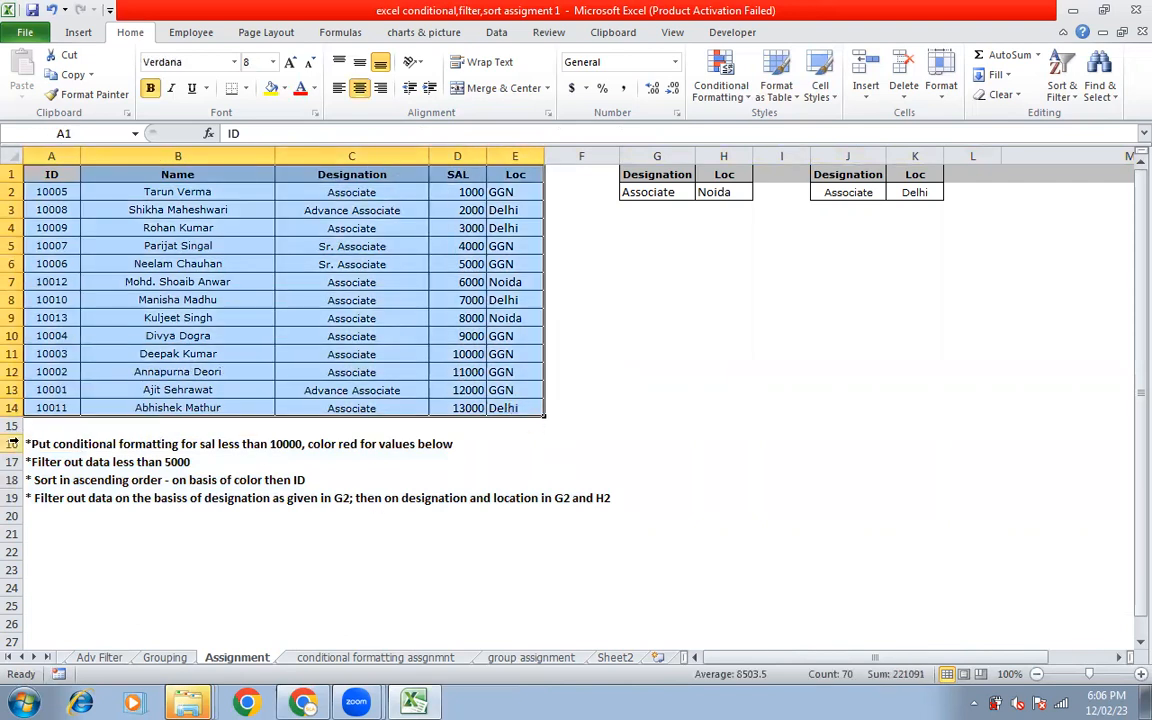
{"action": "left_click", "coordinate": [11, 444]}
{"action": "left_click", "coordinate": [12, 462]}
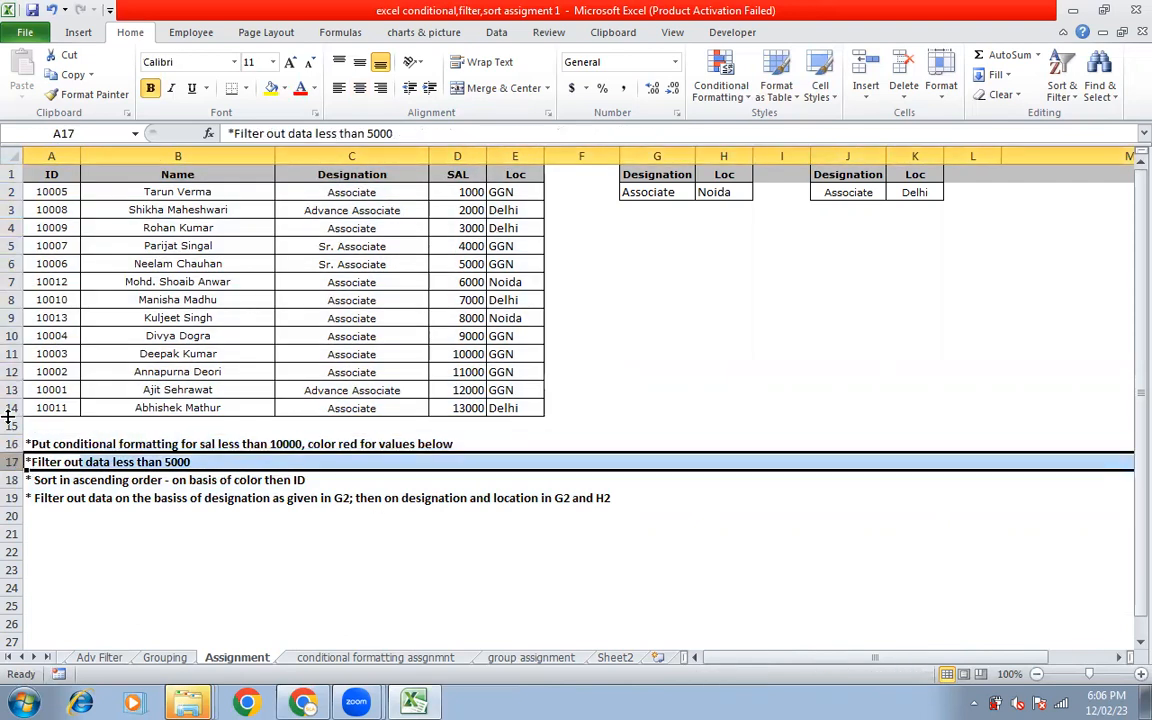
{"action": "left_click_drag", "start_coordinate": [40, 175], "coordinate": [522, 404]}
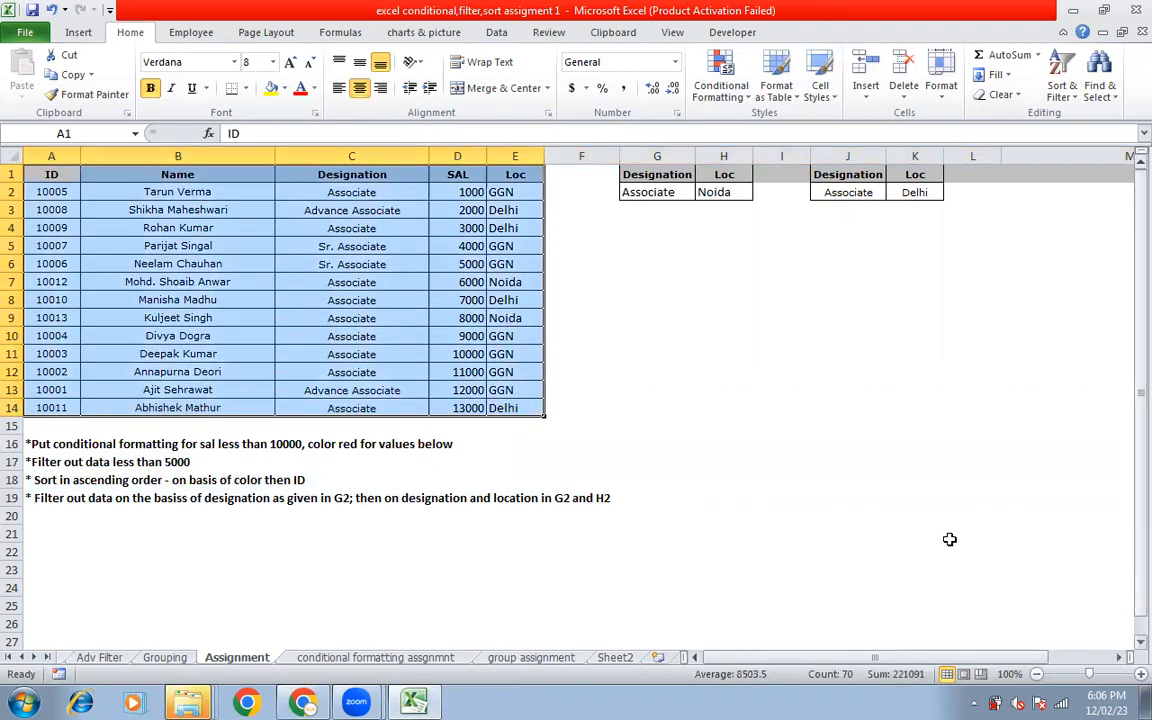
{"action": "left_click", "coordinate": [12, 444]}
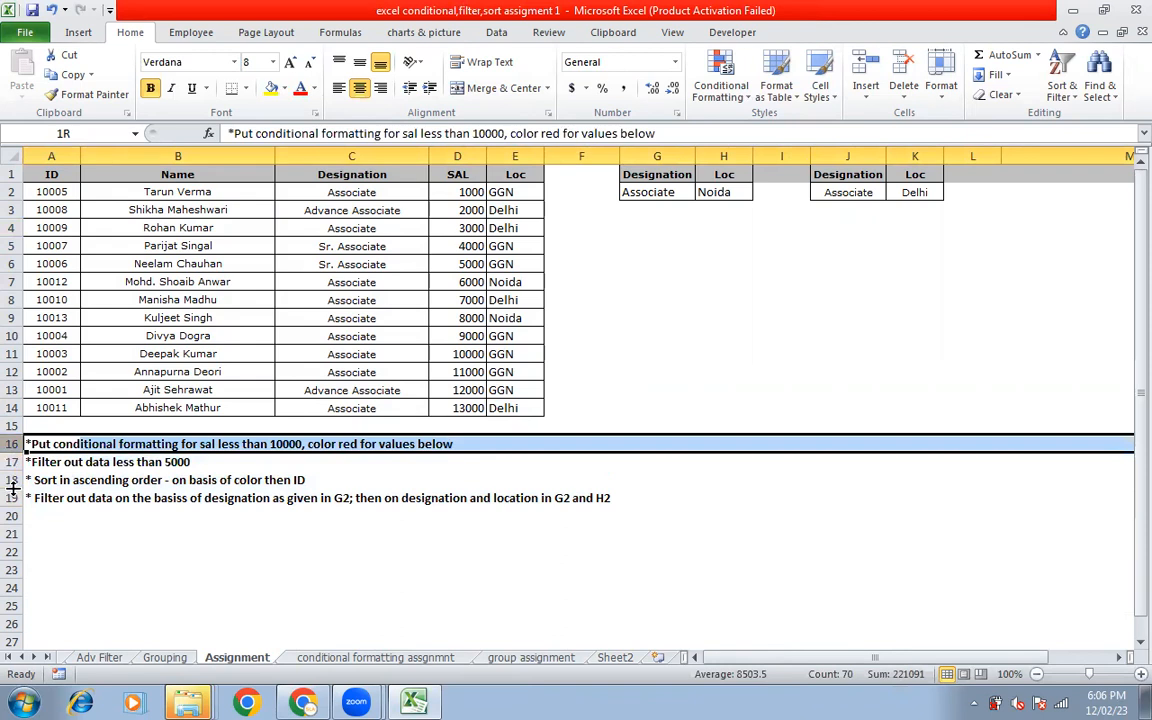
{"action": "left_click", "coordinate": [12, 480]}
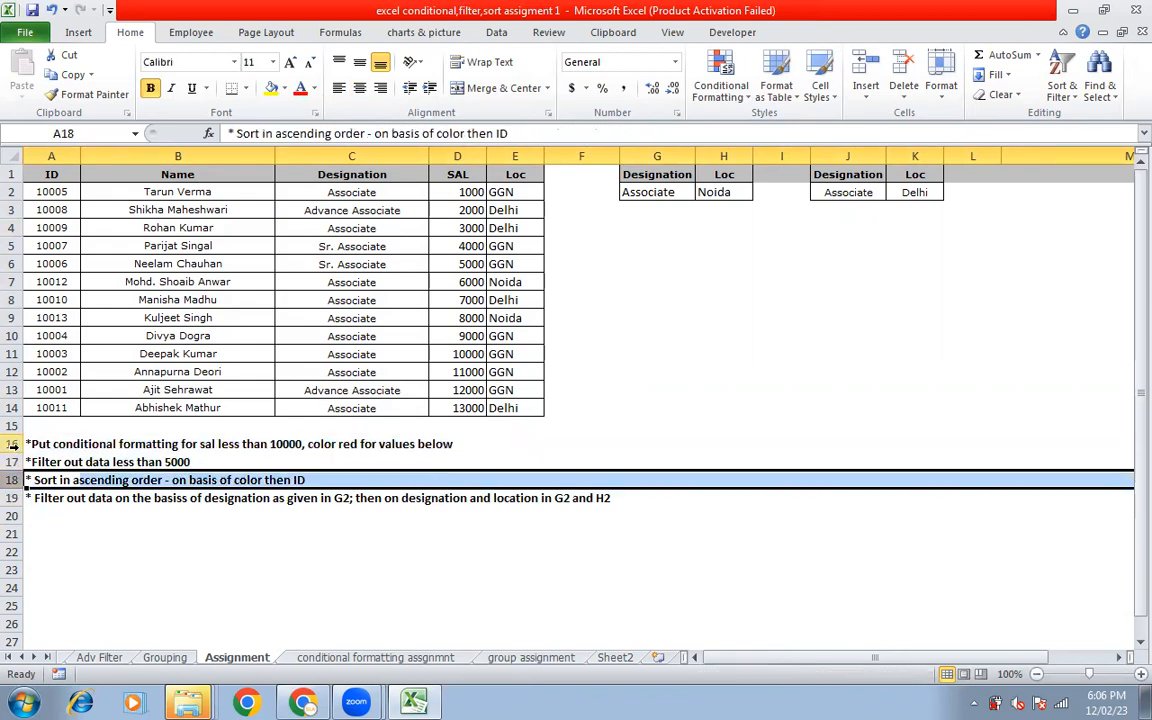
{"action": "left_click", "coordinate": [14, 462]}
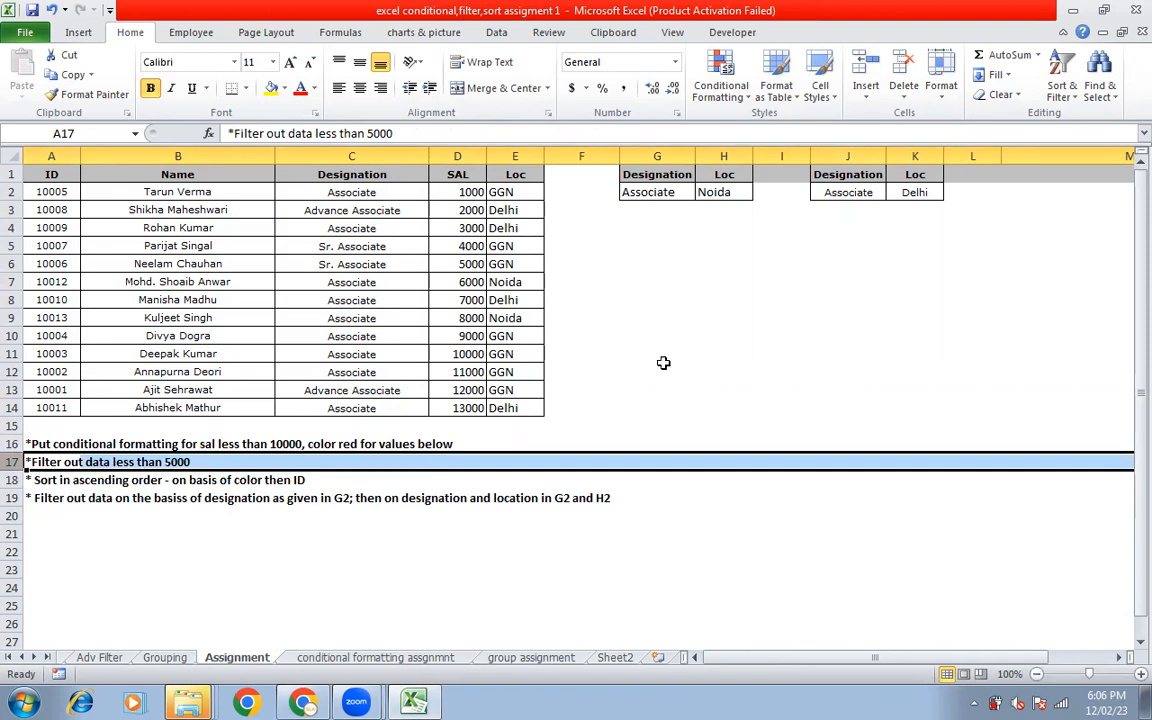
{"action": "left_click", "coordinate": [12, 497]}
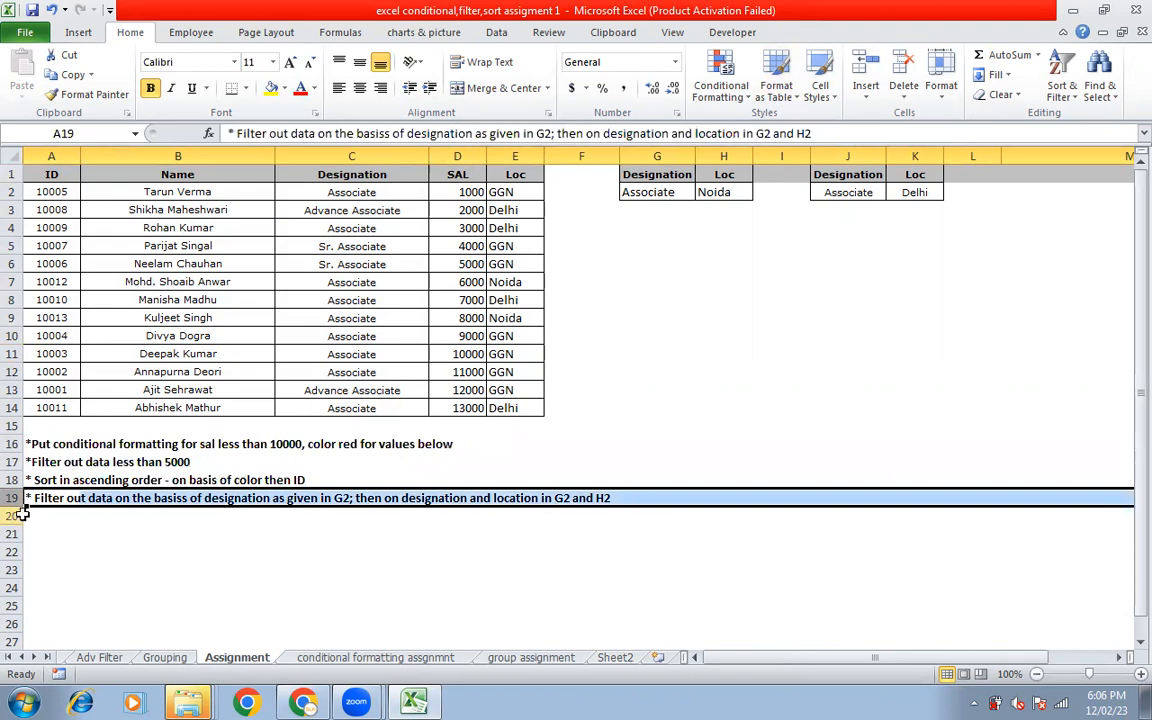
{"action": "left_click_drag", "start_coordinate": [638, 175], "coordinate": [712, 196]}
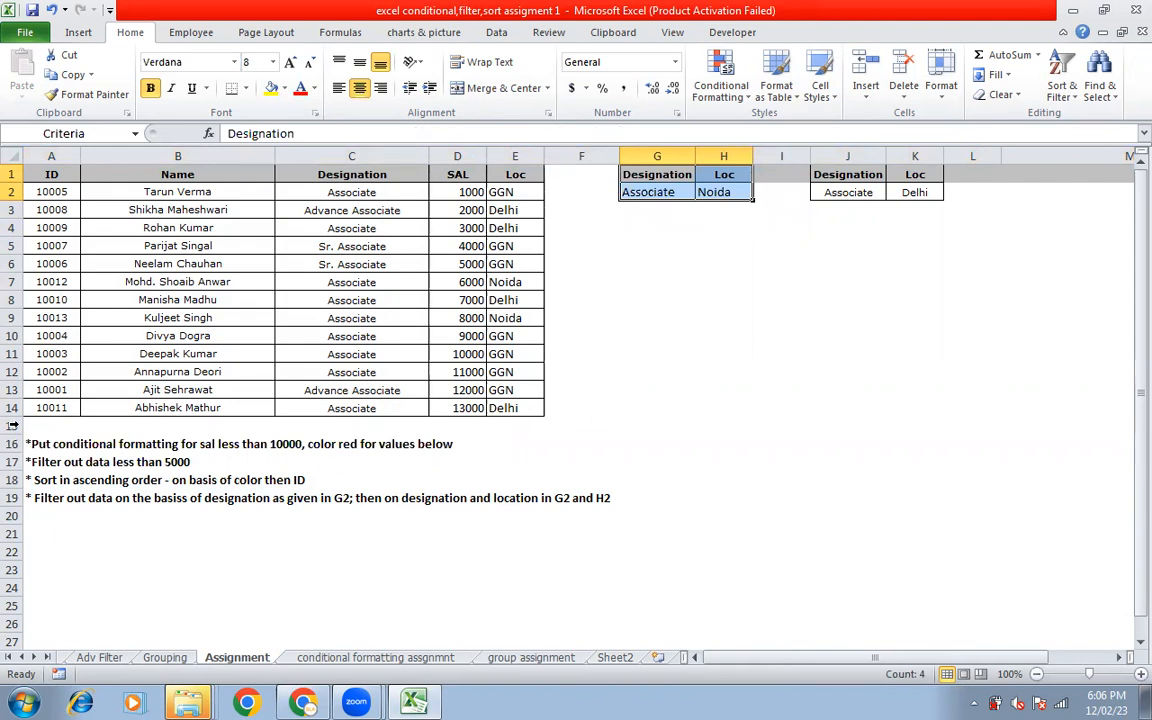
Examine the criteria labels in row 1 and the formatted month columns on the conditional formatting assignment sheet.
{"action": "left_click", "coordinate": [421, 660]}
{"action": "left_click", "coordinate": [382, 316]}
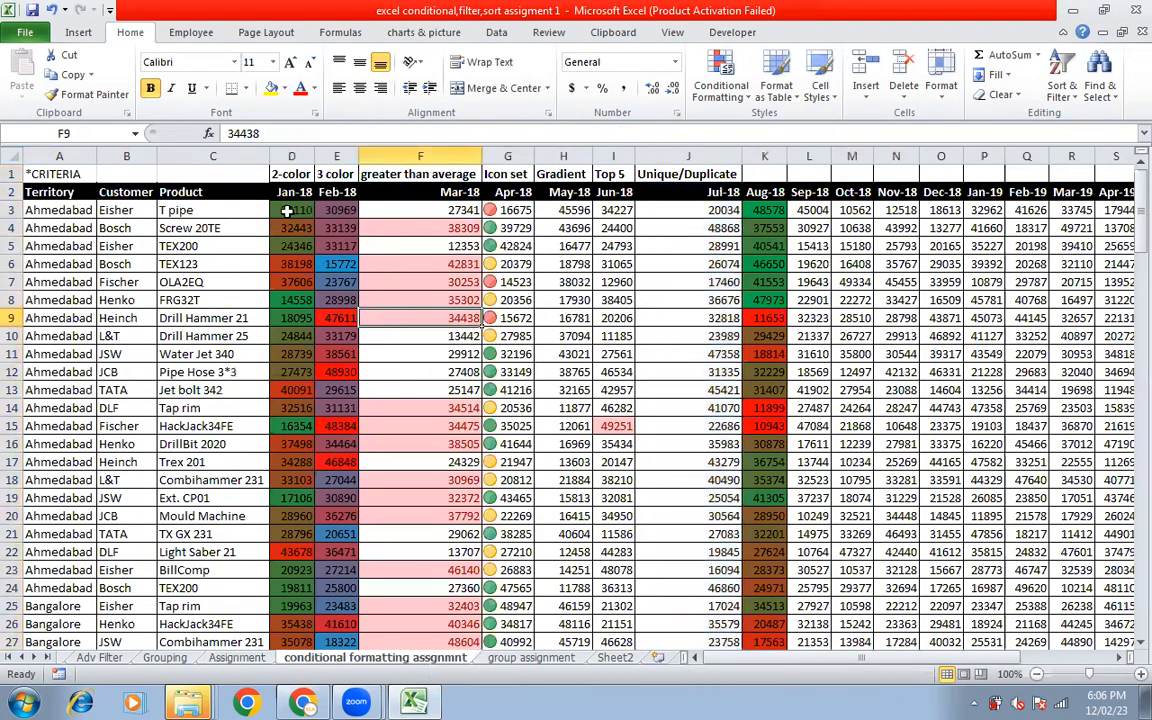
{"action": "left_click_drag", "start_coordinate": [289, 210], "coordinate": [680, 444]}
{"action": "left_click_drag", "start_coordinate": [289, 152], "coordinate": [688, 156]}
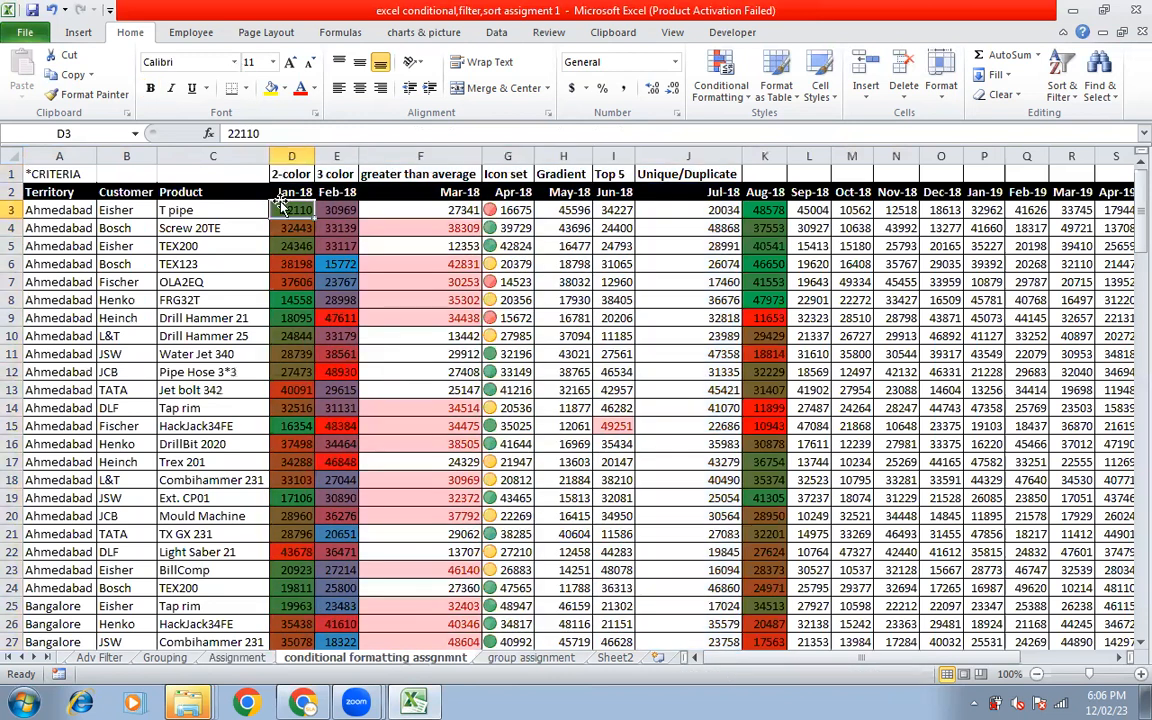
{"action": "left_click_drag", "start_coordinate": [290, 174], "coordinate": [467, 175]}
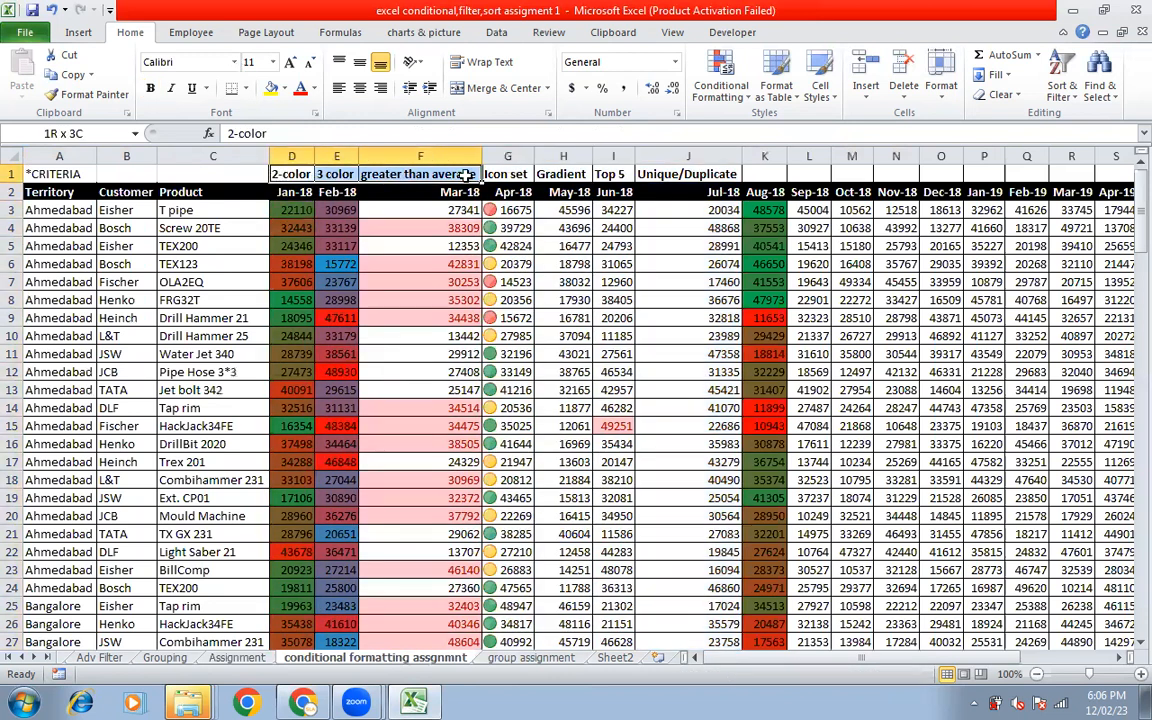
{"action": "left_click", "coordinate": [292, 174]}
{"action": "left_click", "coordinate": [336, 156]}
{"action": "left_click", "coordinate": [420, 156]}
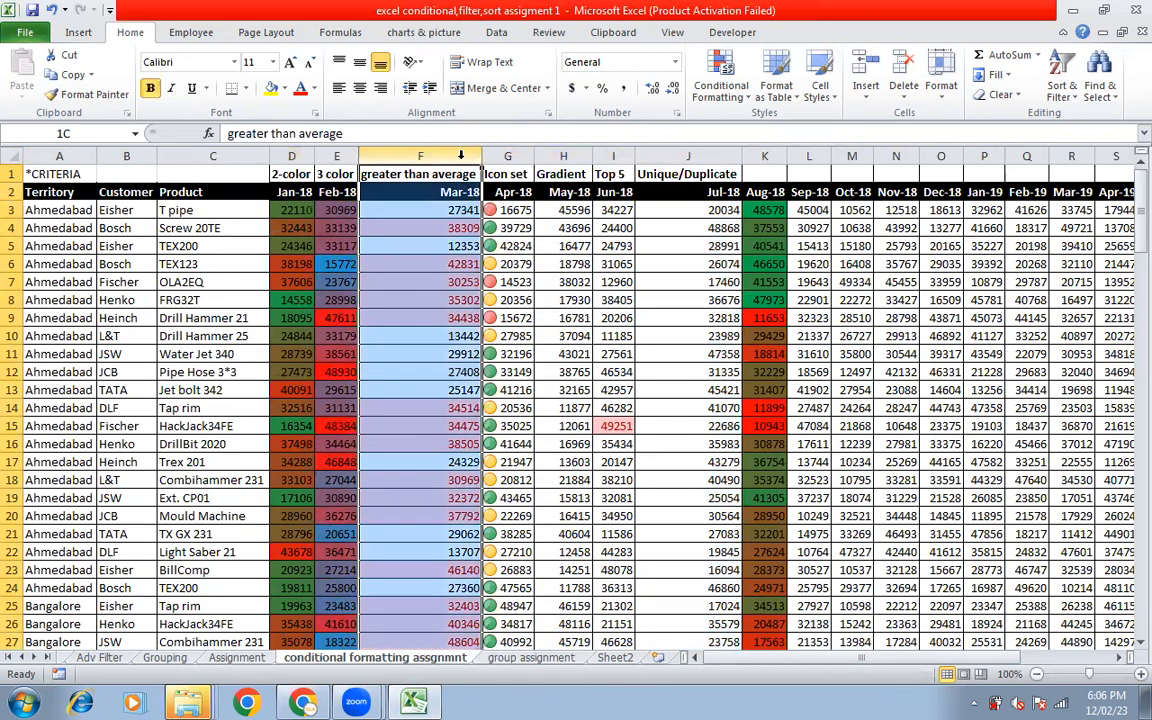
{"action": "left_click", "coordinate": [507, 156]}
{"action": "left_click", "coordinate": [563, 156]}
Review the tasks for grouping the 2018 columns and the territories on the group assignment sheet, checking the territory rows in the data.
{"action": "left_click", "coordinate": [531, 657]}
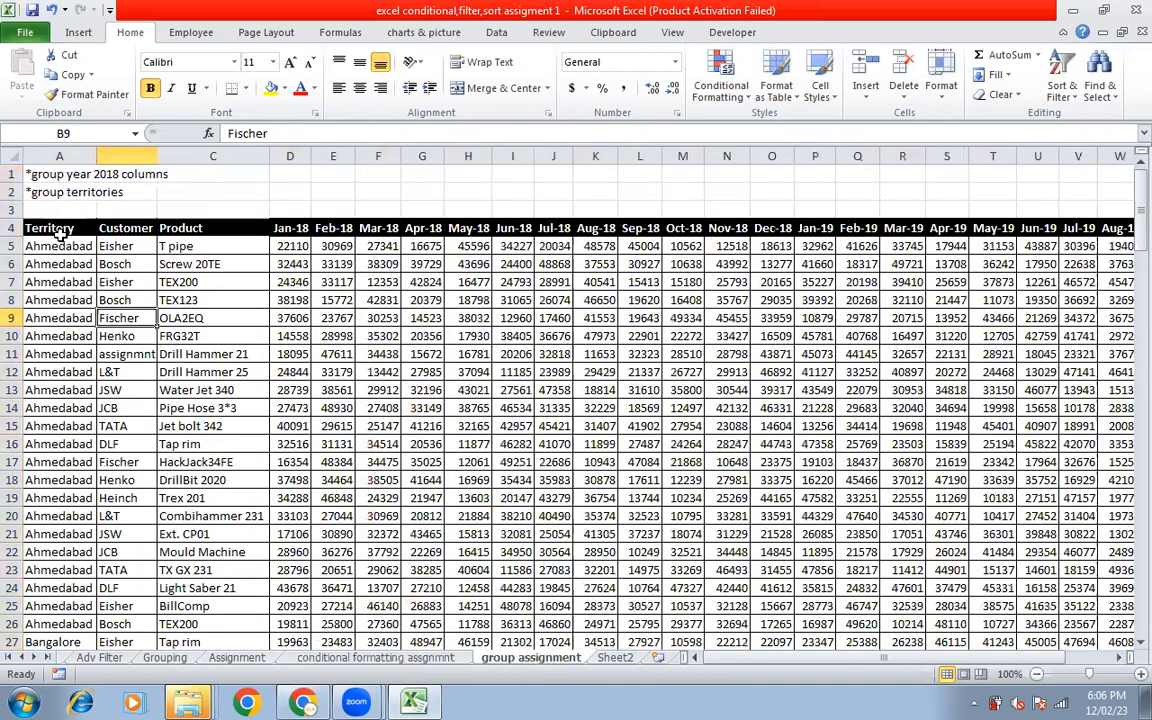
{"action": "left_click", "coordinate": [45, 173]}
{"action": "left_click", "coordinate": [45, 192]}
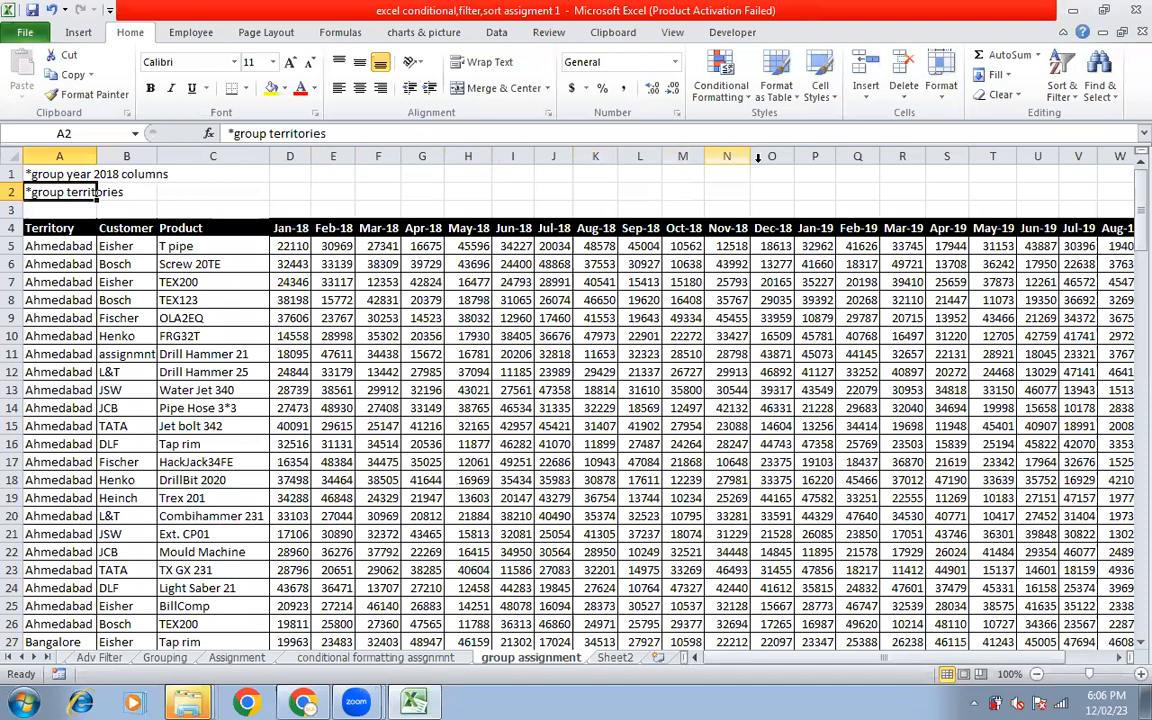
{"action": "left_click", "coordinate": [326, 133]}
{"action": "left_click", "coordinate": [640, 264]}
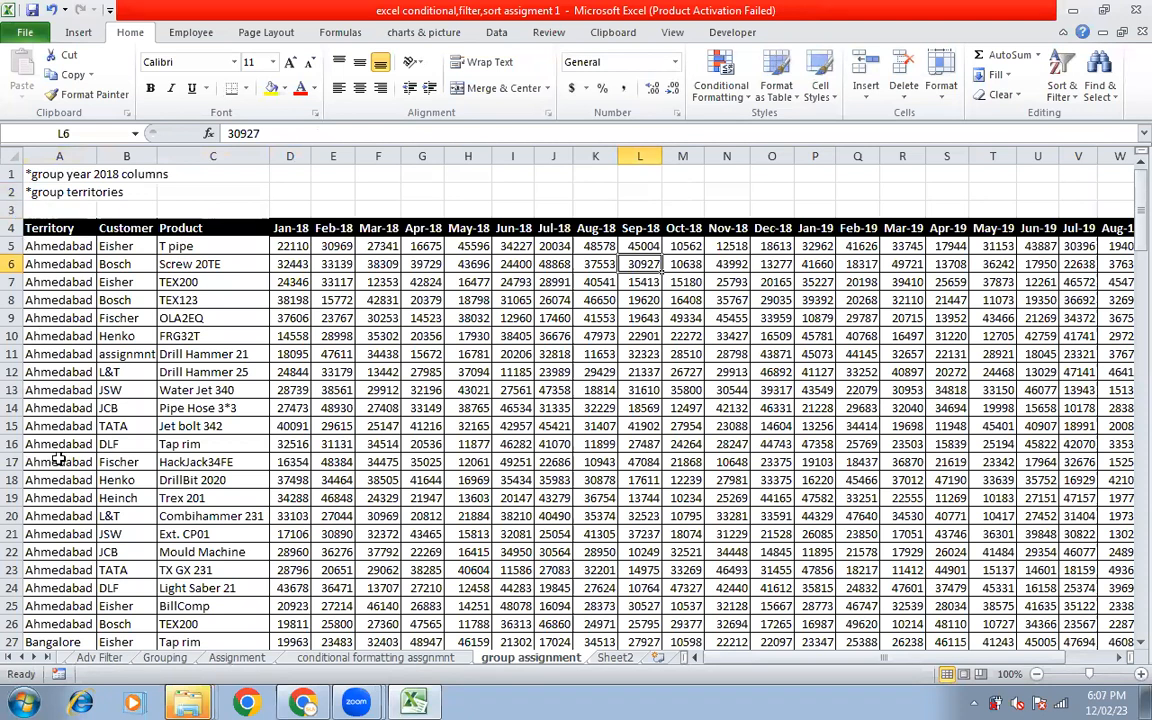
{"action": "scroll", "coordinate": [59, 459], "scroll_direction": "down", "scroll_amount": 2}
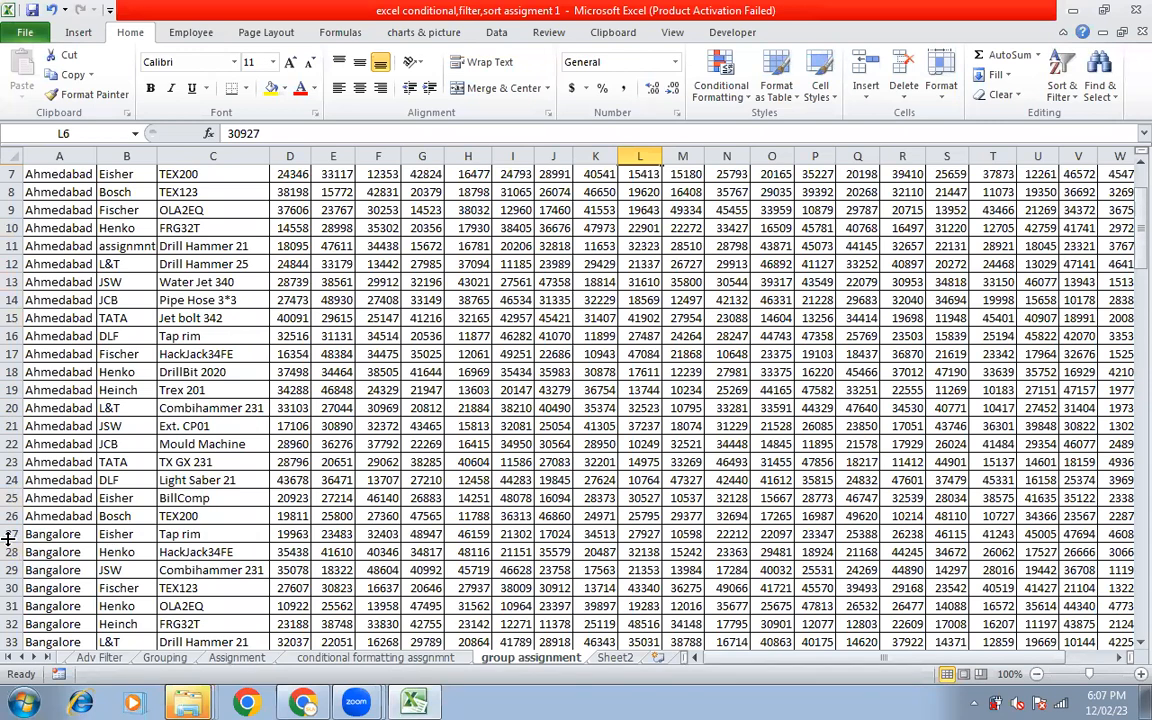
{"action": "left_click_drag", "start_coordinate": [1136, 262], "coordinate": [1130, 165]}
{"action": "left_click", "coordinate": [490, 345]}
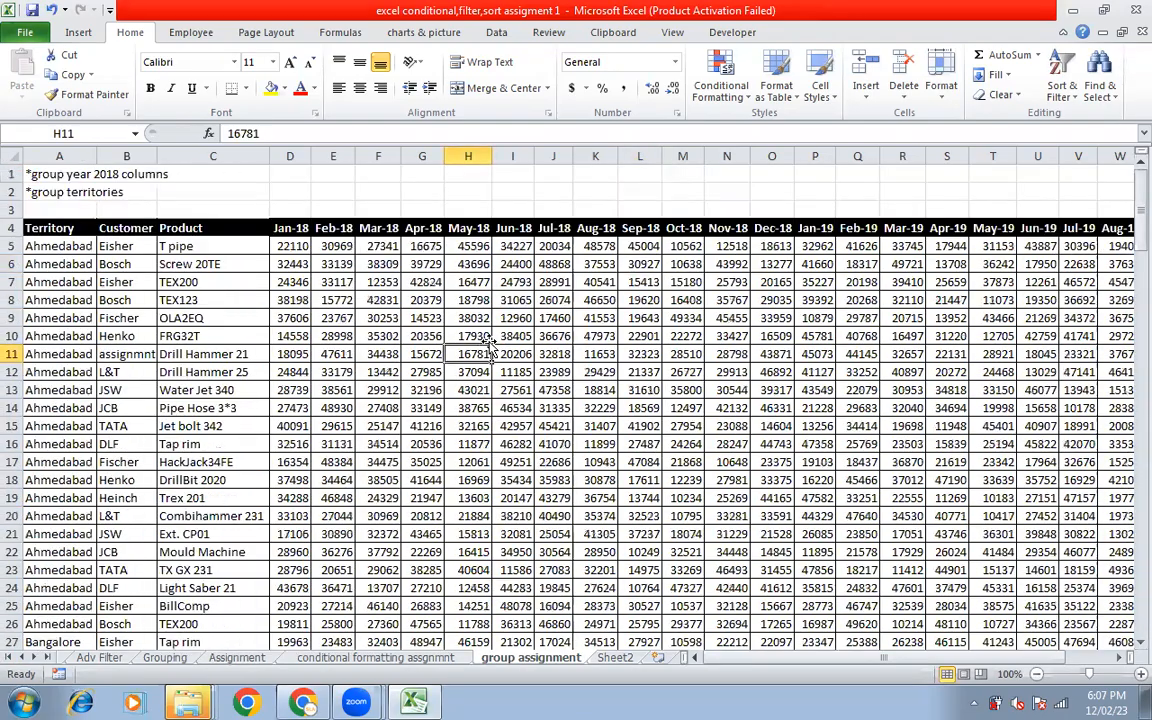